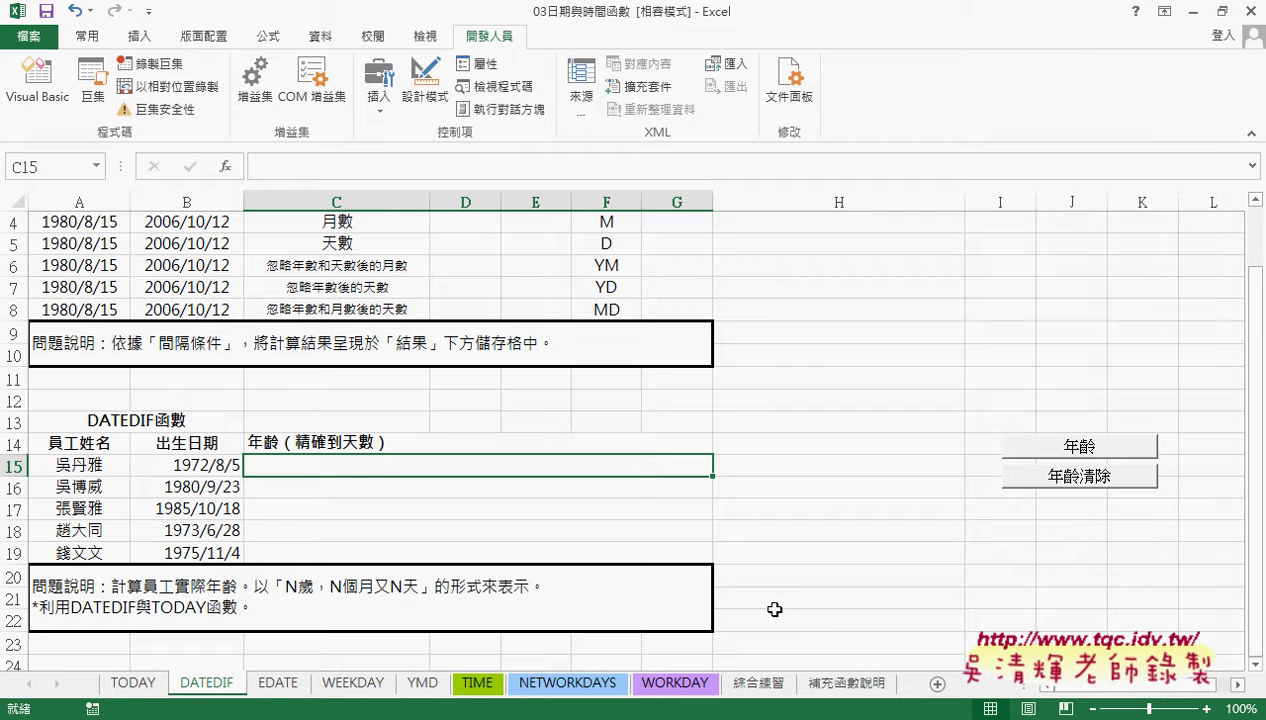
Enter =DATEDIF(A3,B3,"Y") in D3 so it returns 26 whole years
{"action": "scroll", "coordinate": [775, 609], "scroll_direction": "up", "scroll_amount": 1}
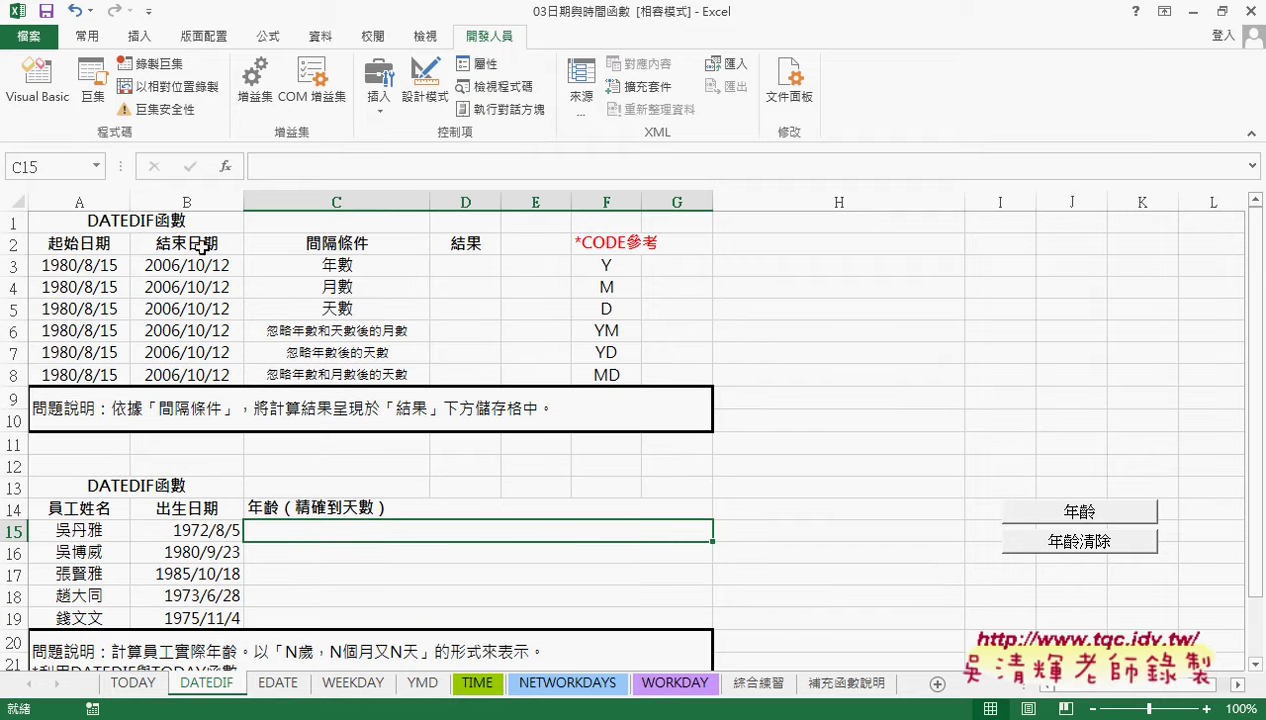
{"action": "left_click", "coordinate": [467, 270]}
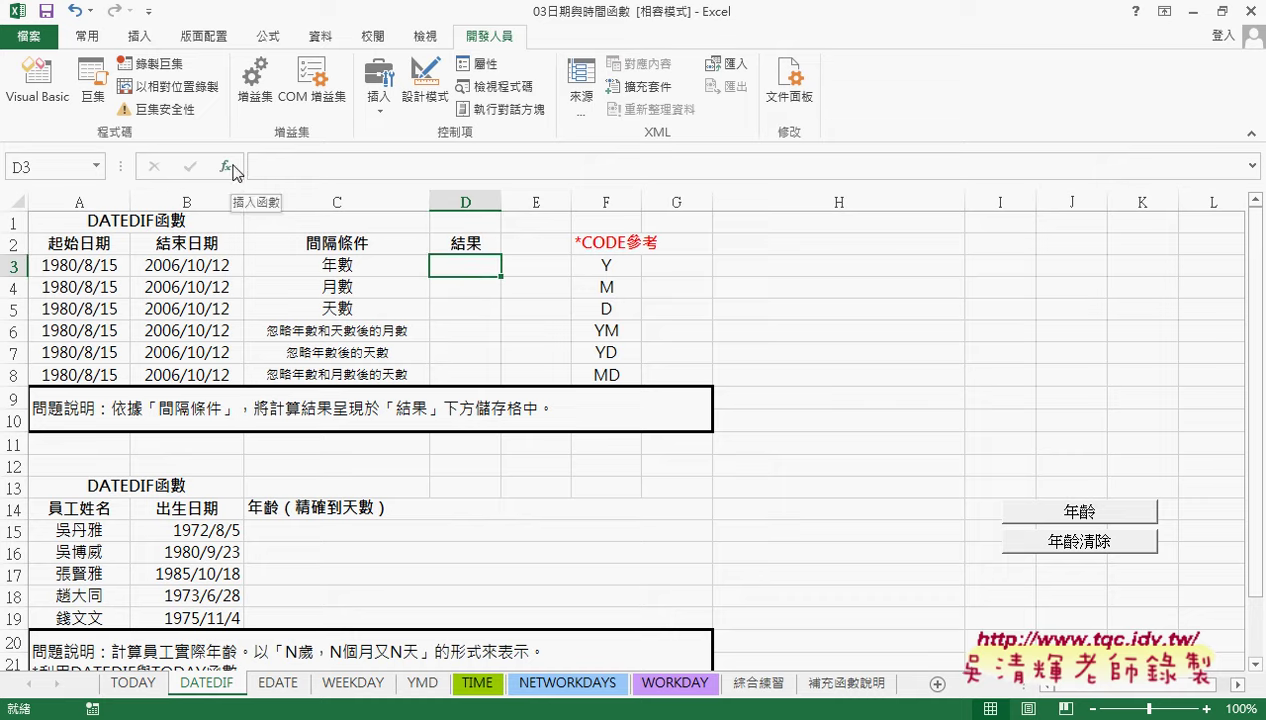
{"action": "left_click", "coordinate": [263, 166]}
{"action": "type", "text": "="}
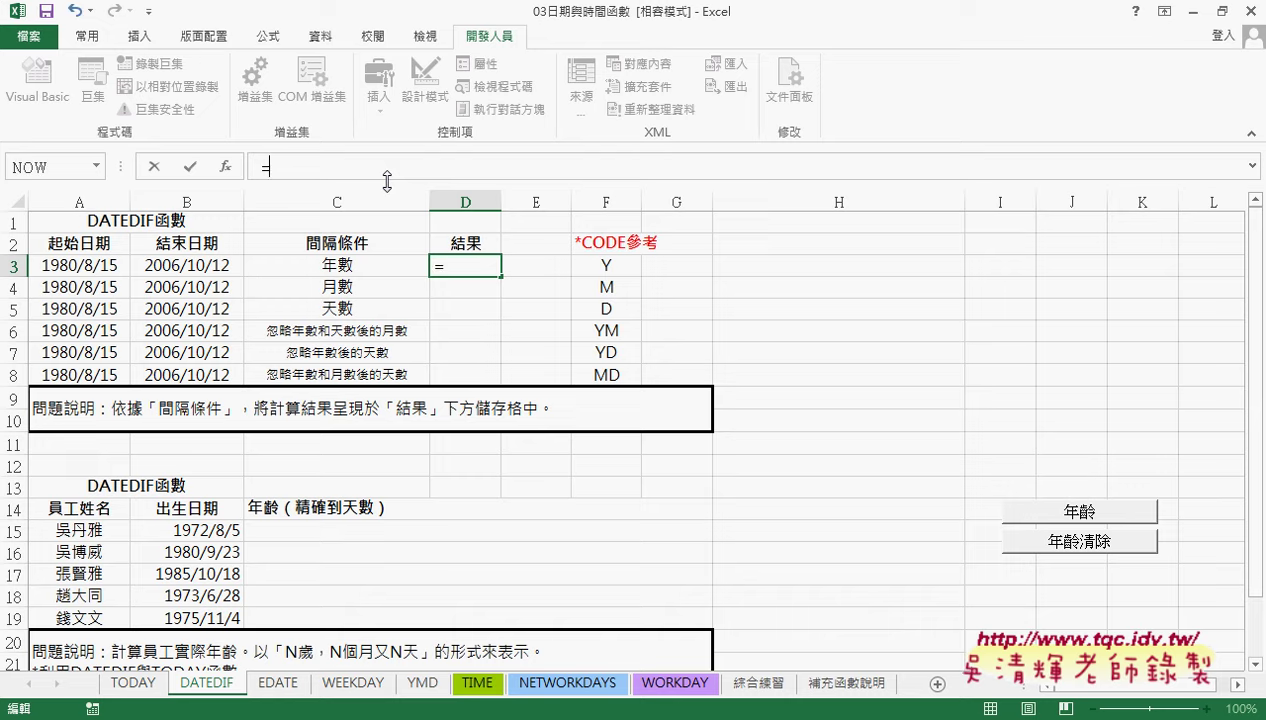
{"action": "type", "text": "f"}
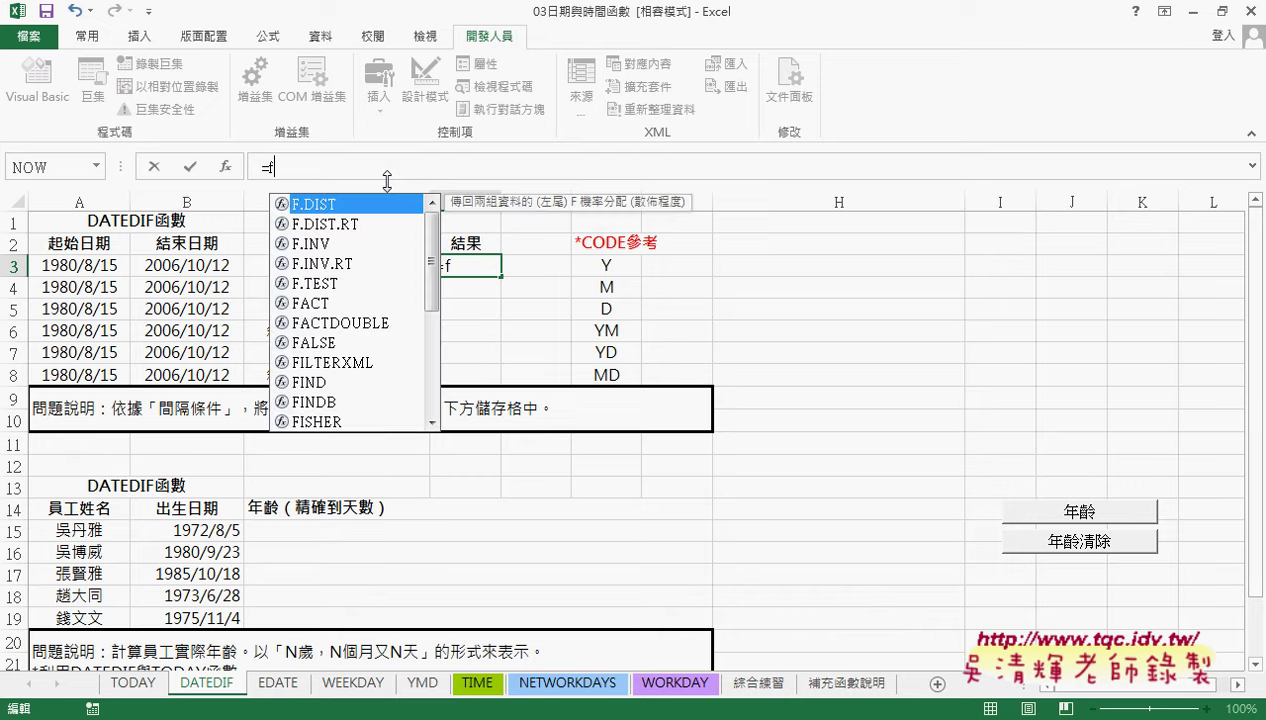
{"action": "type", "text": "ate"}
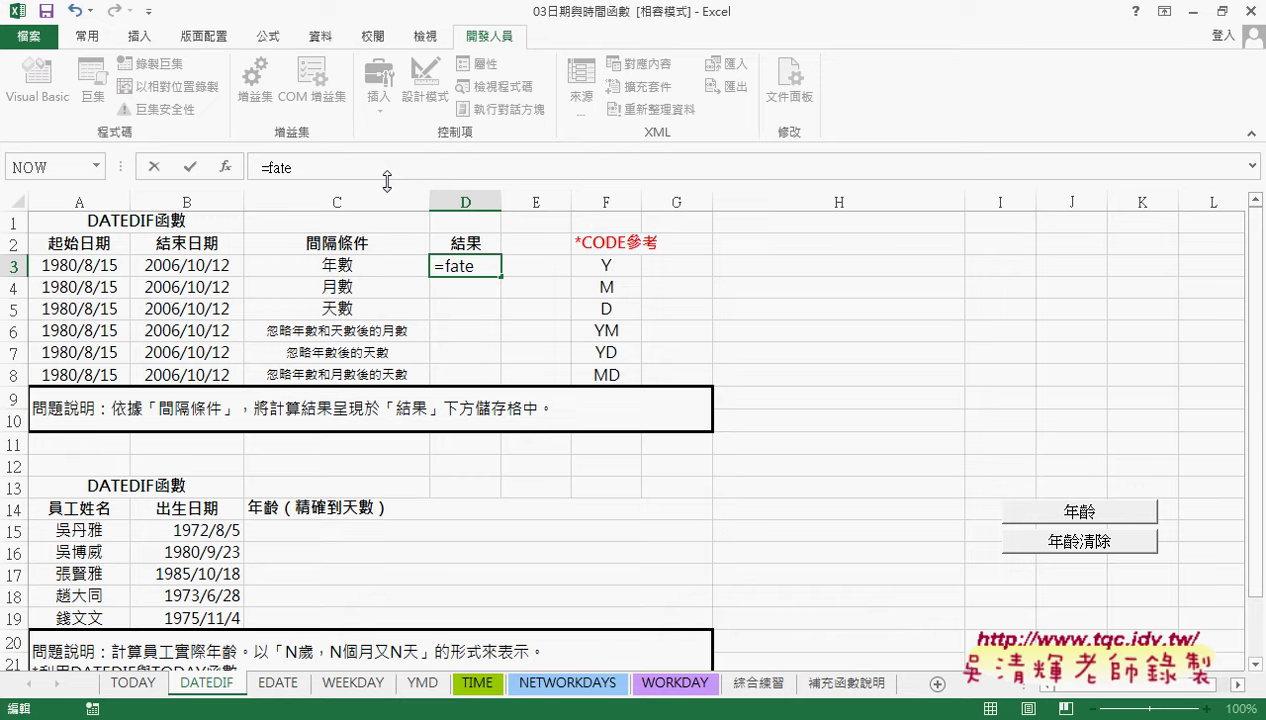
{"action": "key", "text": "BackSpace"}
{"action": "key", "text": "BackSpace"}
{"action": "key", "text": "BackSpace"}
{"action": "key", "text": "BackSpace"}
{"action": "type", "text": "da"}
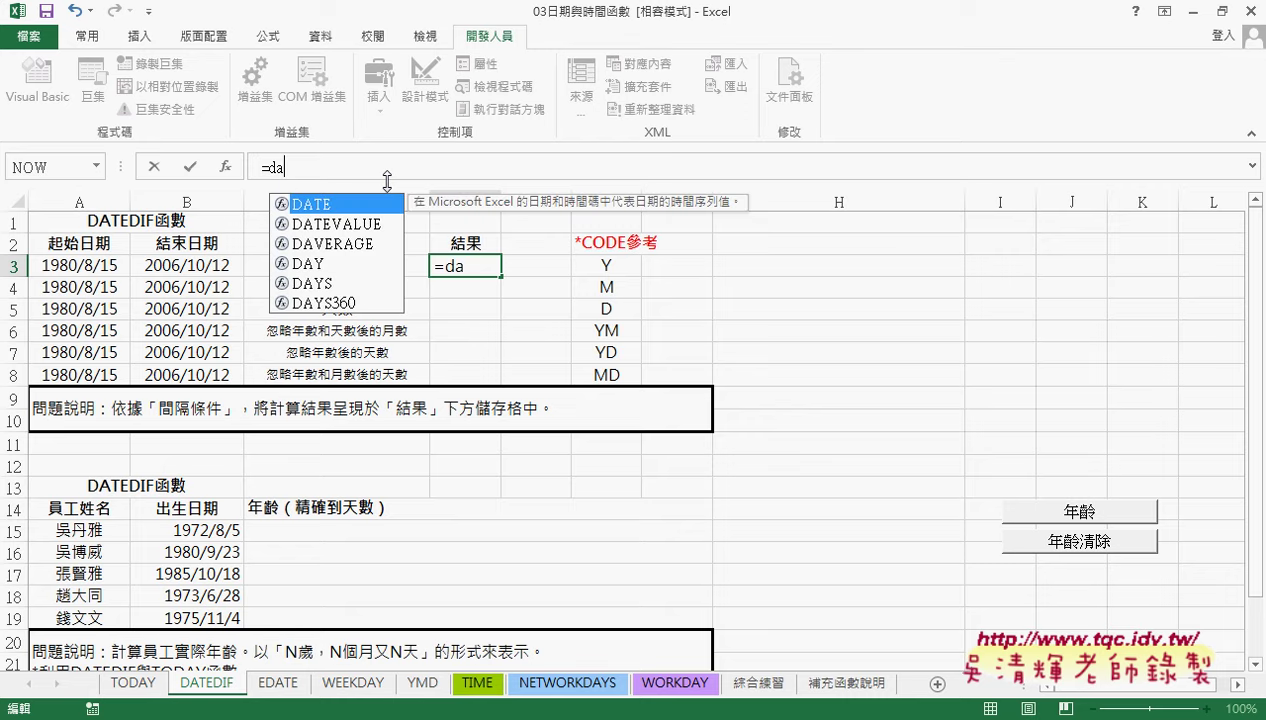
{"action": "type", "text": "te"}
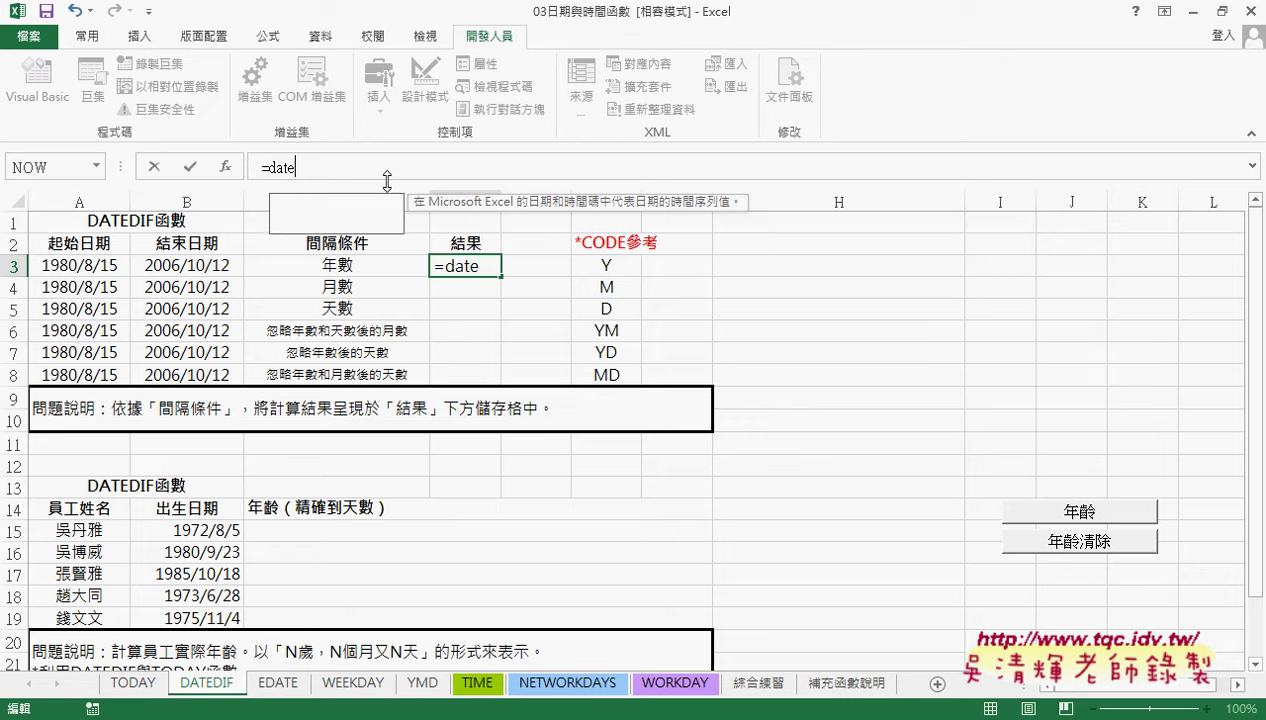
{"action": "type", "text": "dif"}
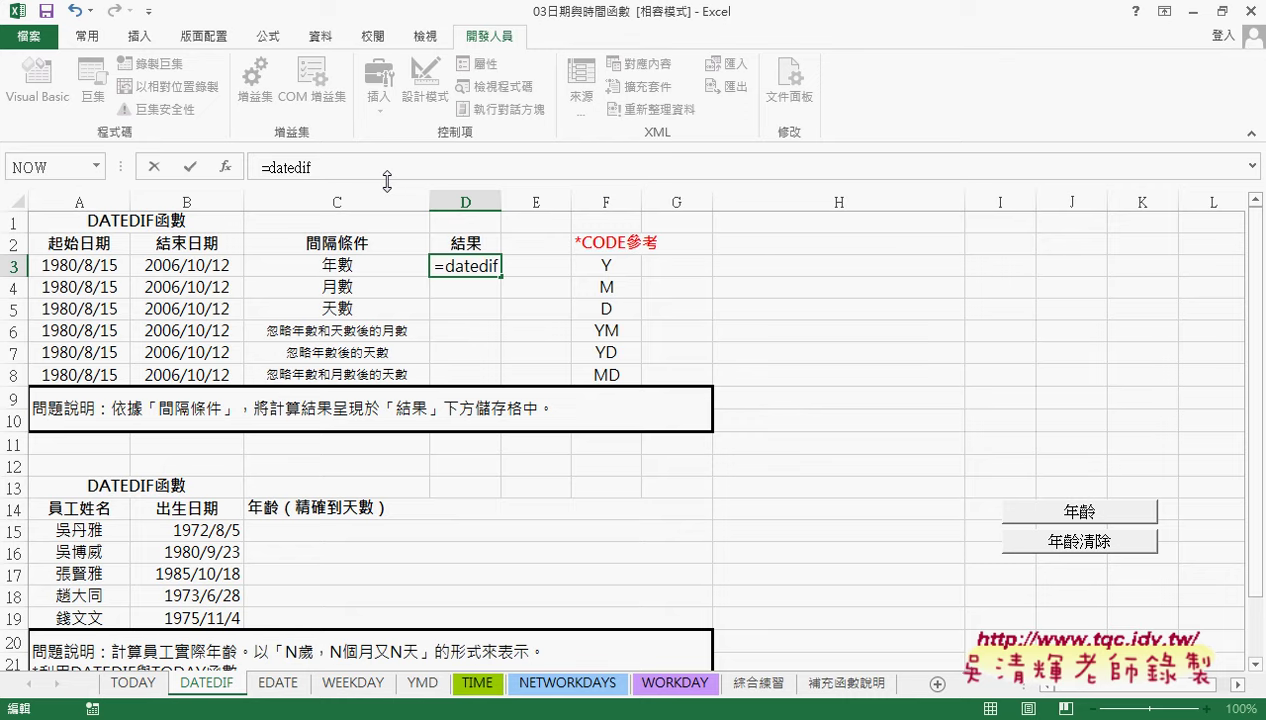
{"action": "type", "text": "("}
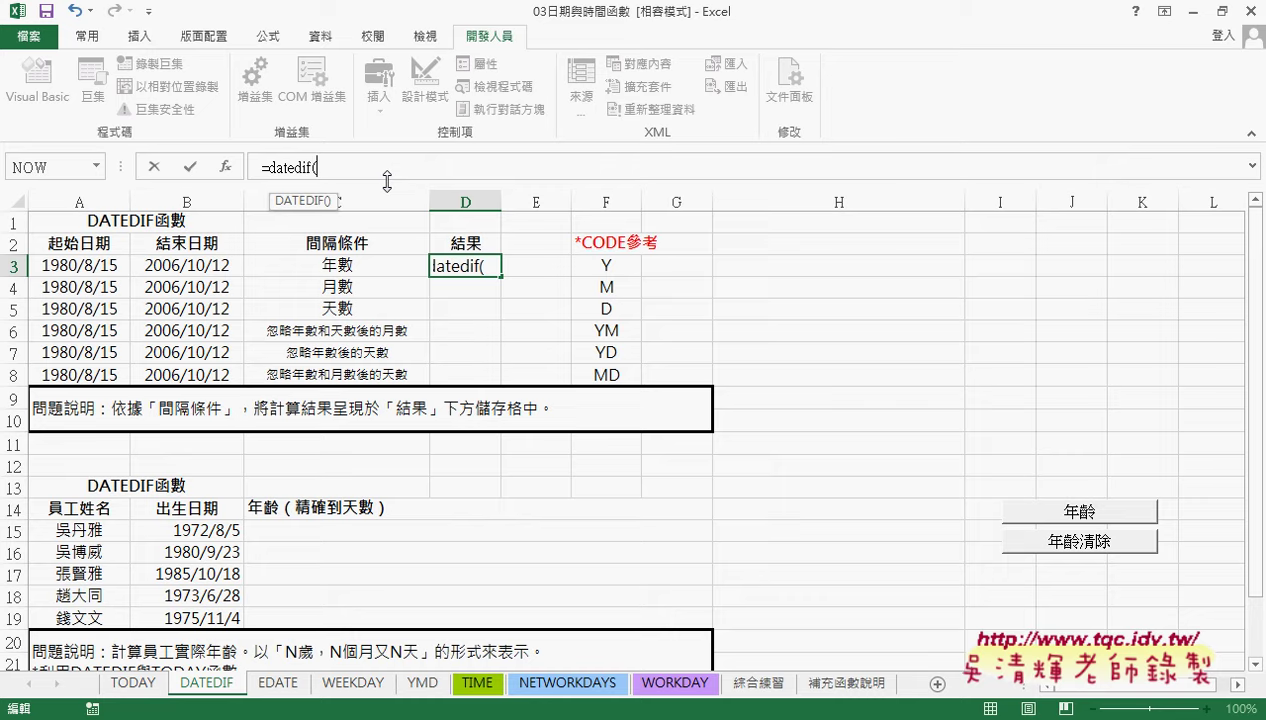
{"action": "left_click", "coordinate": [70, 268]}
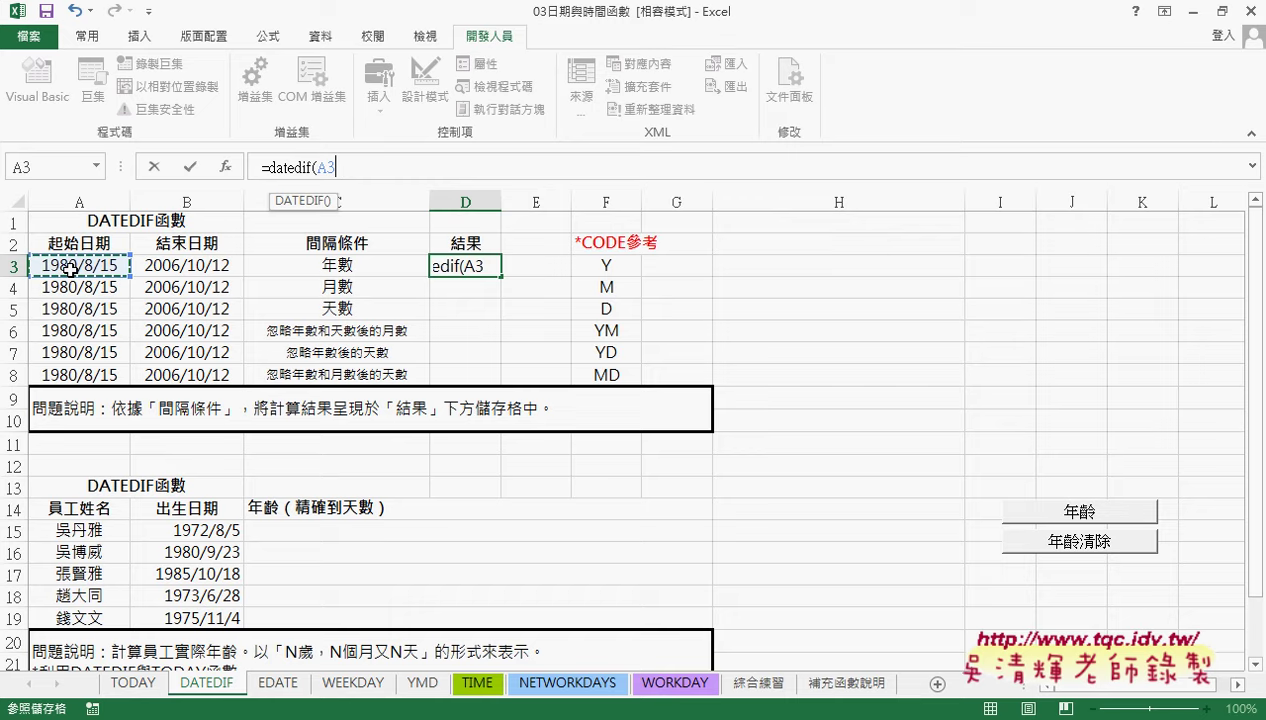
{"action": "type", "text": ","}
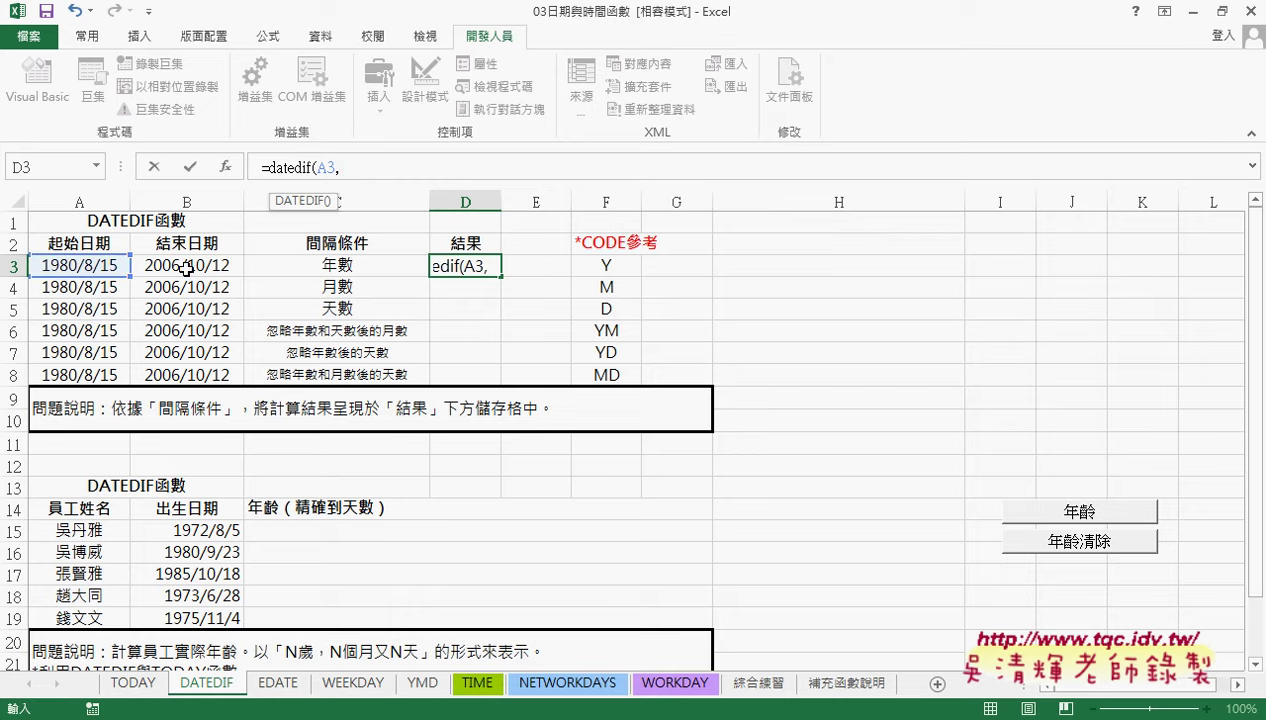
{"action": "left_click", "coordinate": [187, 267]}
{"action": "type", "text": ","}
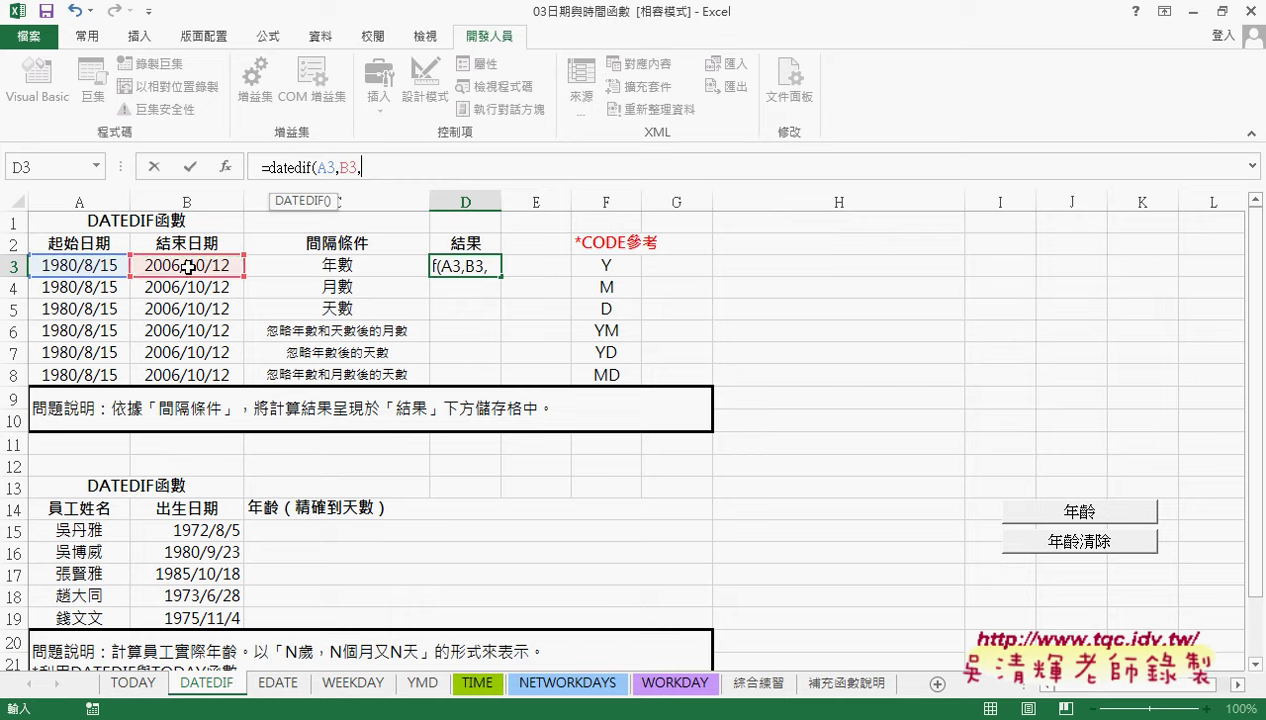
{"action": "type", "text": "\""}
{"action": "type", "text": "Y"}
{"action": "type", "text": "\")"}
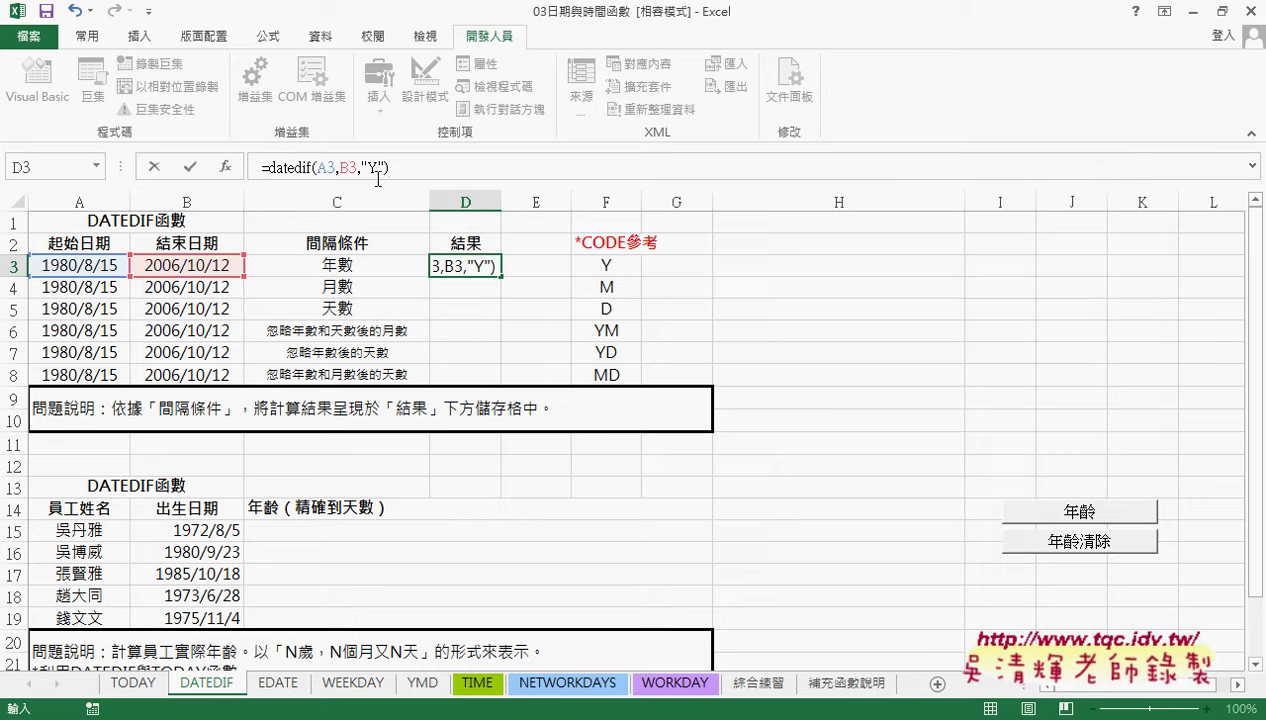
{"action": "left_click", "coordinate": [189, 167]}
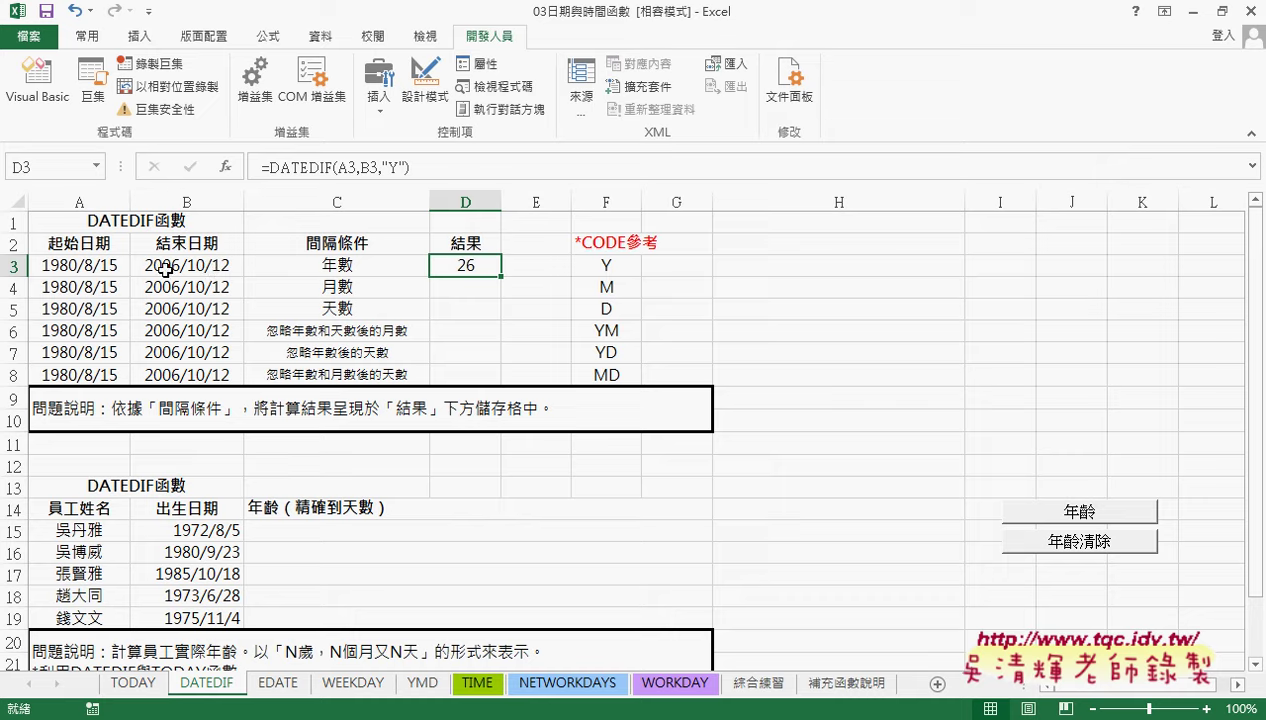
Change B3's end date month to 8, making it 2006/8/12
{"action": "left_click", "coordinate": [196, 268]}
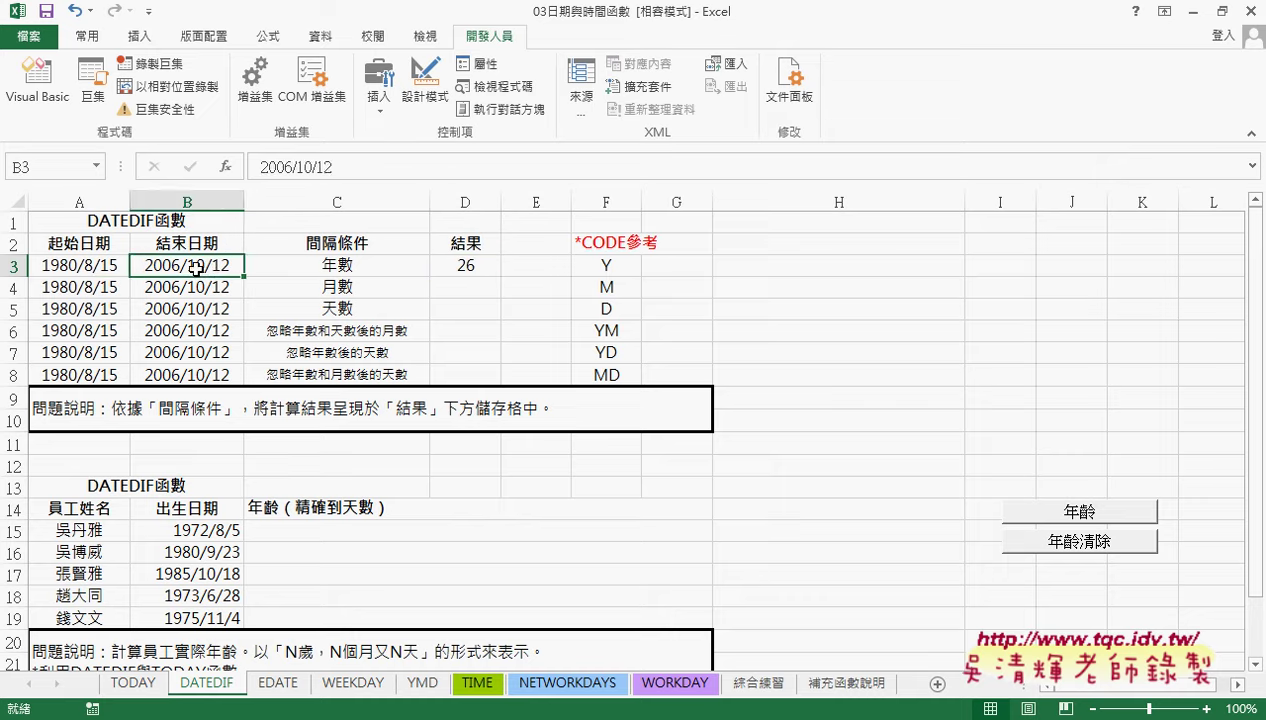
{"action": "left_click", "coordinate": [87, 264]}
{"action": "left_click", "coordinate": [188, 266]}
{"action": "double_click", "coordinate": [207, 265]}
{"action": "left_click_drag", "start_coordinate": [207, 265], "coordinate": [188, 265]}
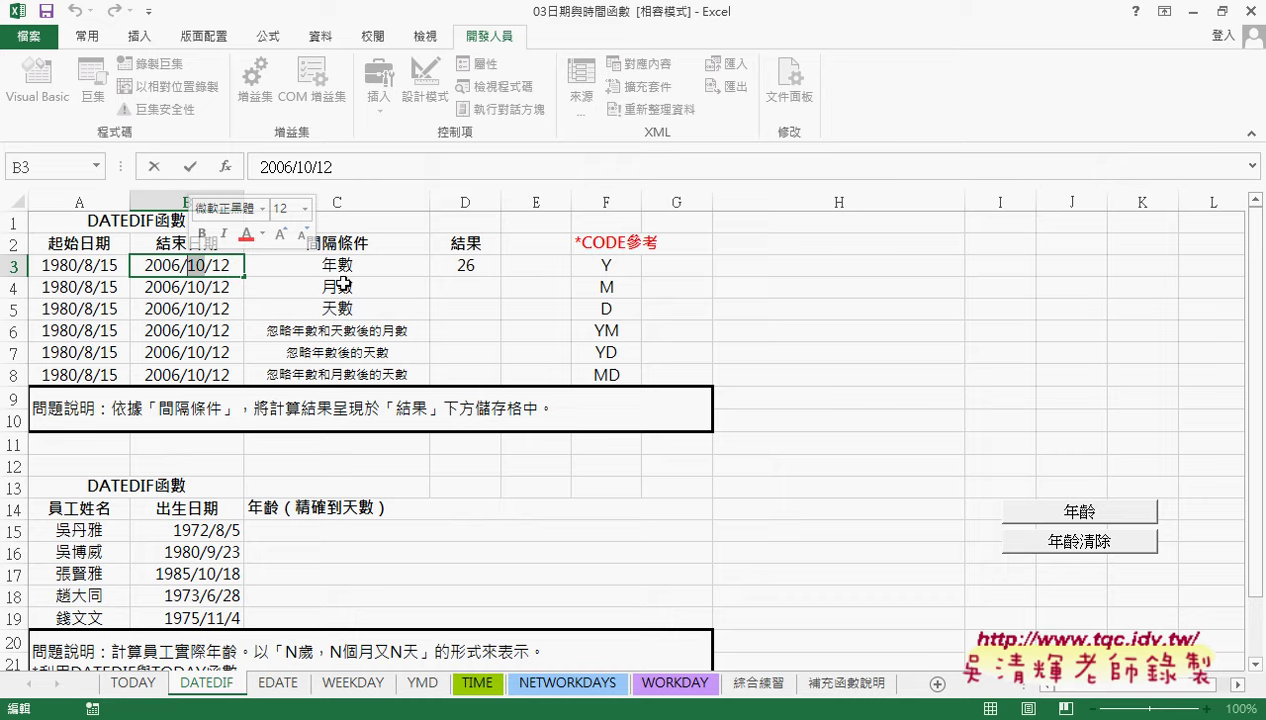
{"action": "type", "text": "8"}
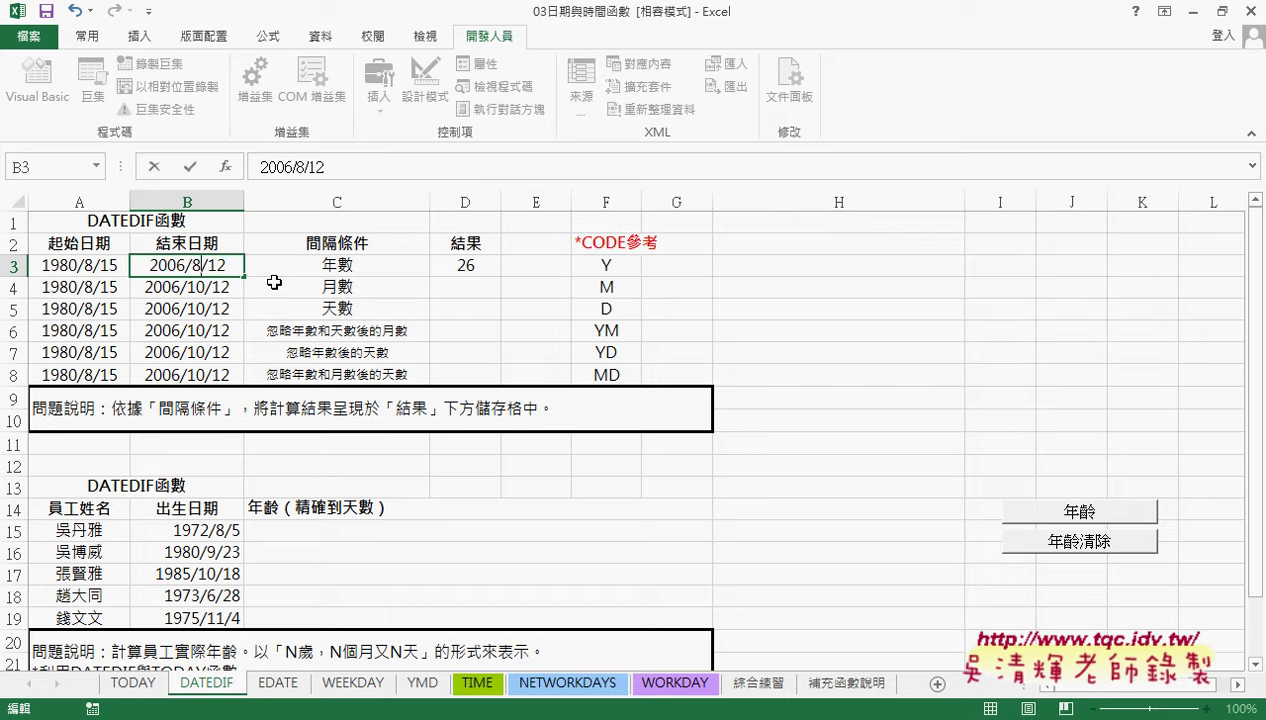
{"action": "key", "text": "Return"}
Confirm D3 now shows 25 and fill its DATEDIF formula down to D8
{"action": "left_click", "coordinate": [476, 267]}
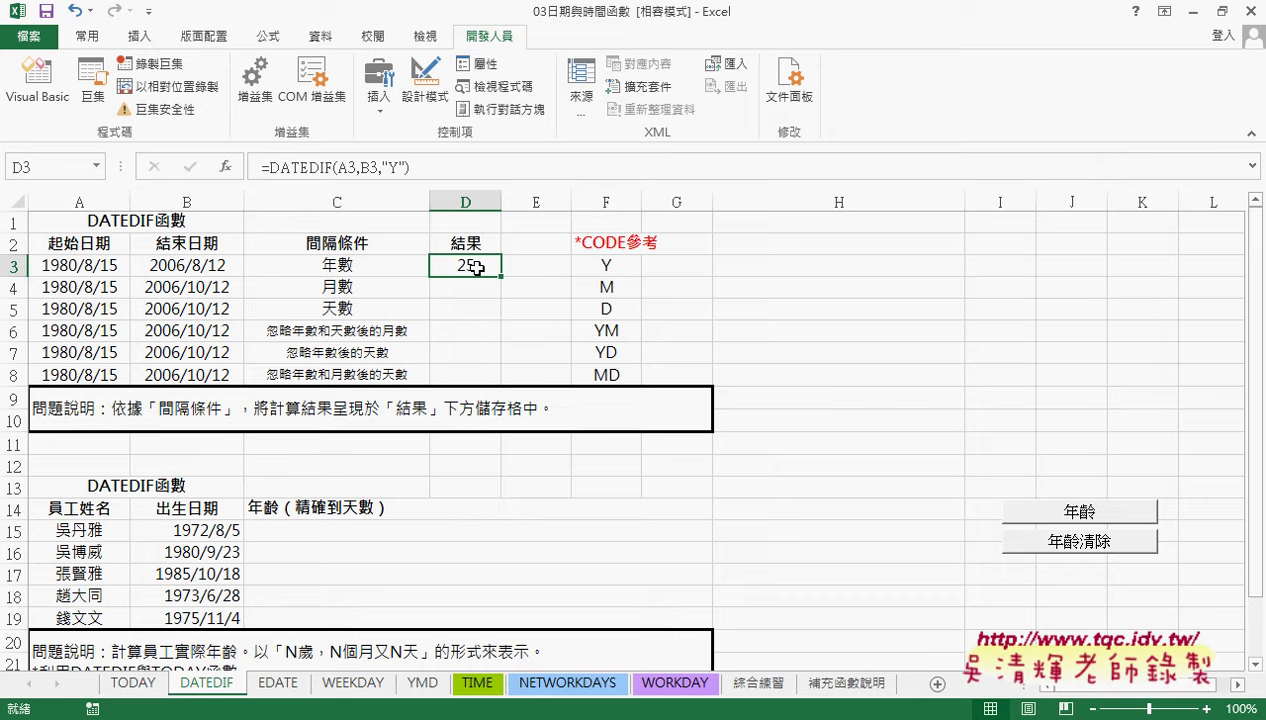
{"action": "left_click", "coordinate": [215, 265]}
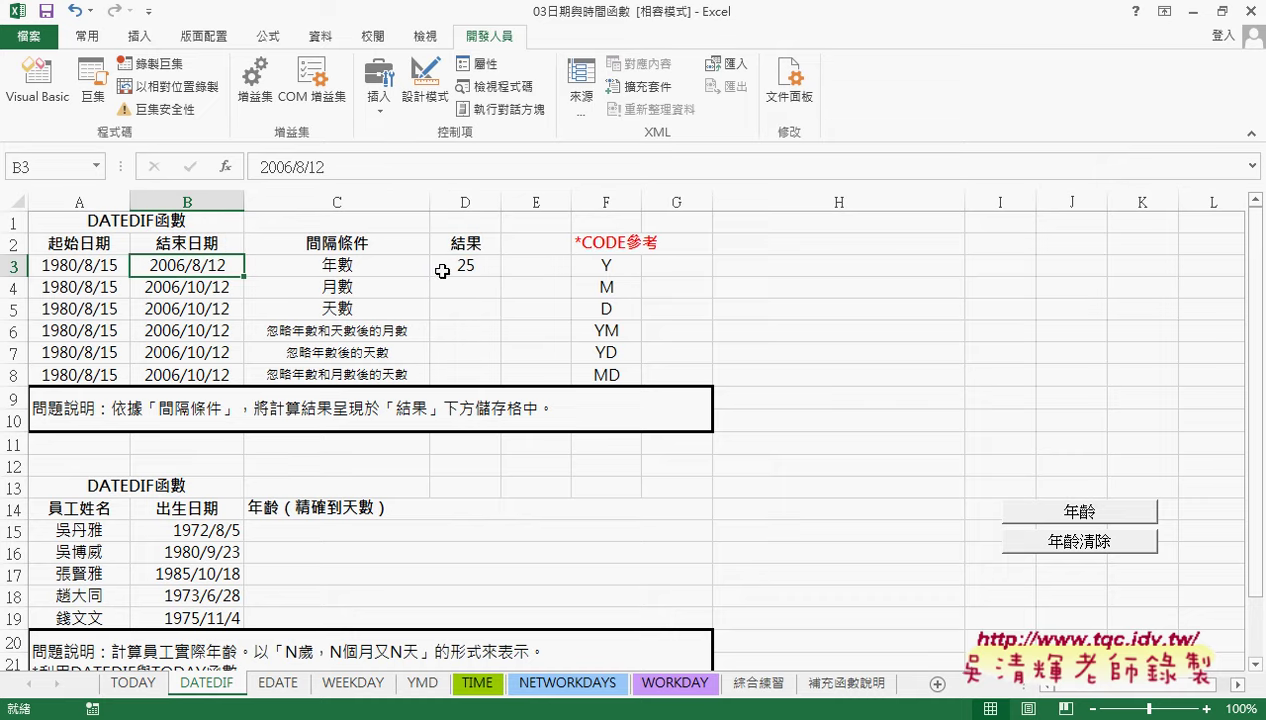
{"action": "left_click", "coordinate": [480, 265]}
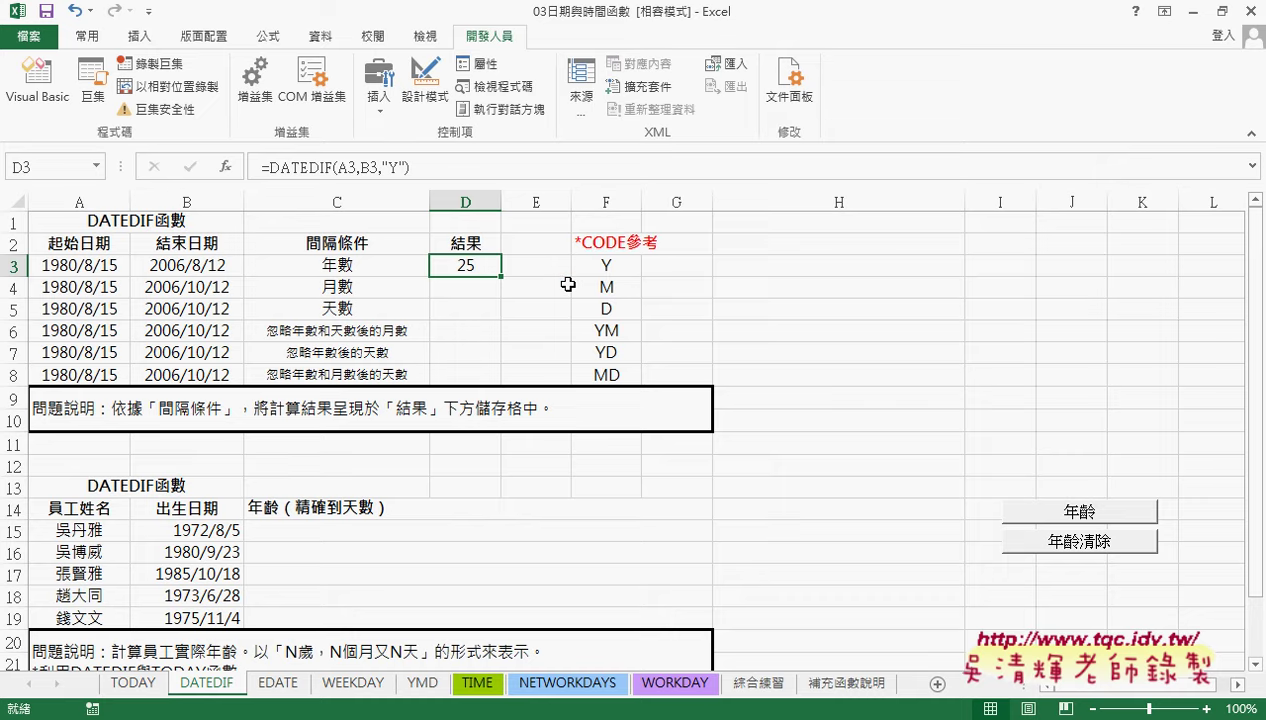
{"action": "left_click", "coordinate": [205, 268]}
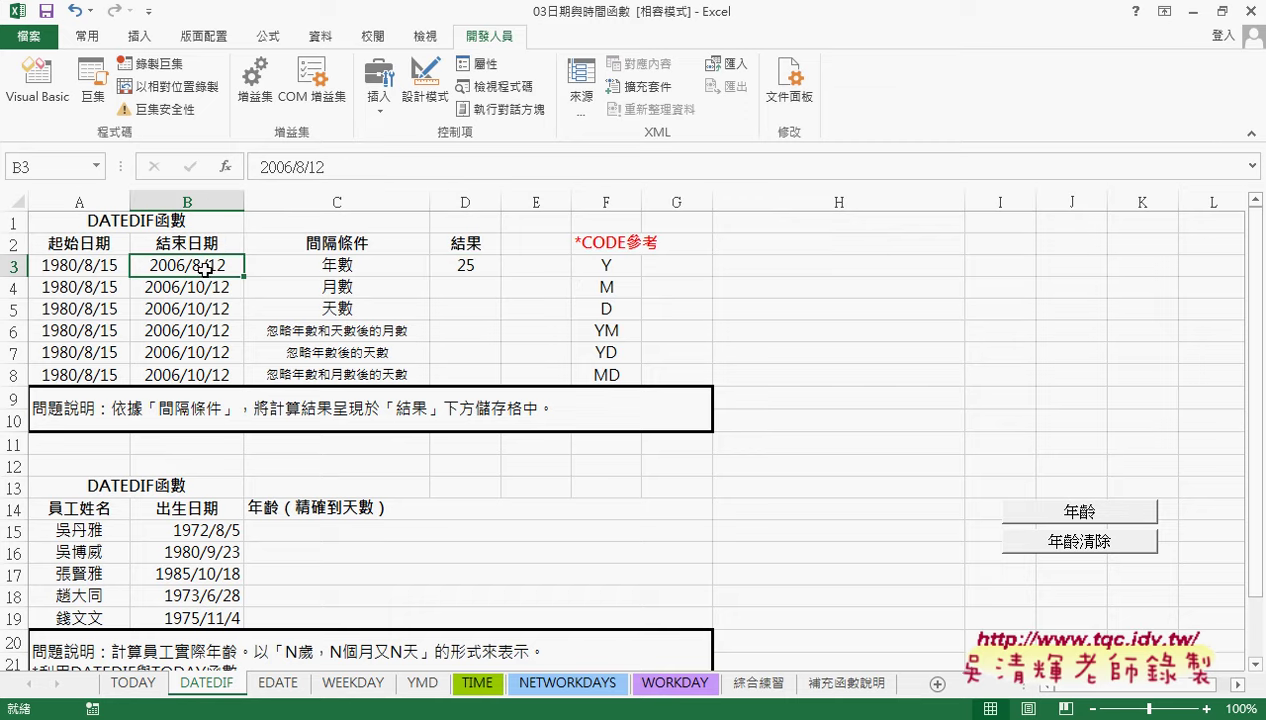
{"action": "left_click", "coordinate": [440, 266]}
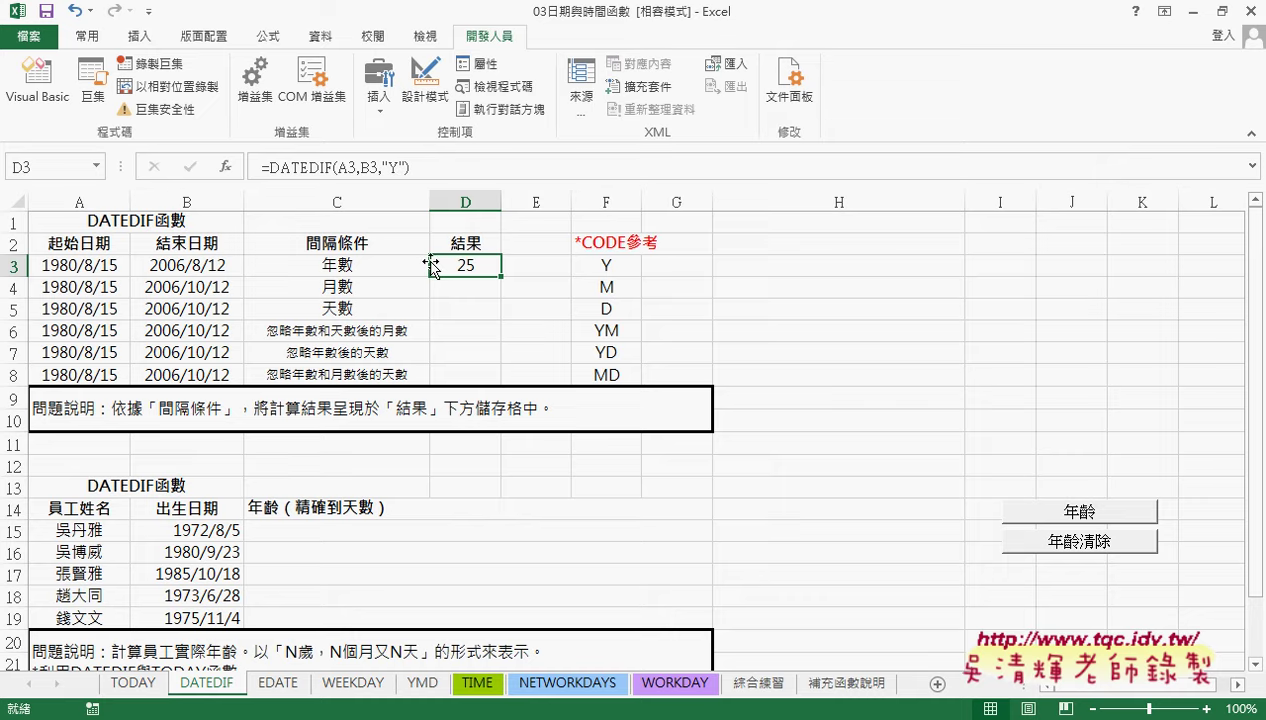
{"action": "left_click_drag", "start_coordinate": [500, 276], "coordinate": [498, 377]}
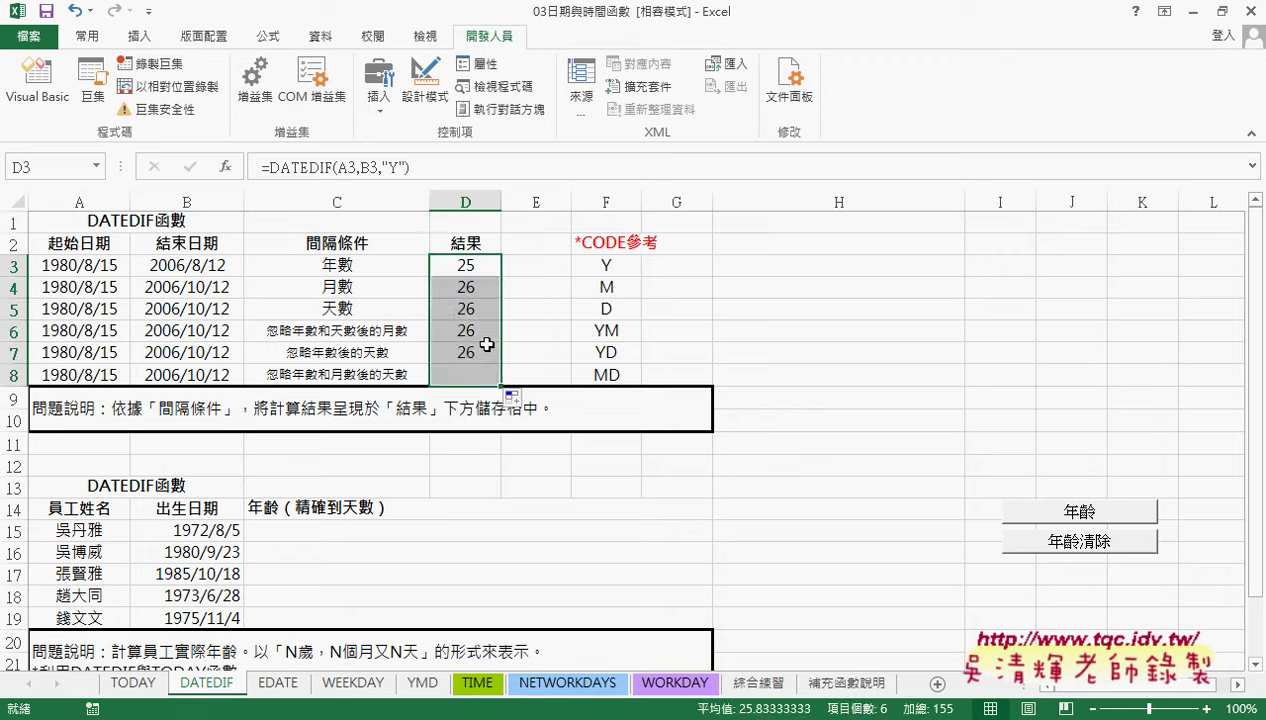
Change D4's interval code from "Y" to "M" so it counts months
{"action": "left_click", "coordinate": [469, 287]}
{"action": "left_click_drag", "start_coordinate": [388, 166], "coordinate": [399, 167]}
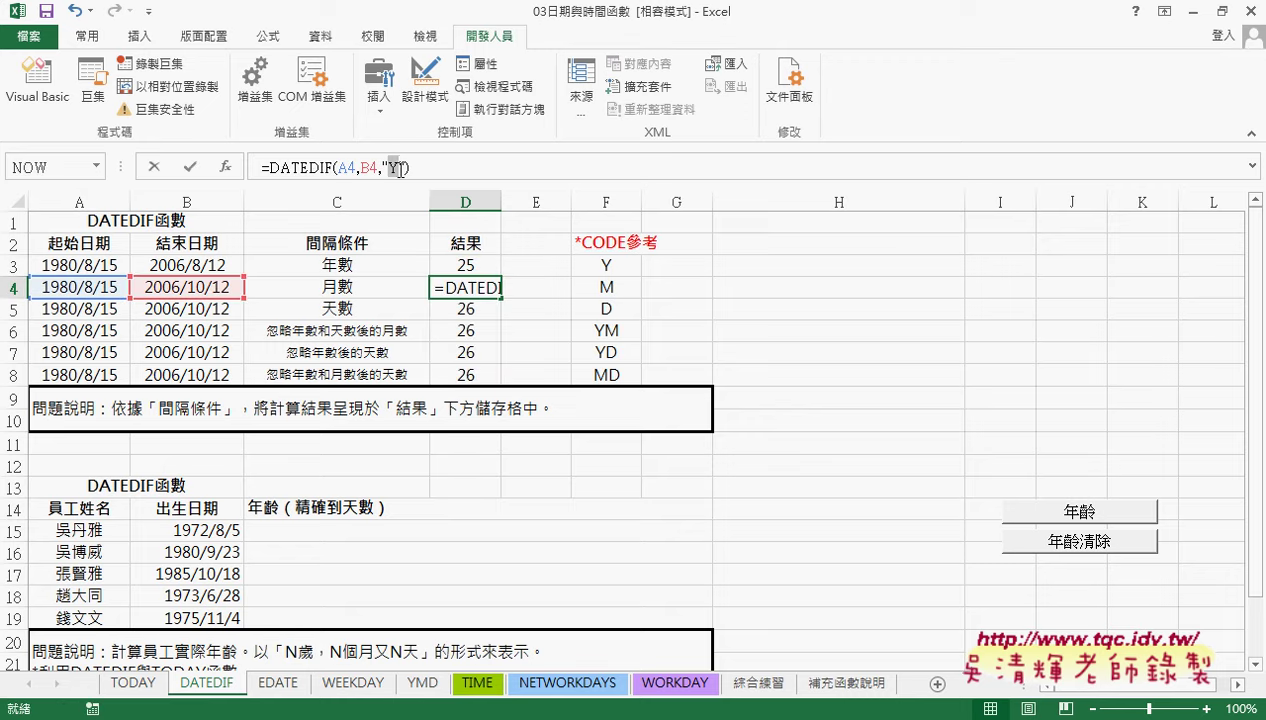
{"action": "type", "text": "M"}
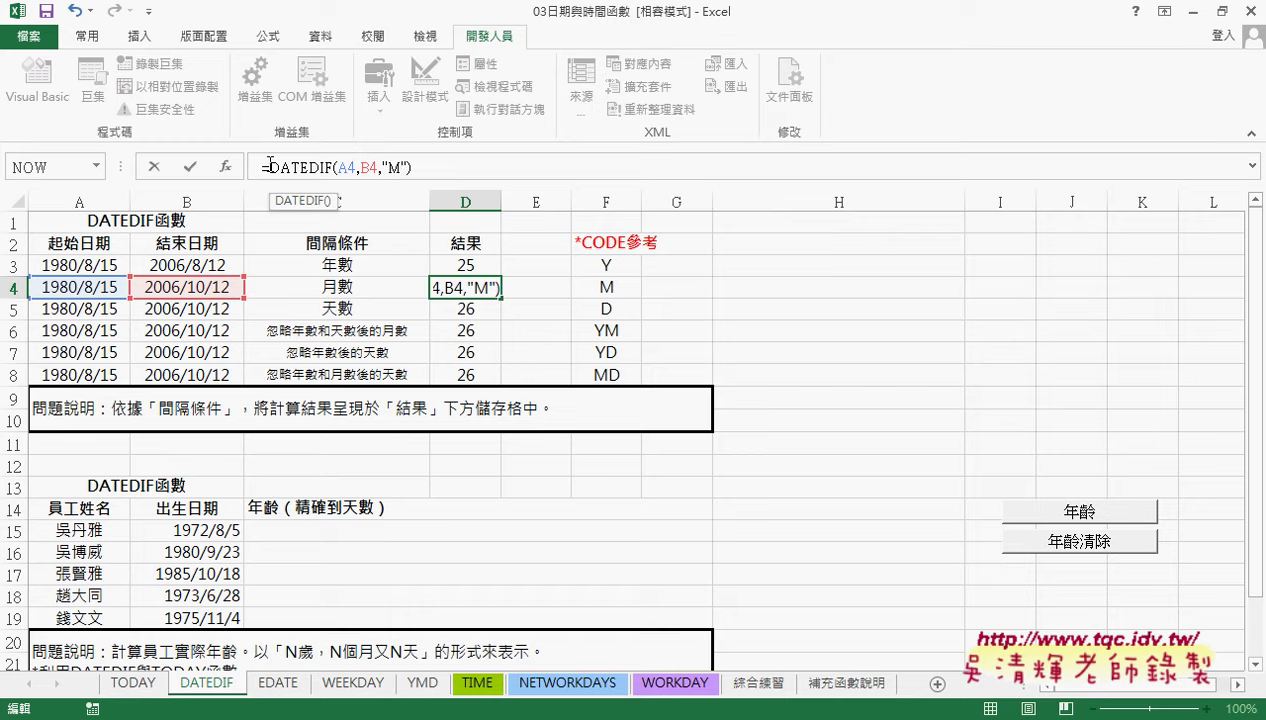
{"action": "left_click", "coordinate": [191, 168]}
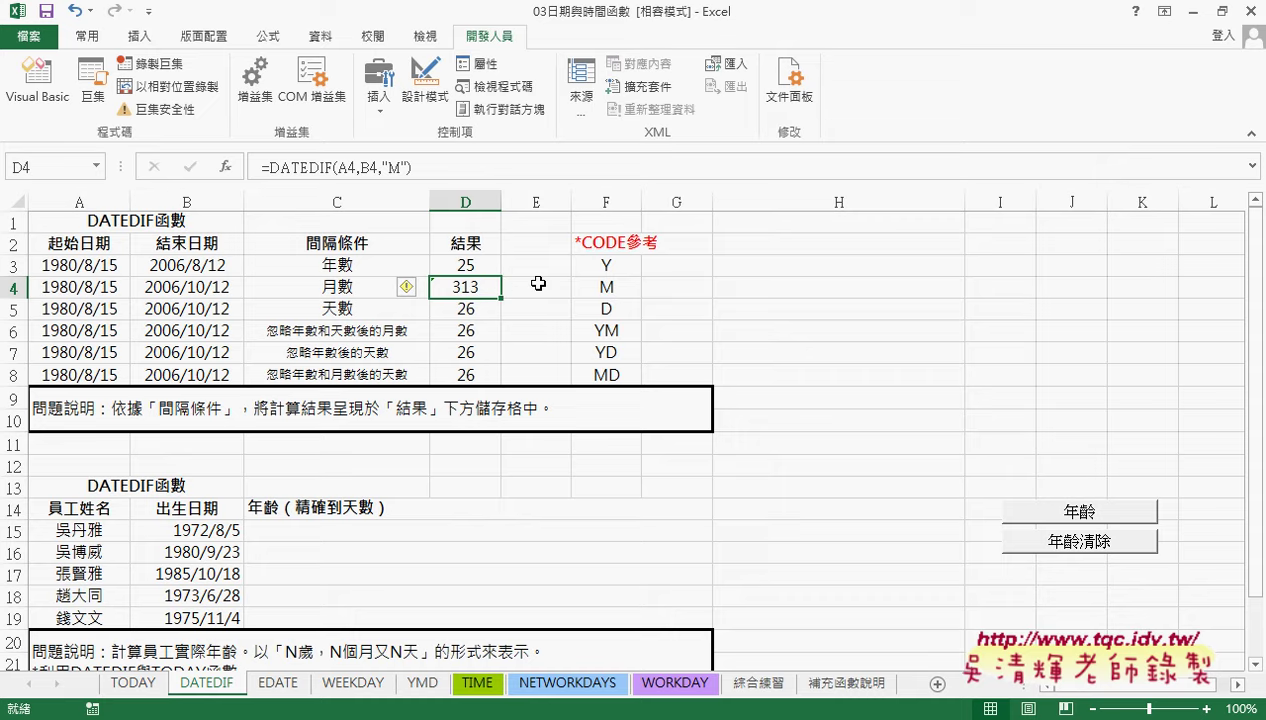
Set B4's end date to 2006/10/15 so D4 returns 314 months
{"action": "left_click", "coordinate": [218, 288]}
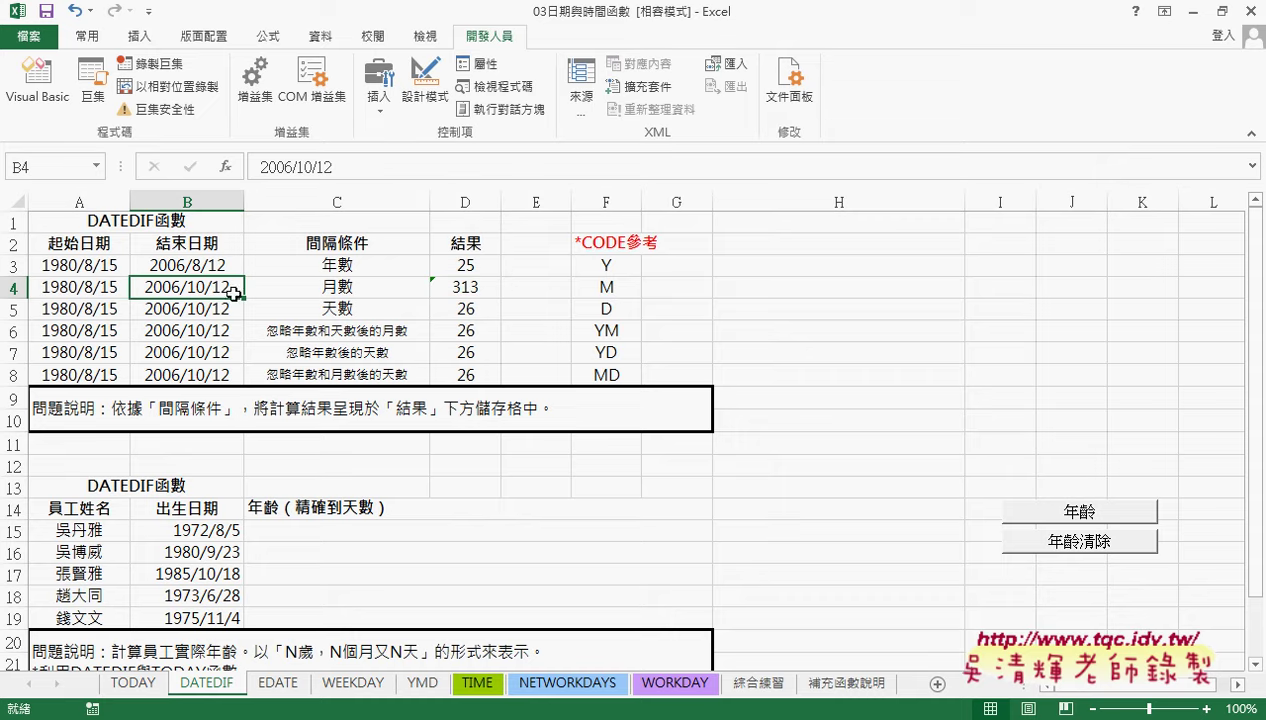
{"action": "left_click", "coordinate": [88, 286]}
{"action": "left_click", "coordinate": [213, 288]}
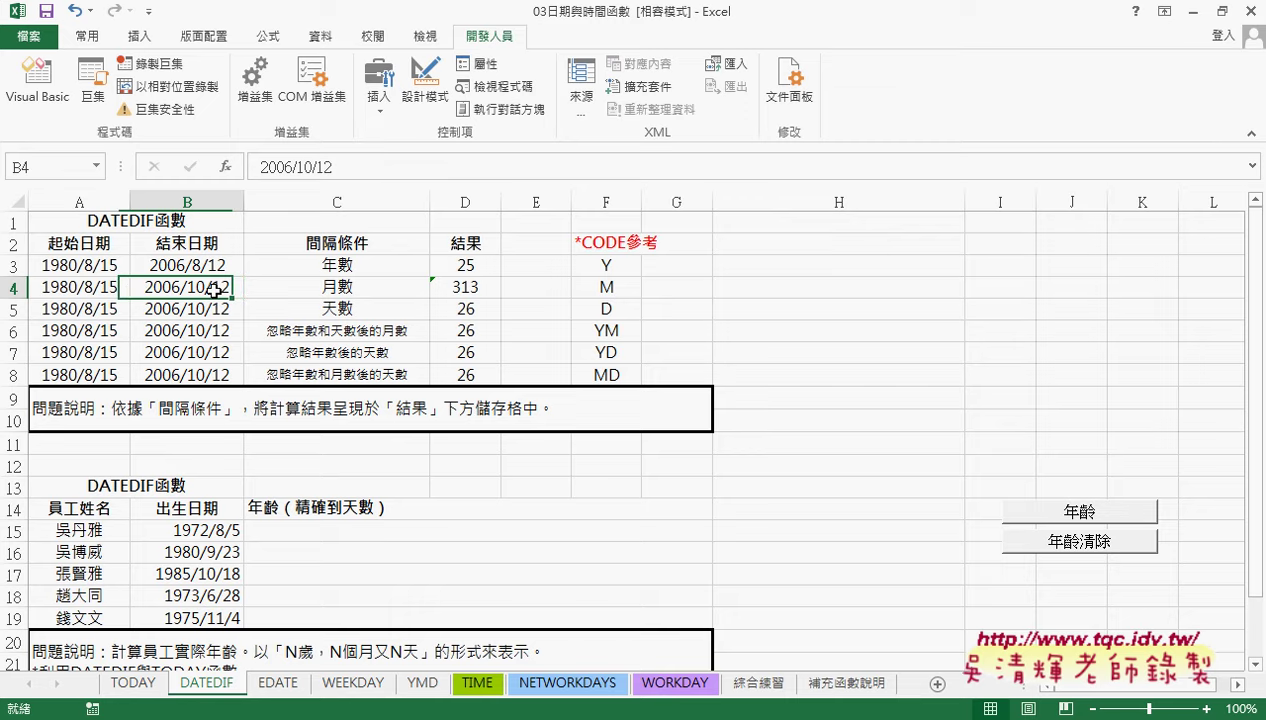
{"action": "double_click", "coordinate": [229, 286]}
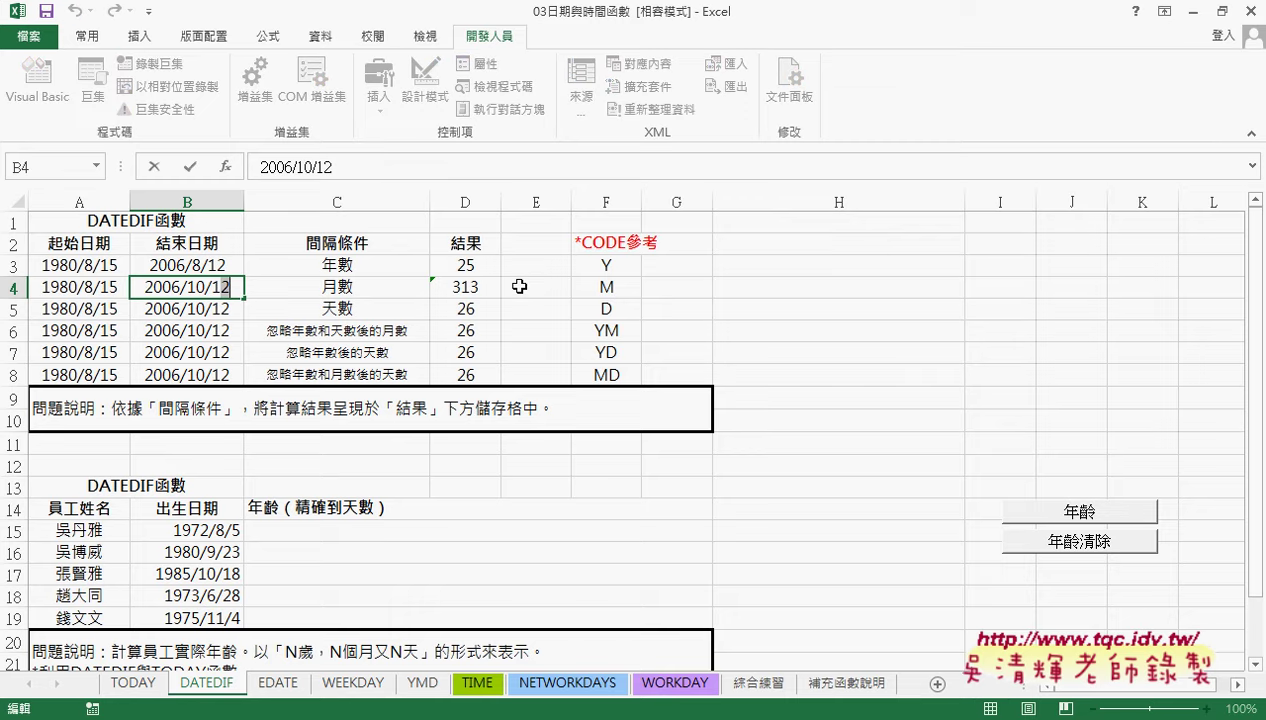
{"action": "key", "text": "BackSpace"}
{"action": "type", "text": "5"}
{"action": "key", "text": "Return"}
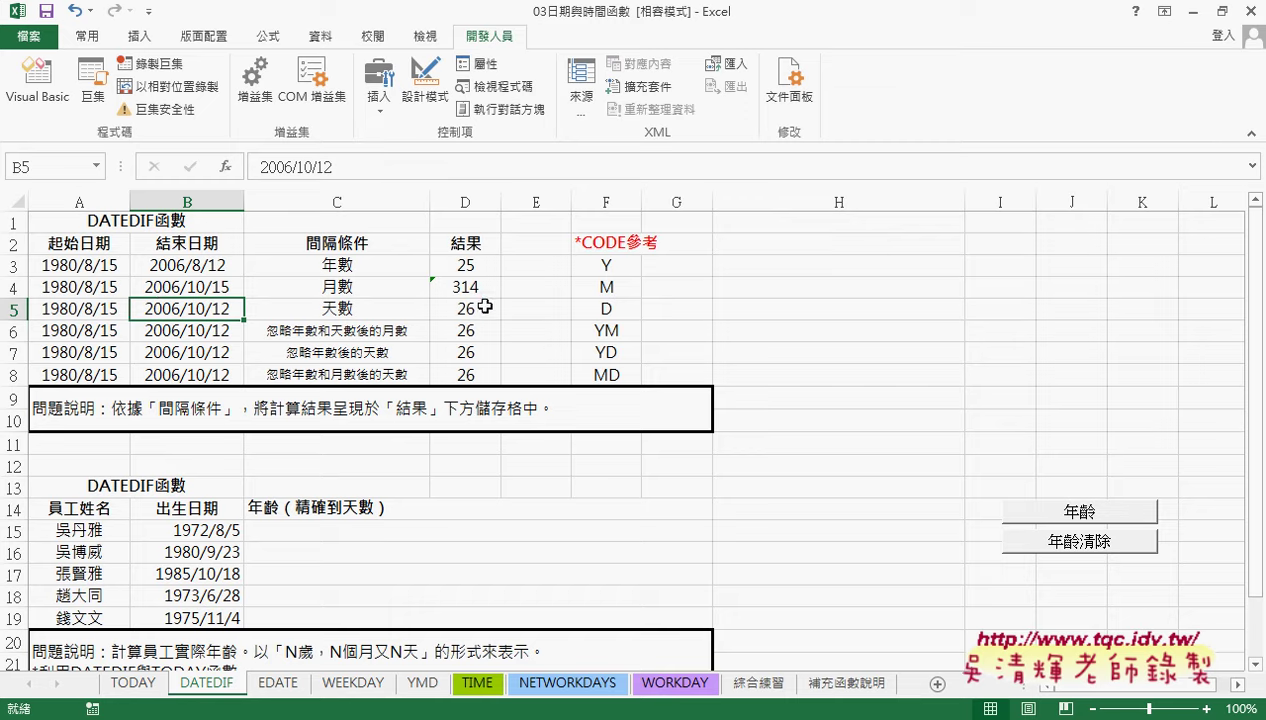
Change D5's interval code to "D" so it returns 9554 days
{"action": "left_click", "coordinate": [484, 307]}
{"action": "double_click", "coordinate": [392, 167]}
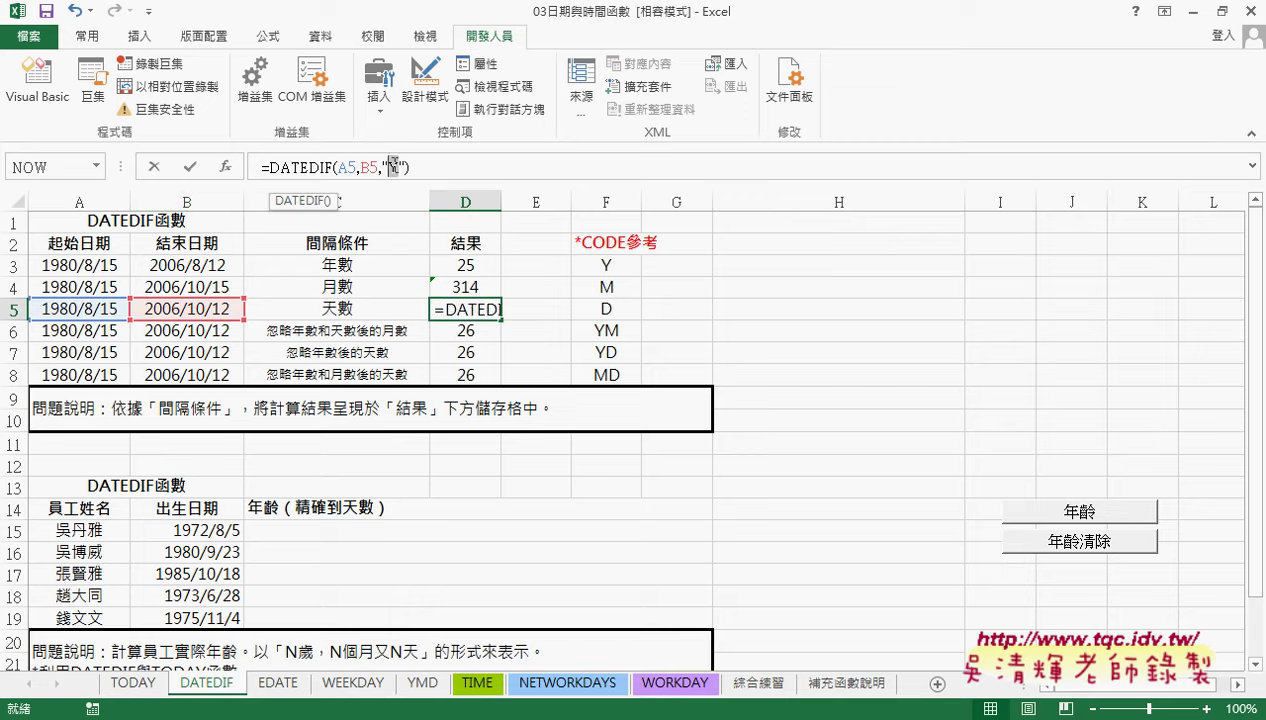
{"action": "type", "text": "D"}
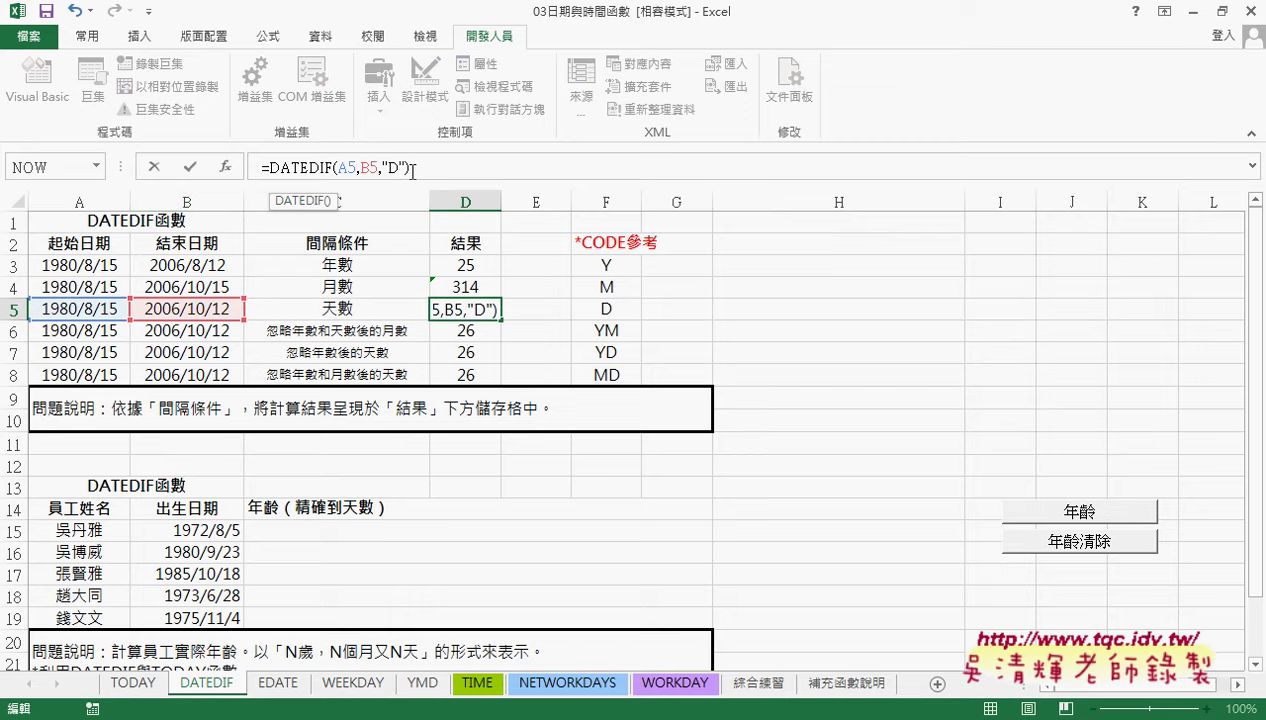
{"action": "left_click", "coordinate": [190, 167]}
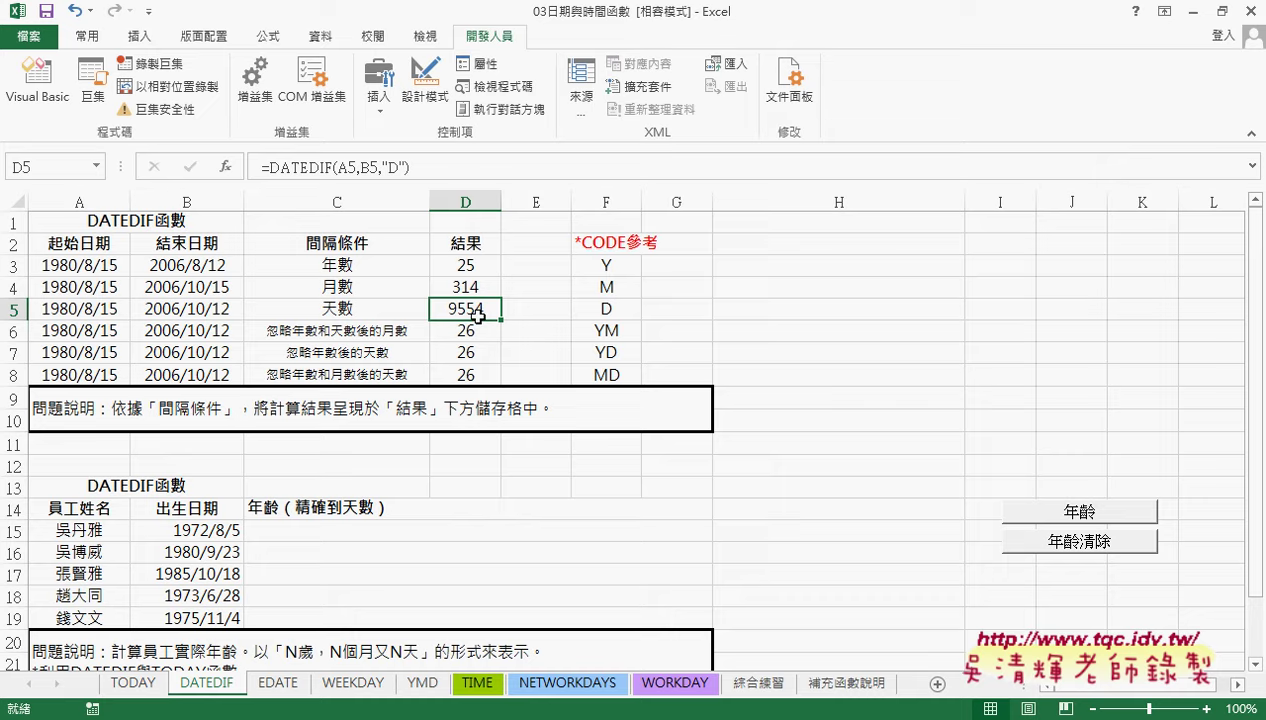
Enter =B5-A5 in E5 to confirm the same 9554 days
{"action": "left_click", "coordinate": [546, 309]}
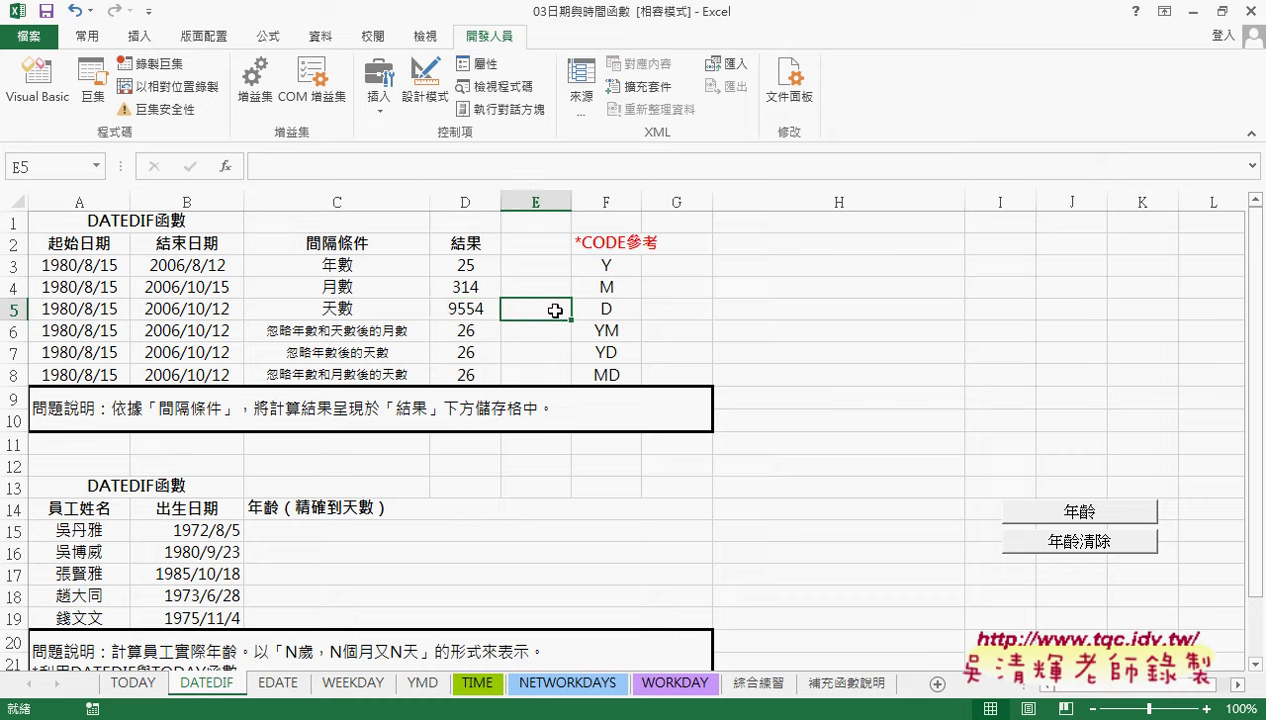
{"action": "left_click", "coordinate": [483, 309]}
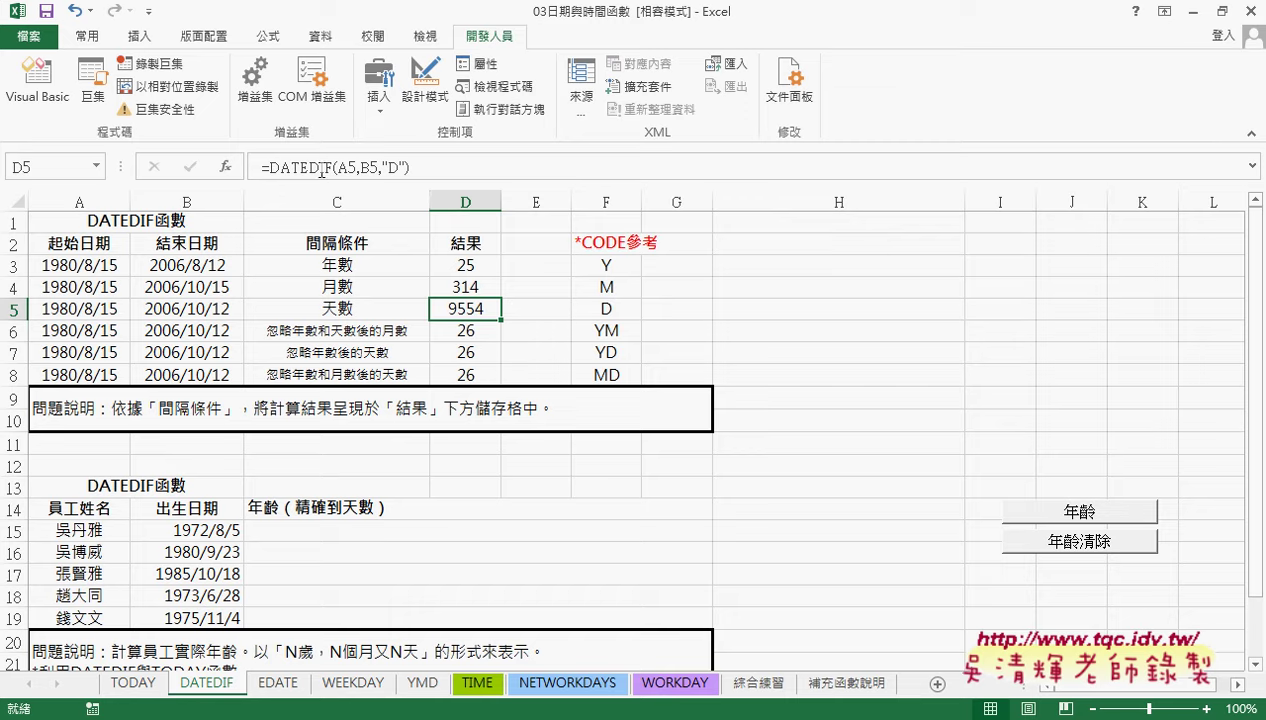
{"action": "left_click", "coordinate": [351, 166]}
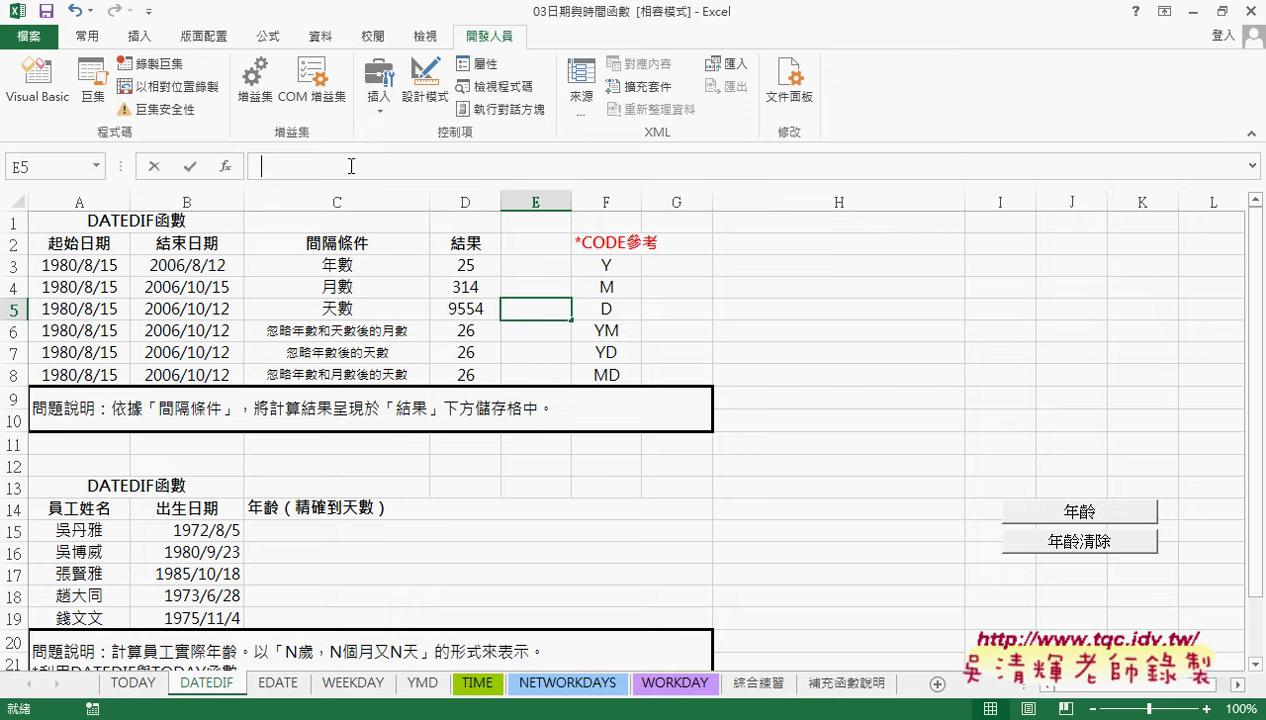
{"action": "type", "text": "="}
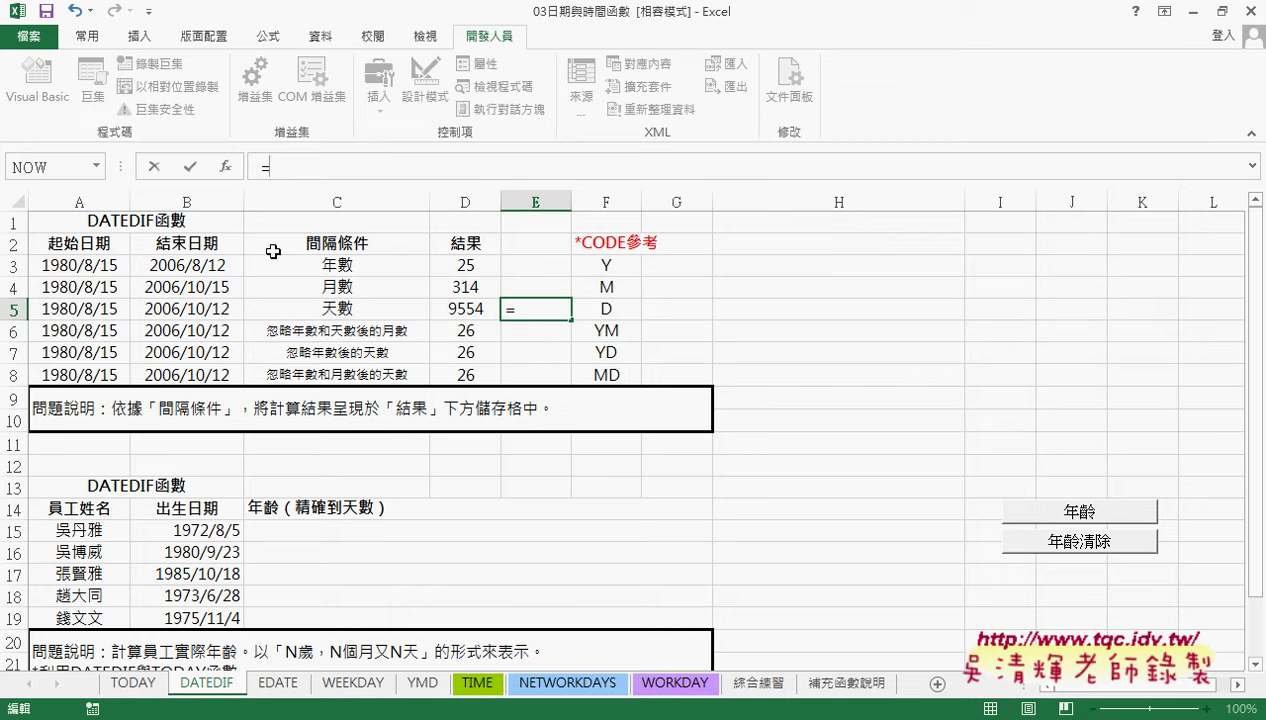
{"action": "left_click", "coordinate": [214, 311]}
{"action": "type", "text": "-"}
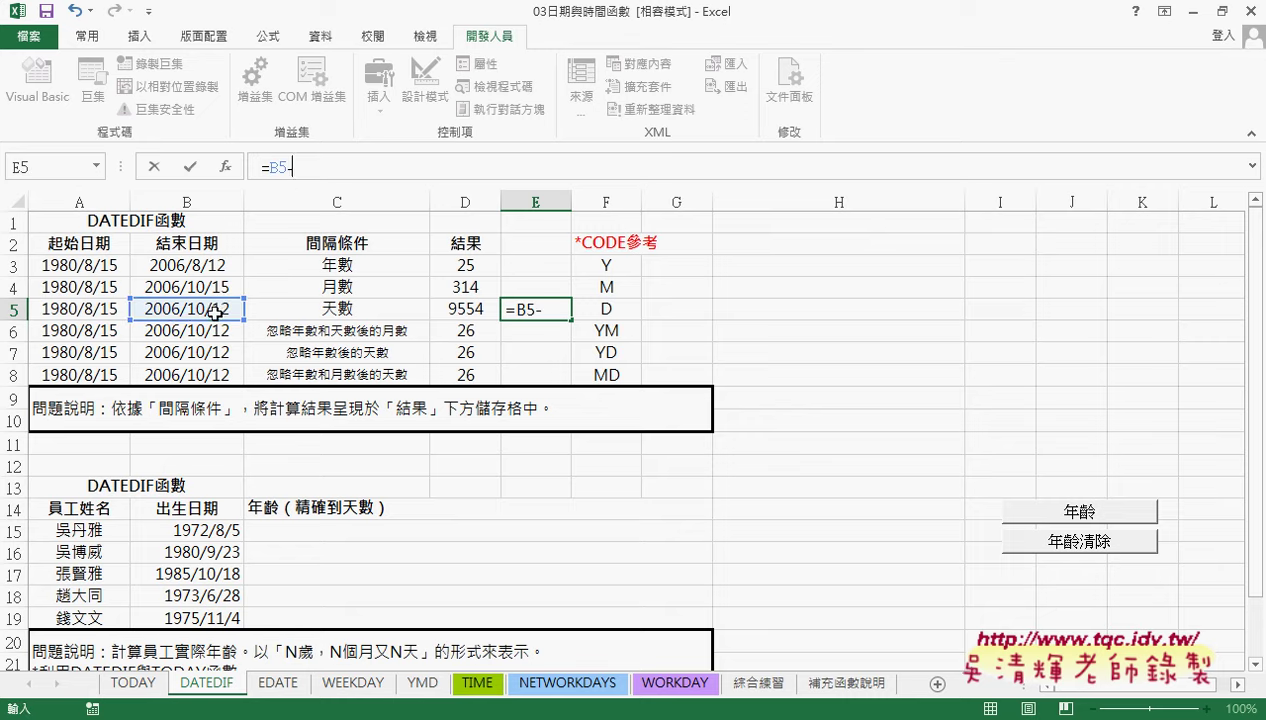
{"action": "left_click", "coordinate": [99, 309]}
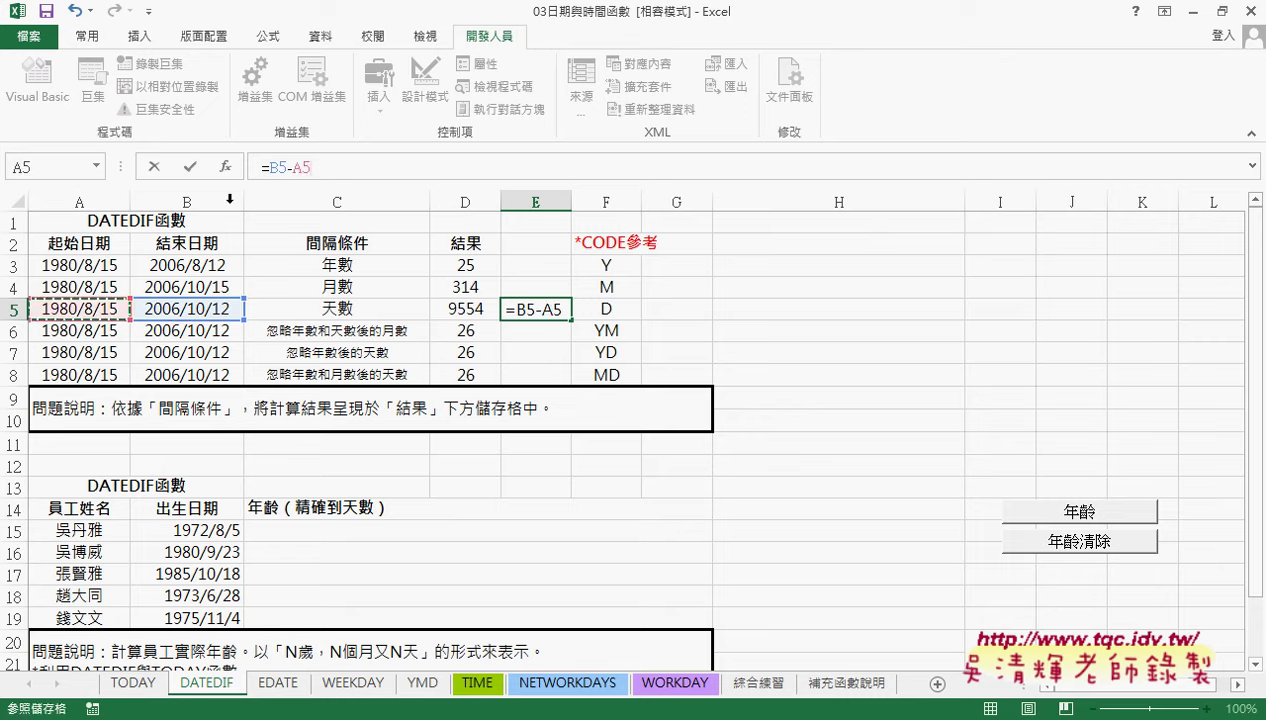
{"action": "left_click", "coordinate": [190, 166]}
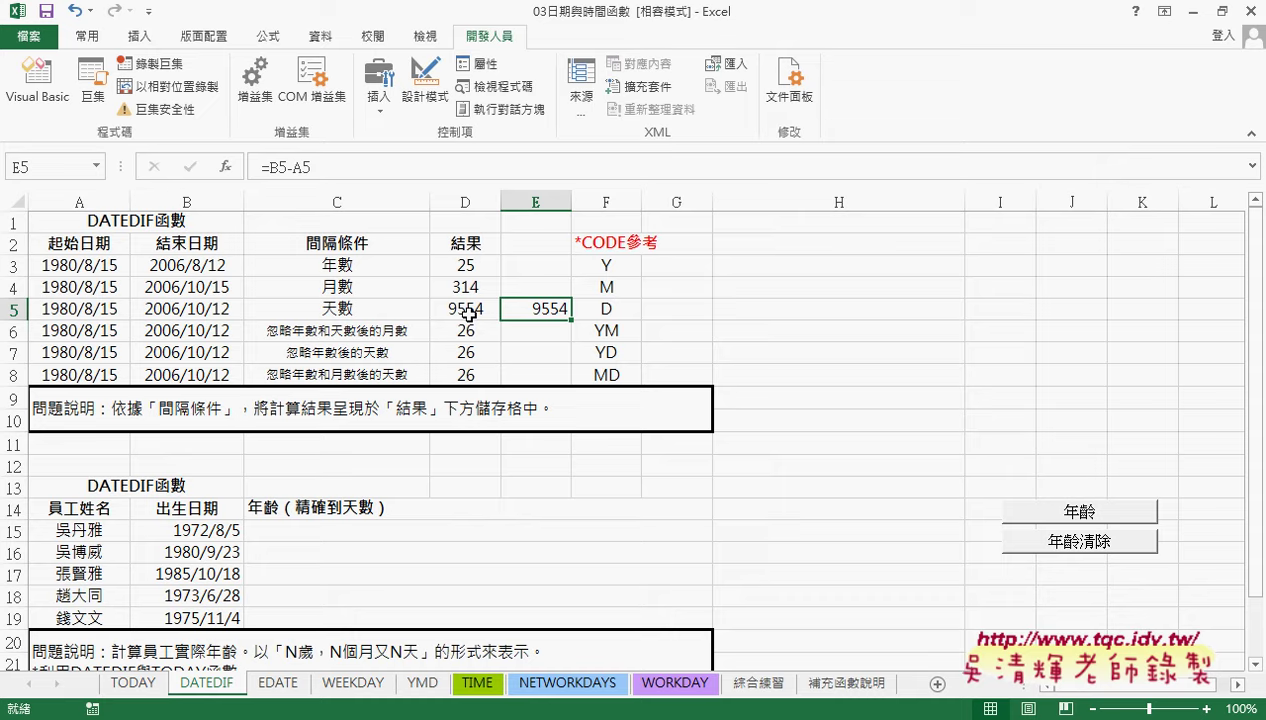
{"action": "left_click", "coordinate": [465, 331]}
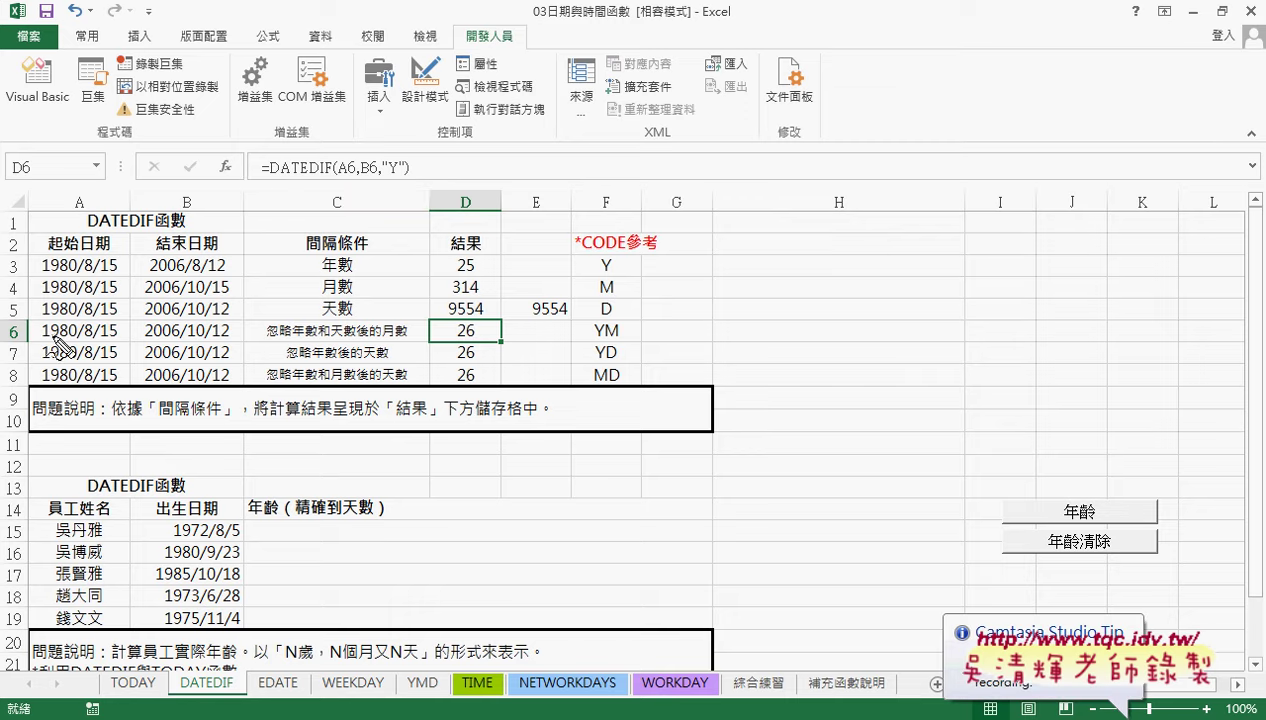
Edit D6's formula to =DATEDIF(A6,B6,"YM") so it returns 1 leftover month
{"action": "mouse_move", "coordinate": [40, 327]}
{"action": "left_mouse_down"}
{"action": "mouse_move", "coordinate": [183, 326]}
{"action": "mouse_move", "coordinate": [120, 342]}
{"action": "left_mouse_up"}
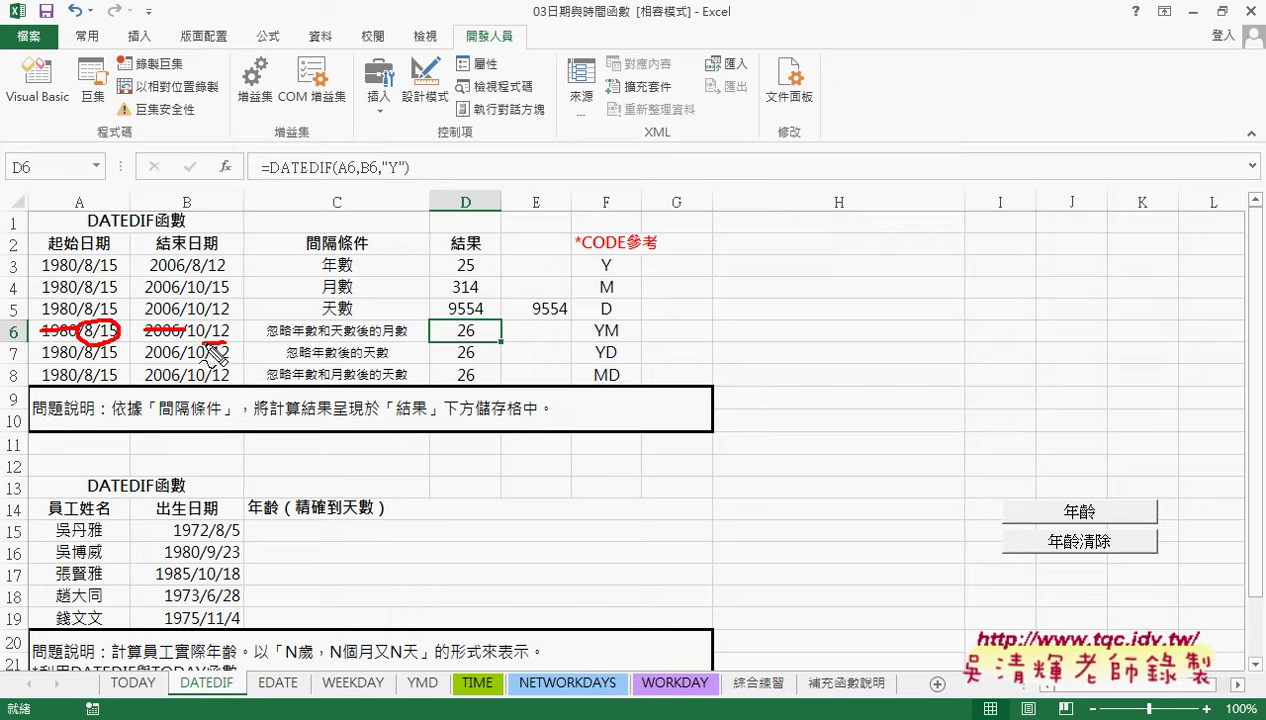
{"action": "left_click_drag", "start_coordinate": [226, 334], "coordinate": [224, 345]}
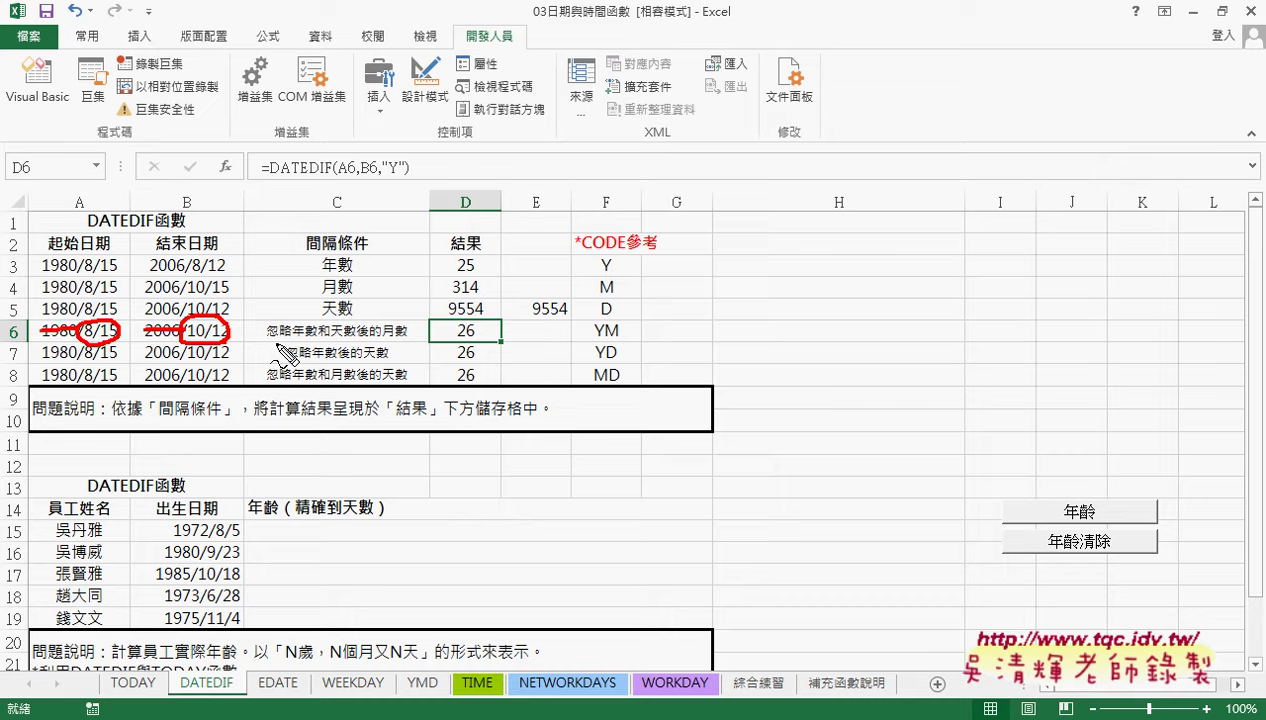
{"action": "key", "text": "Escape"}
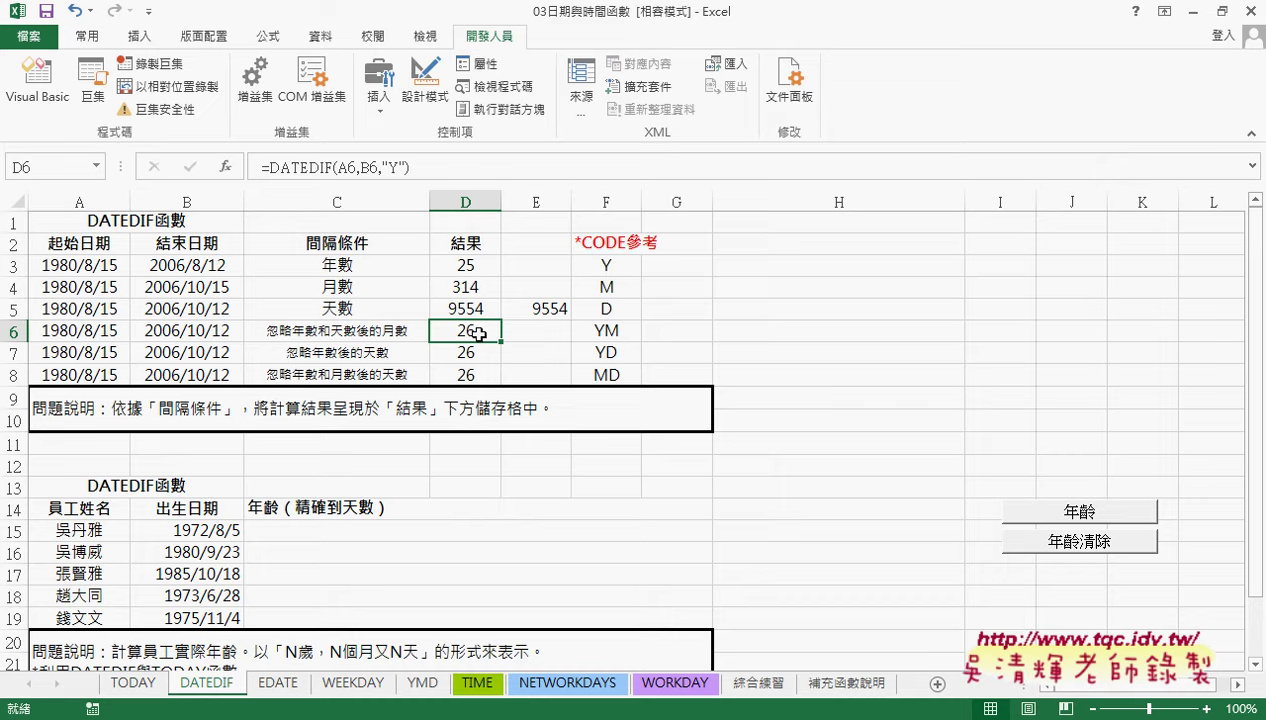
{"action": "left_click", "coordinate": [398, 166]}
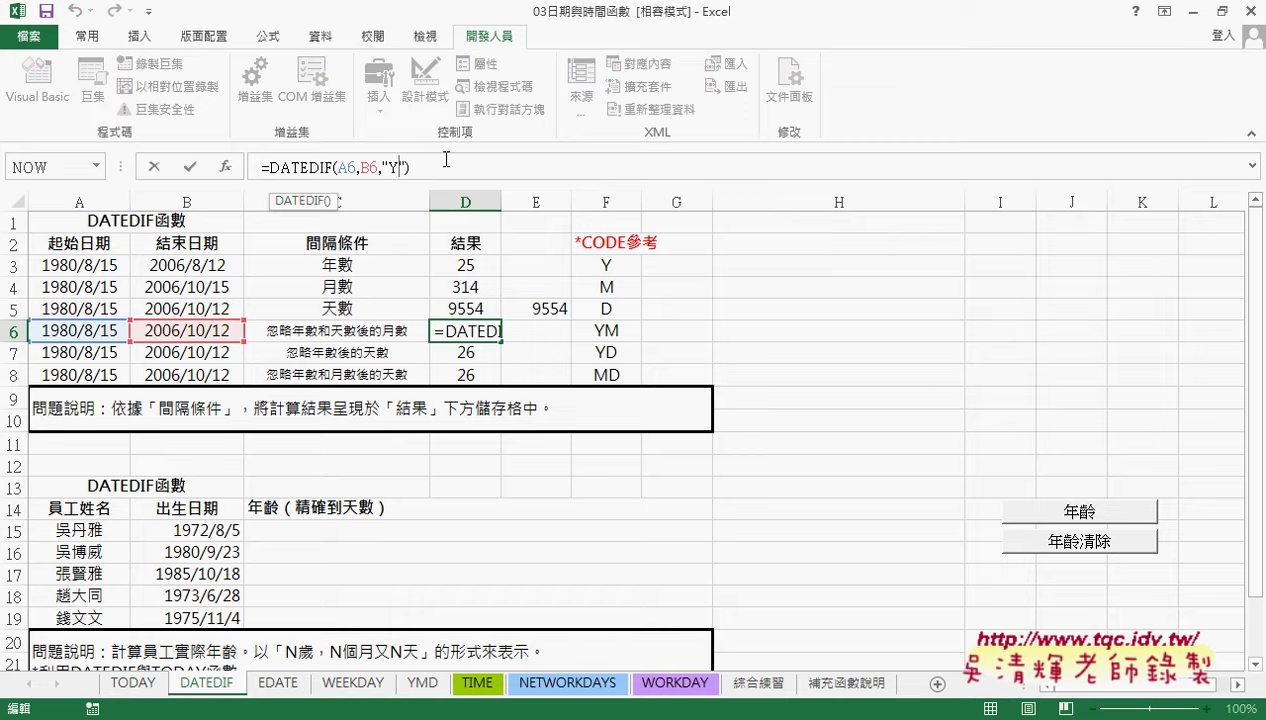
{"action": "type", "text": "M"}
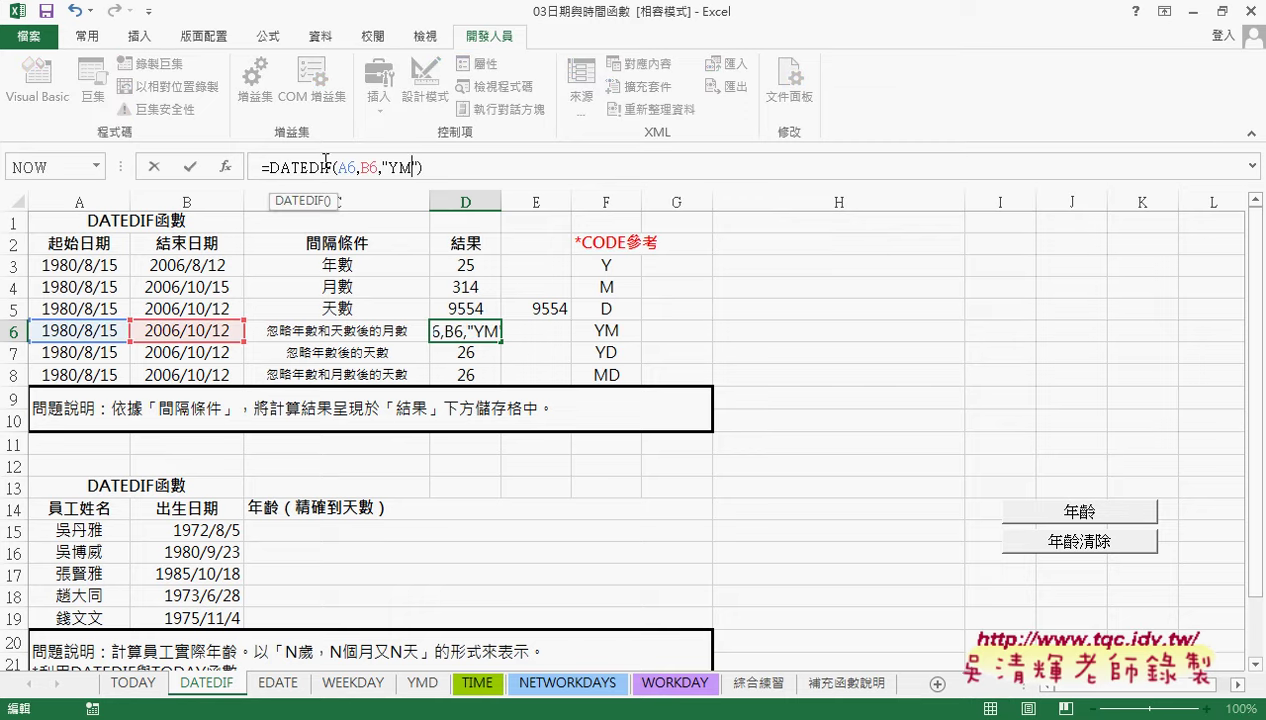
{"action": "left_click", "coordinate": [192, 169]}
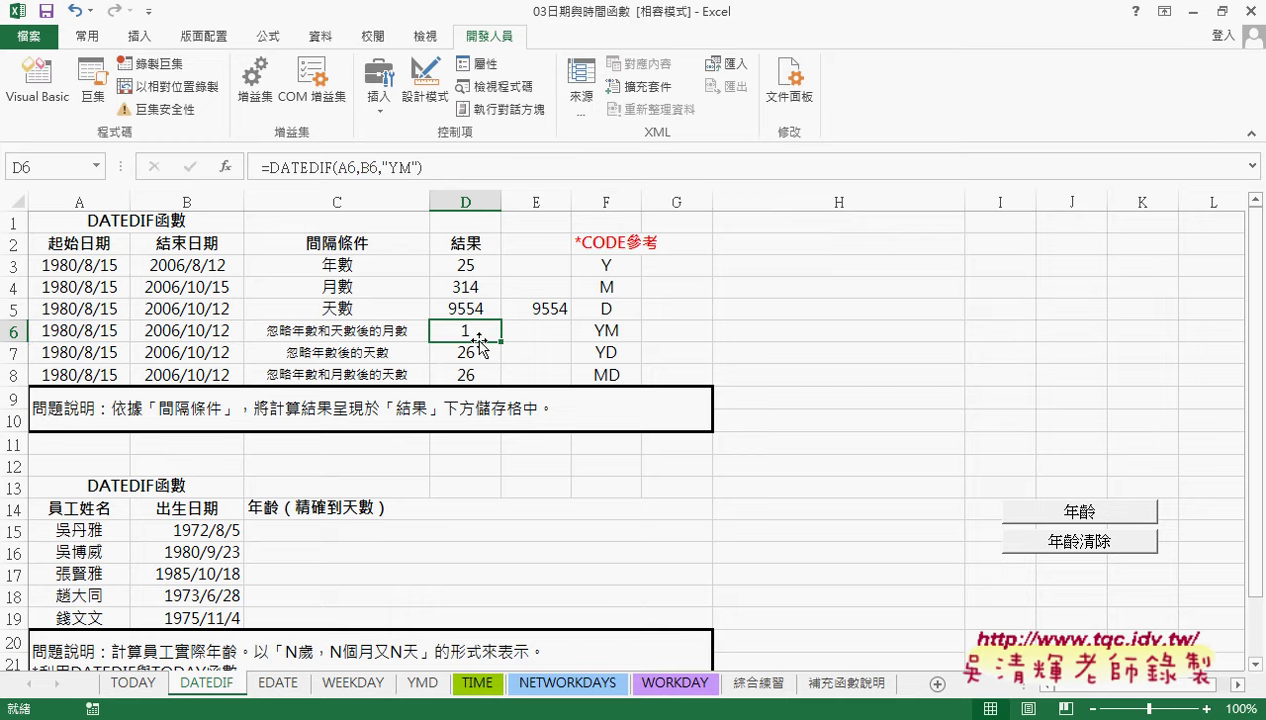
{"action": "scroll", "coordinate": [410, 517], "scroll_direction": "down", "scroll_amount": 1}
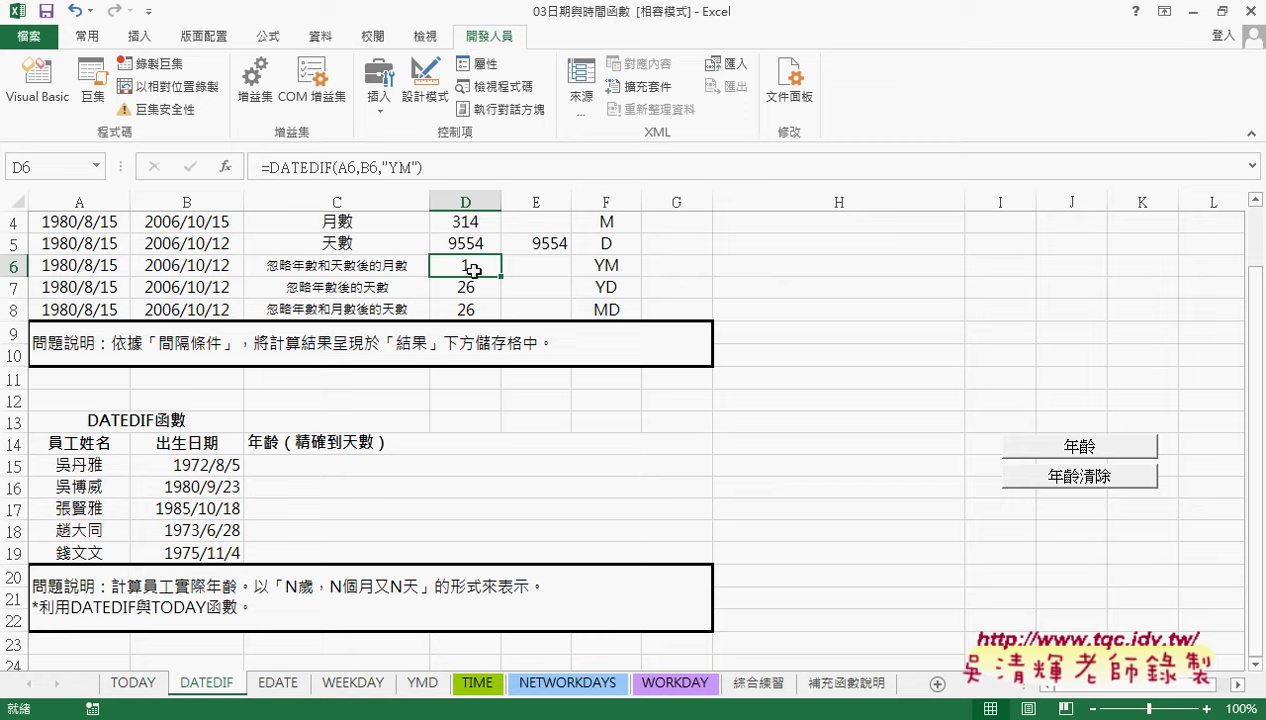
Set B6's end date to 2006/10/15 so D6 rises to 2 months
{"action": "double_click", "coordinate": [222, 265]}
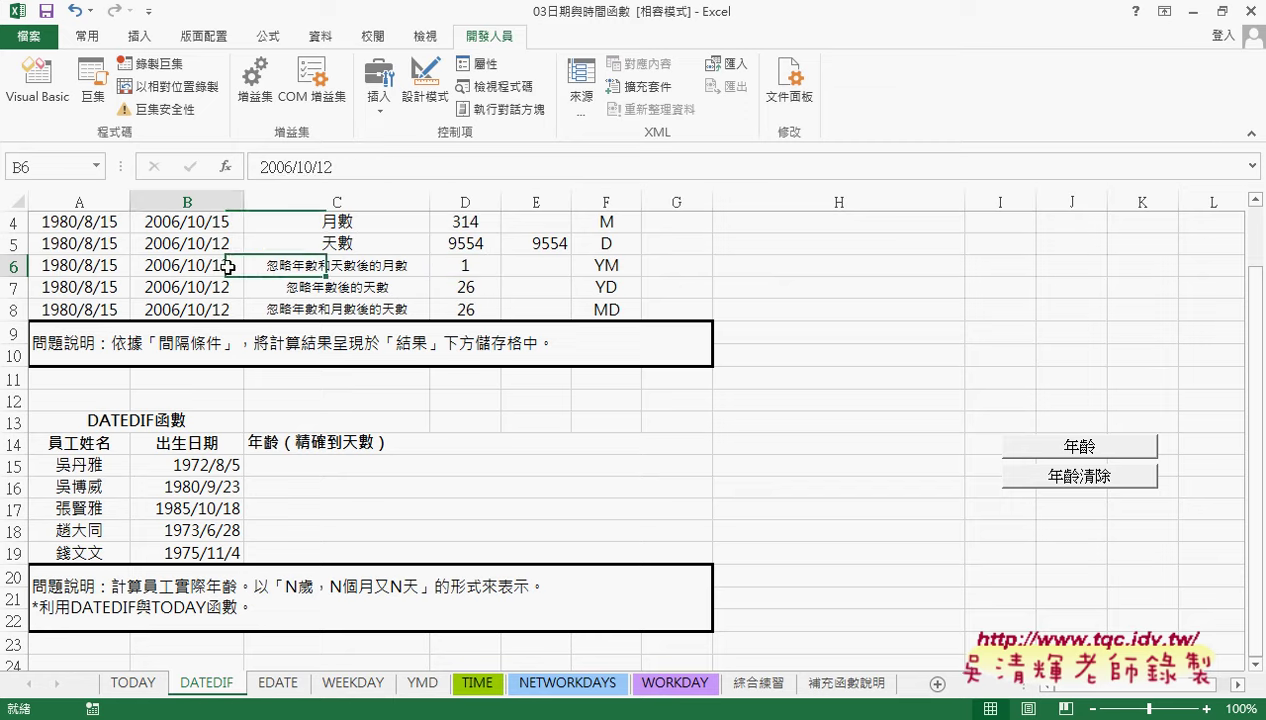
{"action": "left_click_drag", "start_coordinate": [224, 265], "coordinate": [237, 265]}
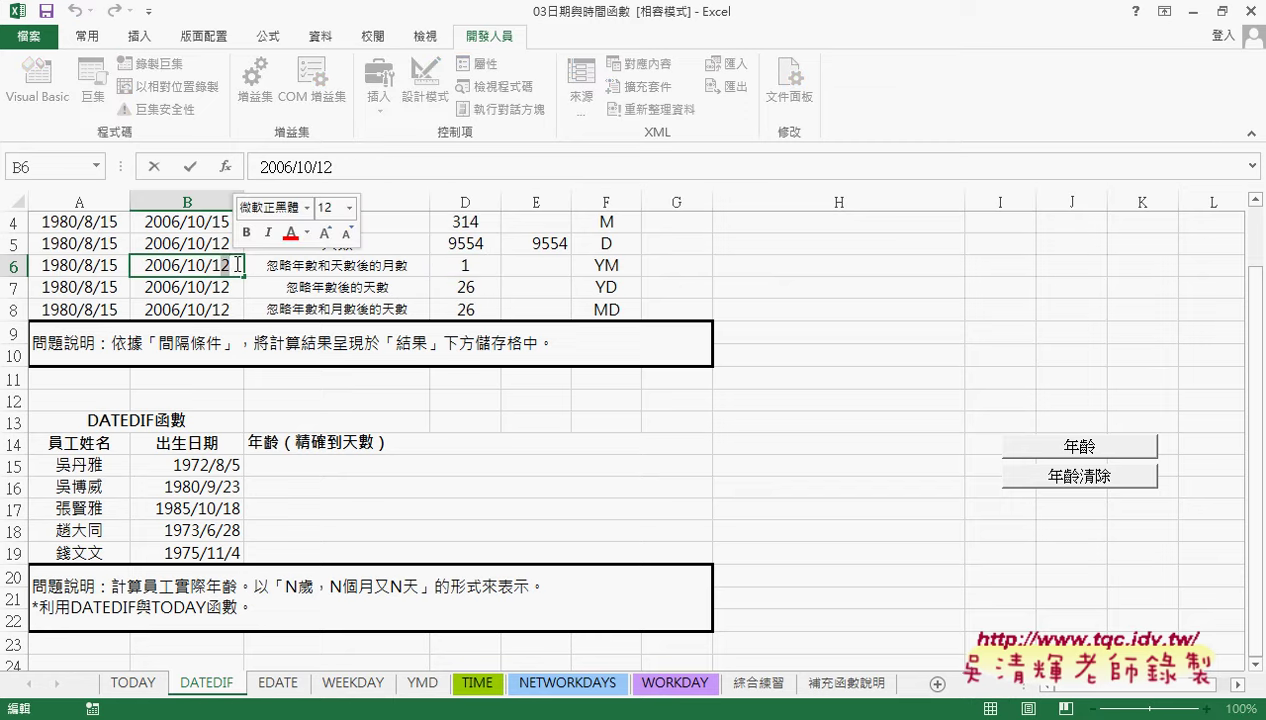
{"action": "type", "text": "5"}
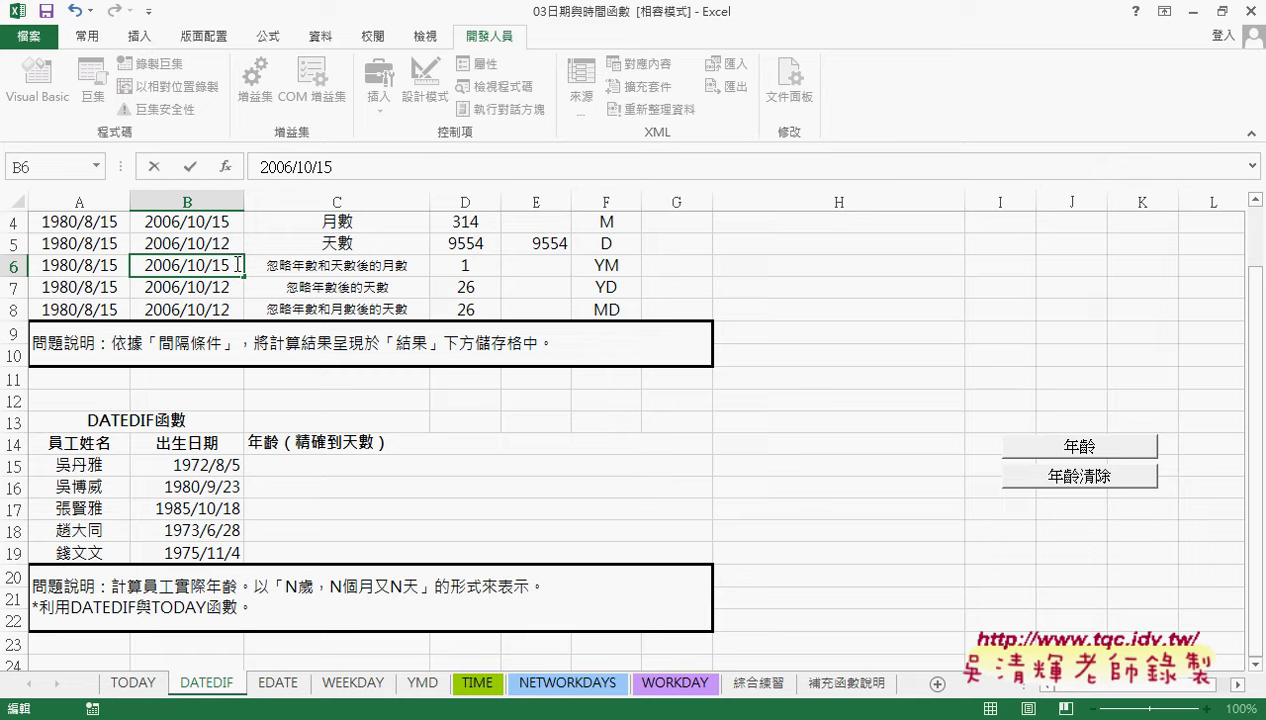
{"action": "key", "text": "Return"}
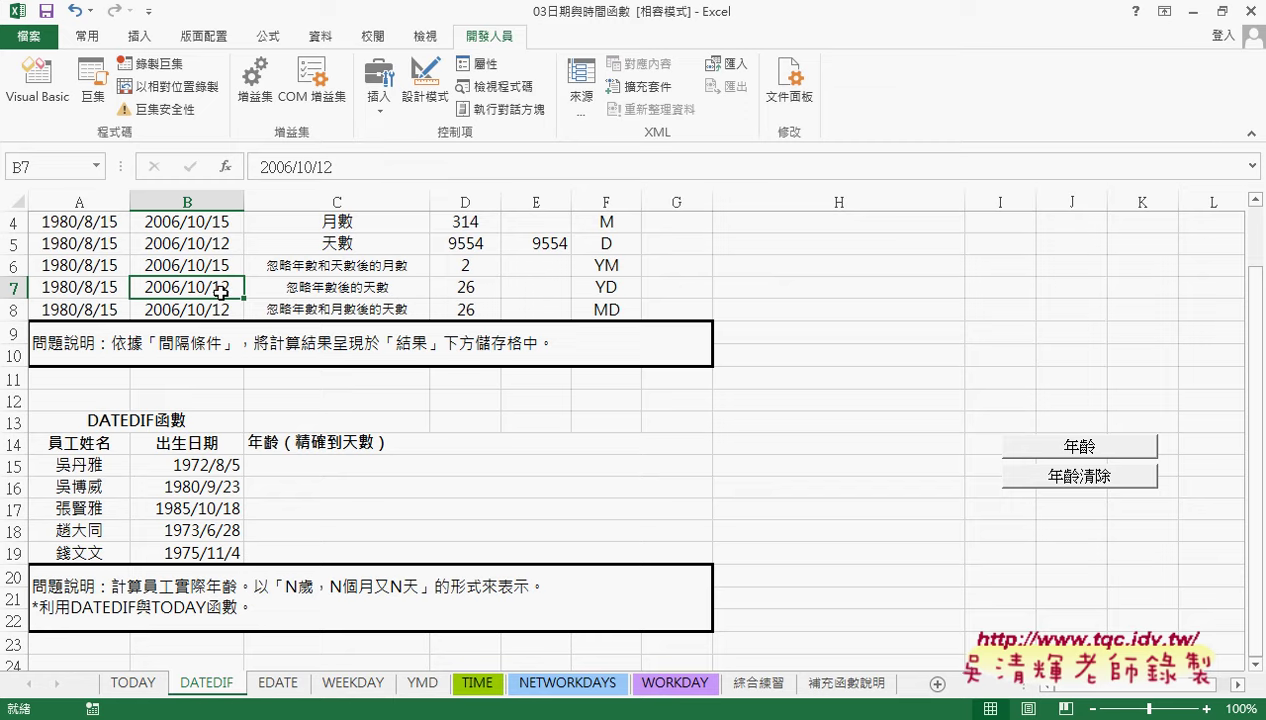
{"action": "left_click", "coordinate": [470, 285]}
Change D7's interval code to "YD" to count days beyond whole years
{"action": "left_click", "coordinate": [404, 170]}
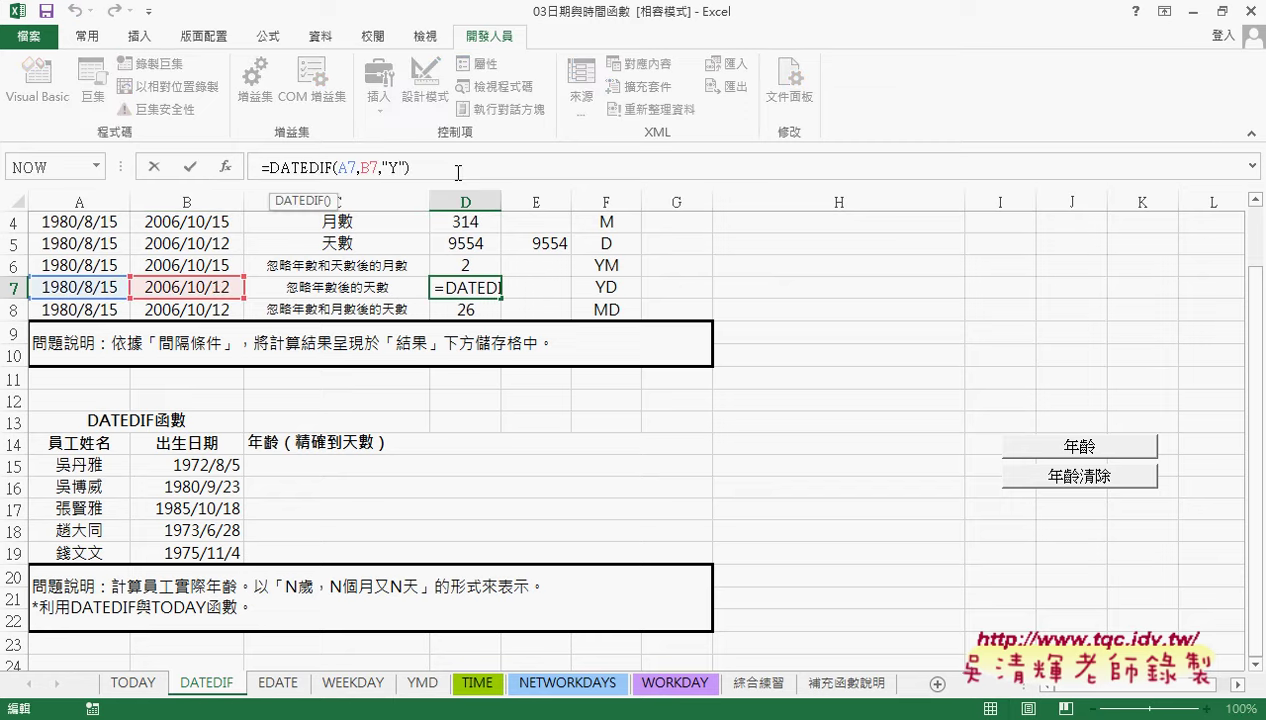
{"action": "type", "text": "D"}
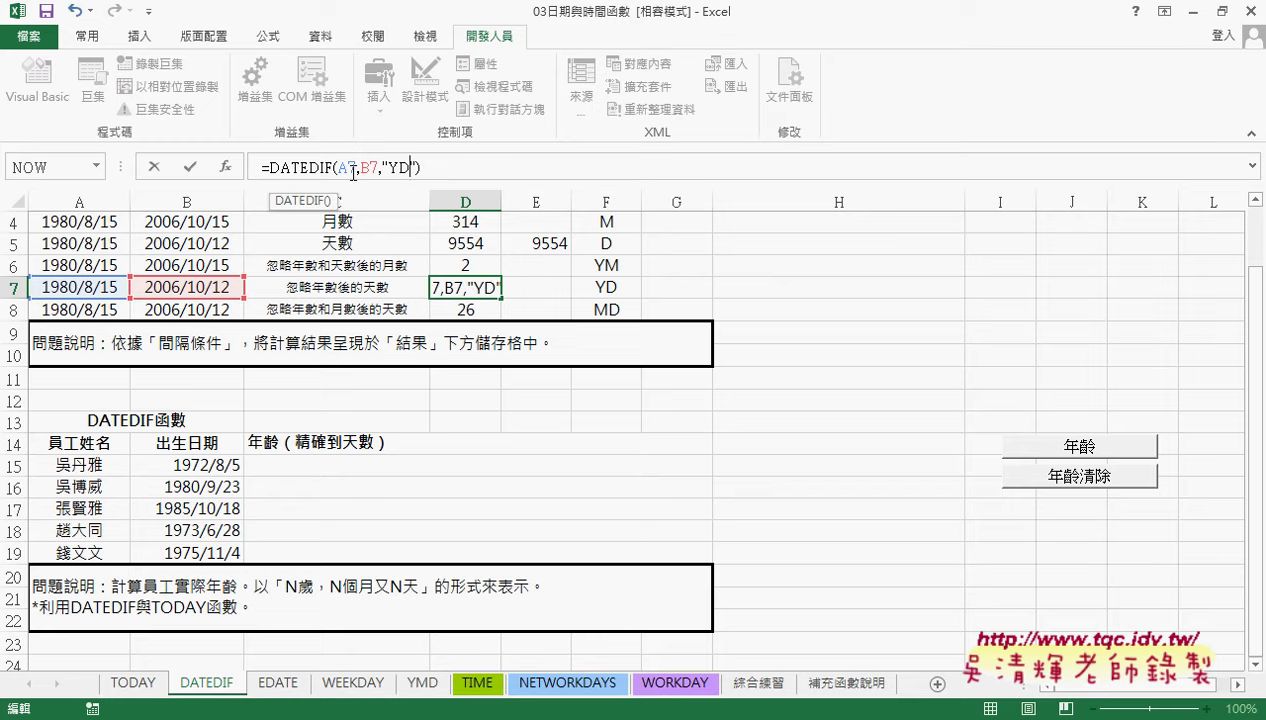
{"action": "left_click", "coordinate": [191, 167]}
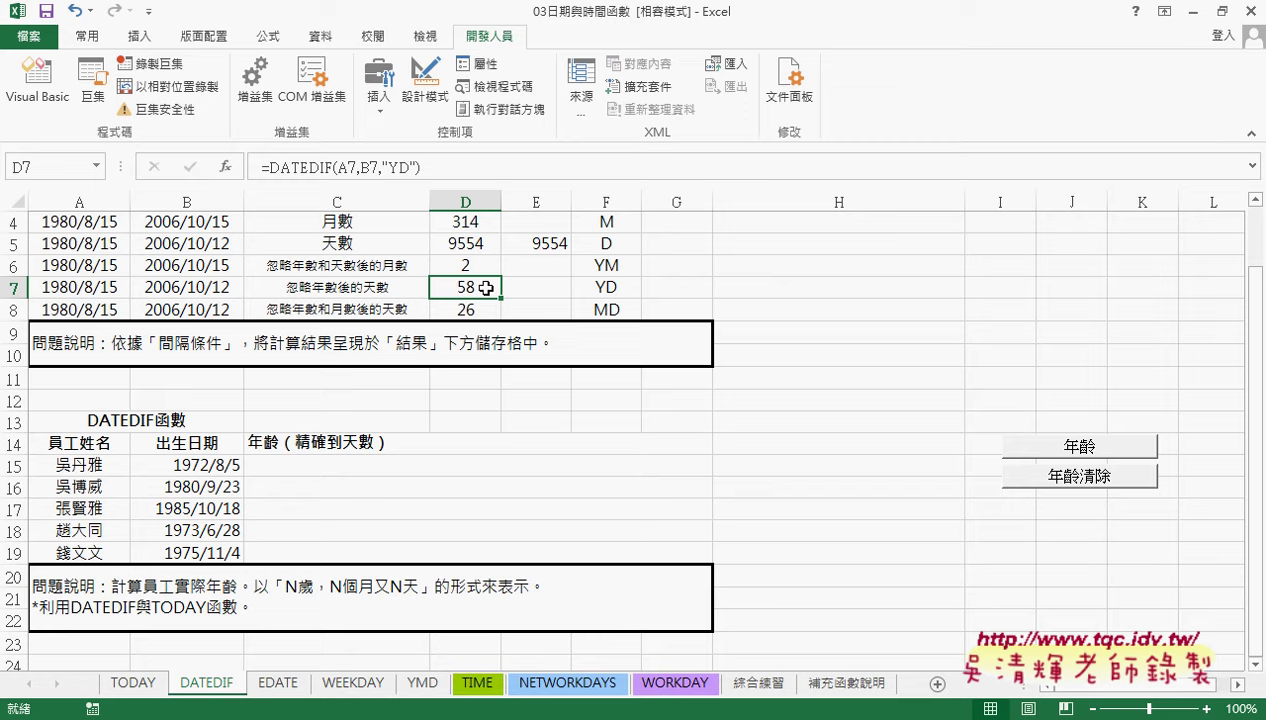
Set B7's end date to 2006/1/15 so D7 returns 153 days
{"action": "double_click", "coordinate": [222, 287]}
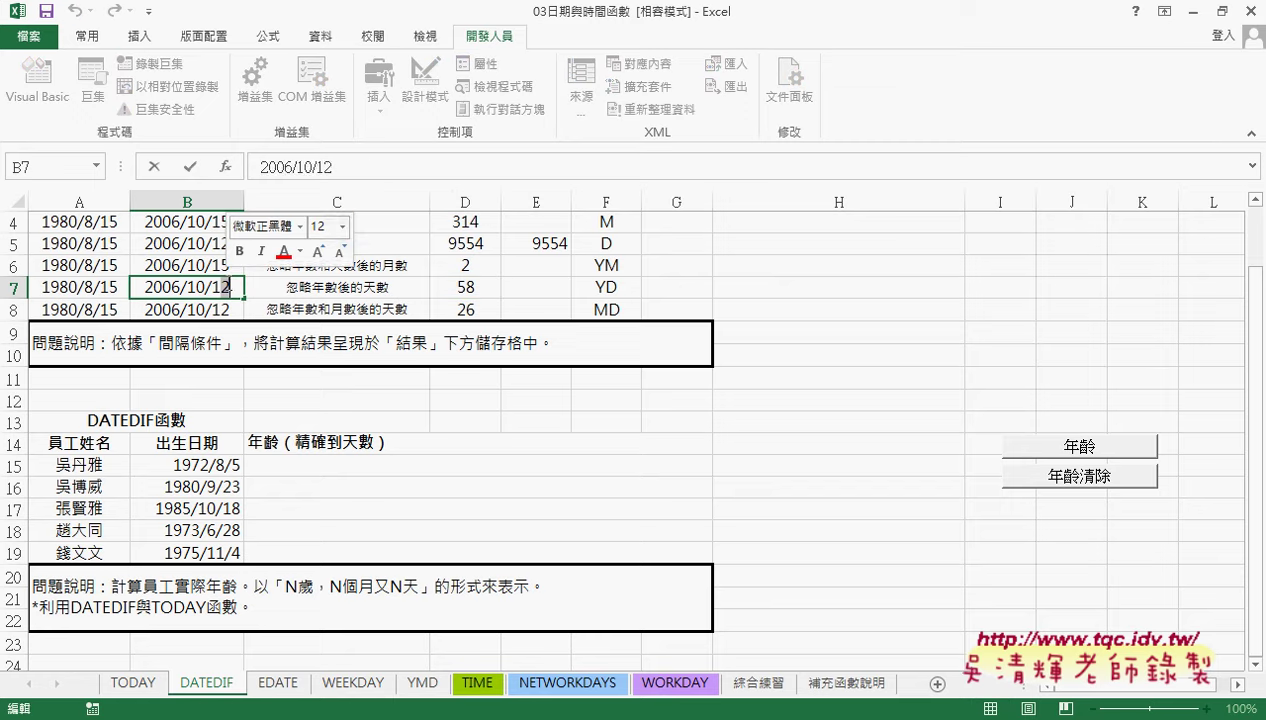
{"action": "key", "text": "BackSpace"}
{"action": "type", "text": "5"}
{"action": "key", "text": "Return"}
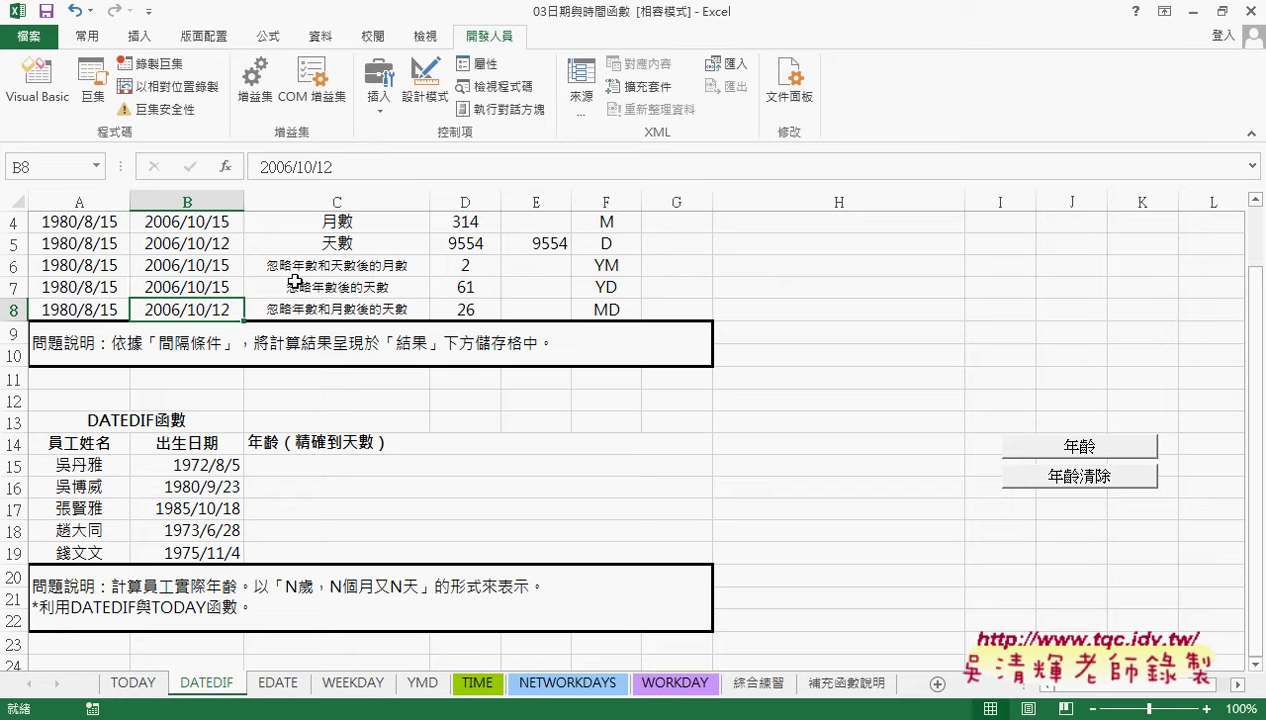
{"action": "double_click", "coordinate": [203, 287]}
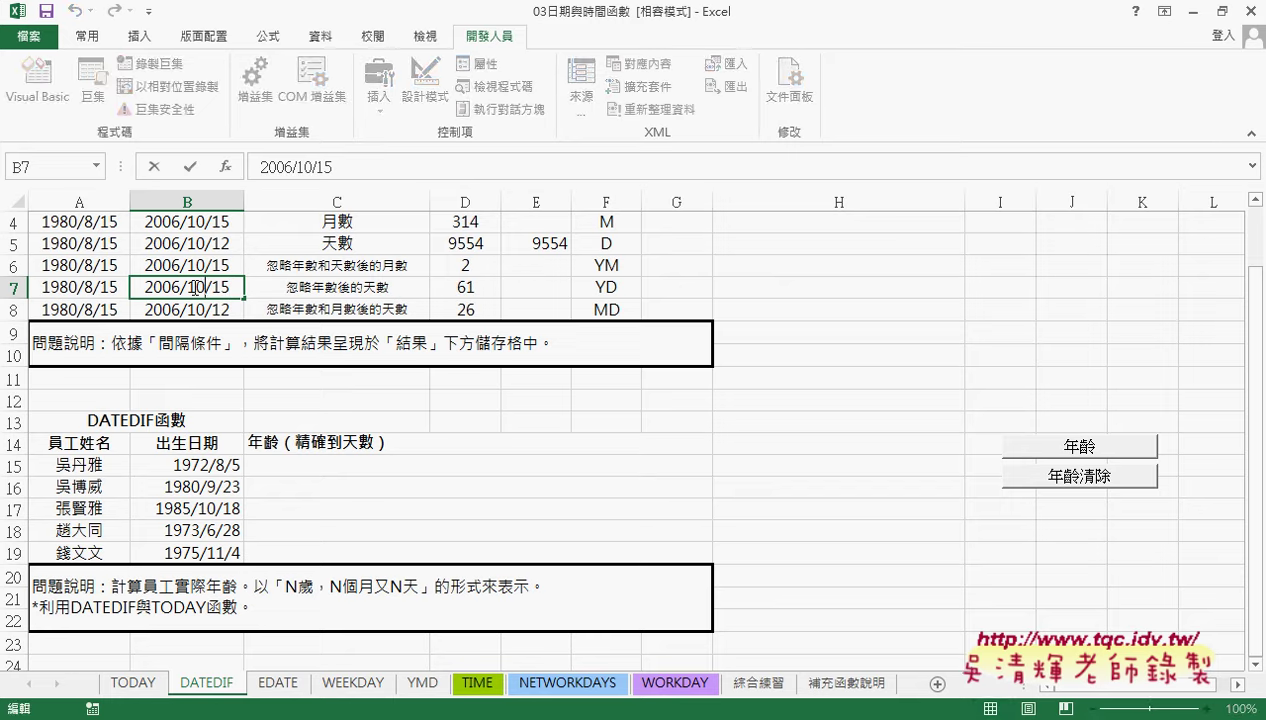
{"action": "left_click_drag", "start_coordinate": [206, 287], "coordinate": [189, 287]}
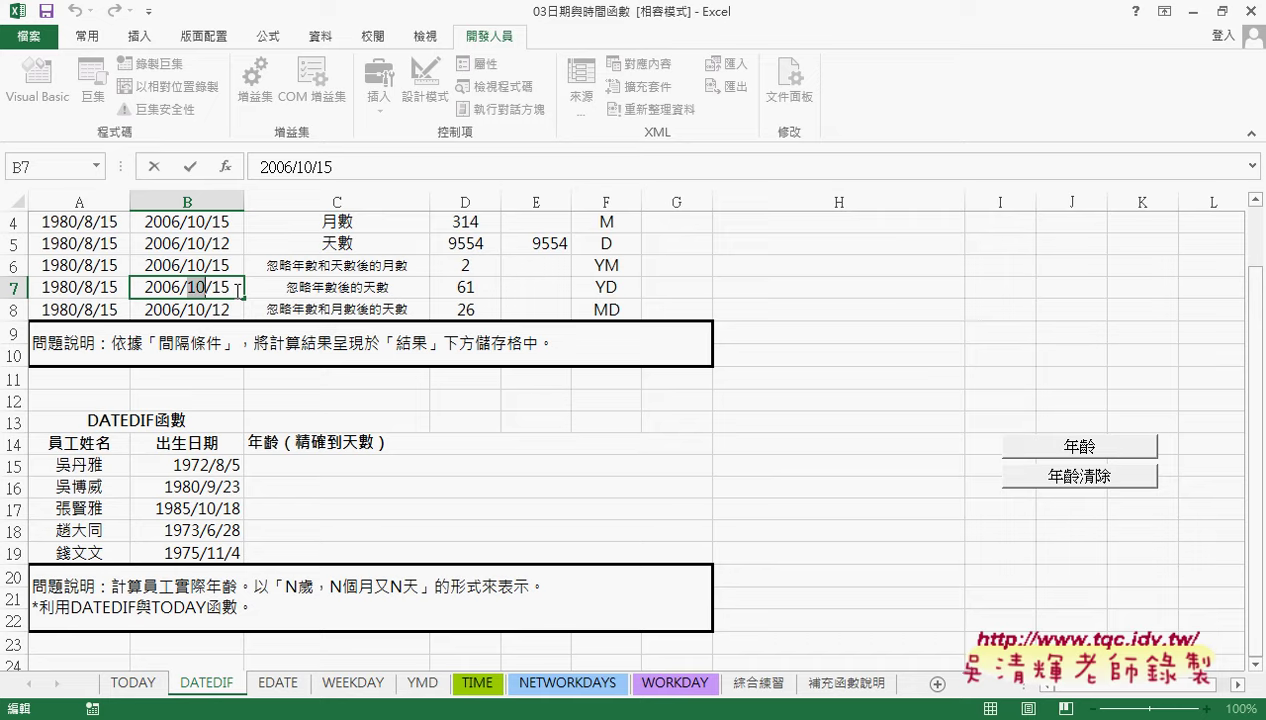
{"action": "type", "text": "1"}
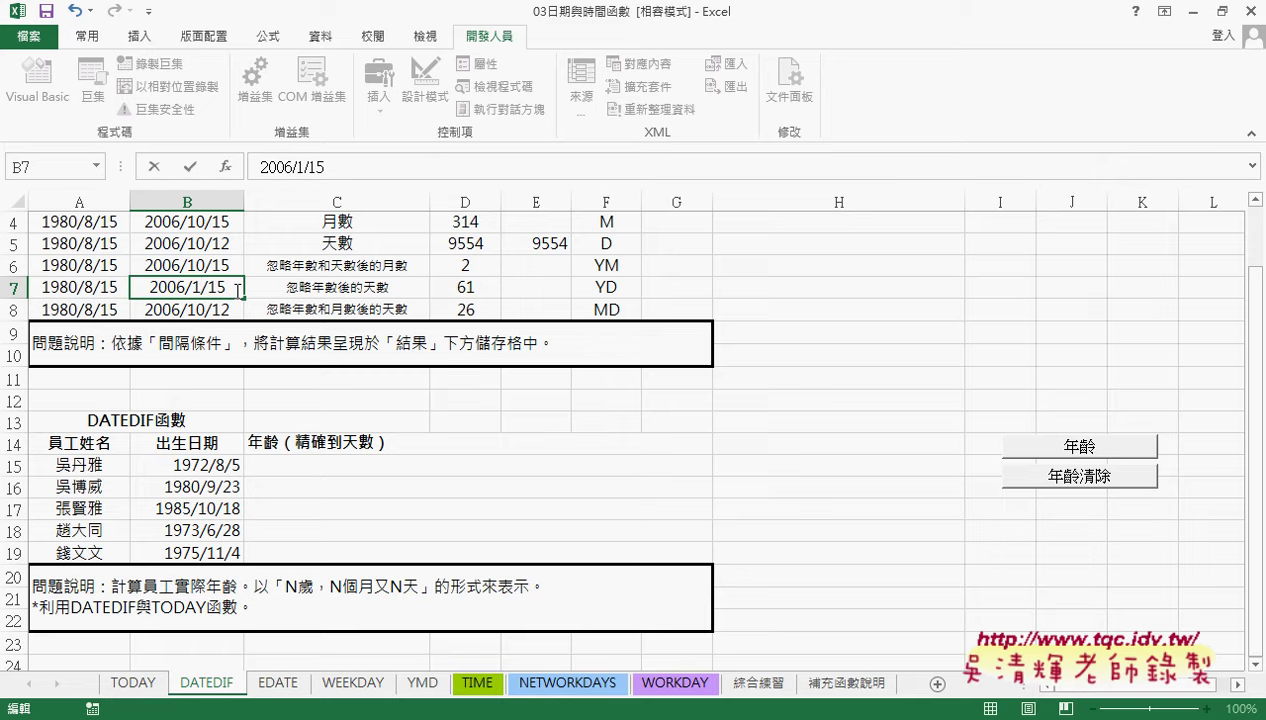
{"action": "key", "text": "Return"}
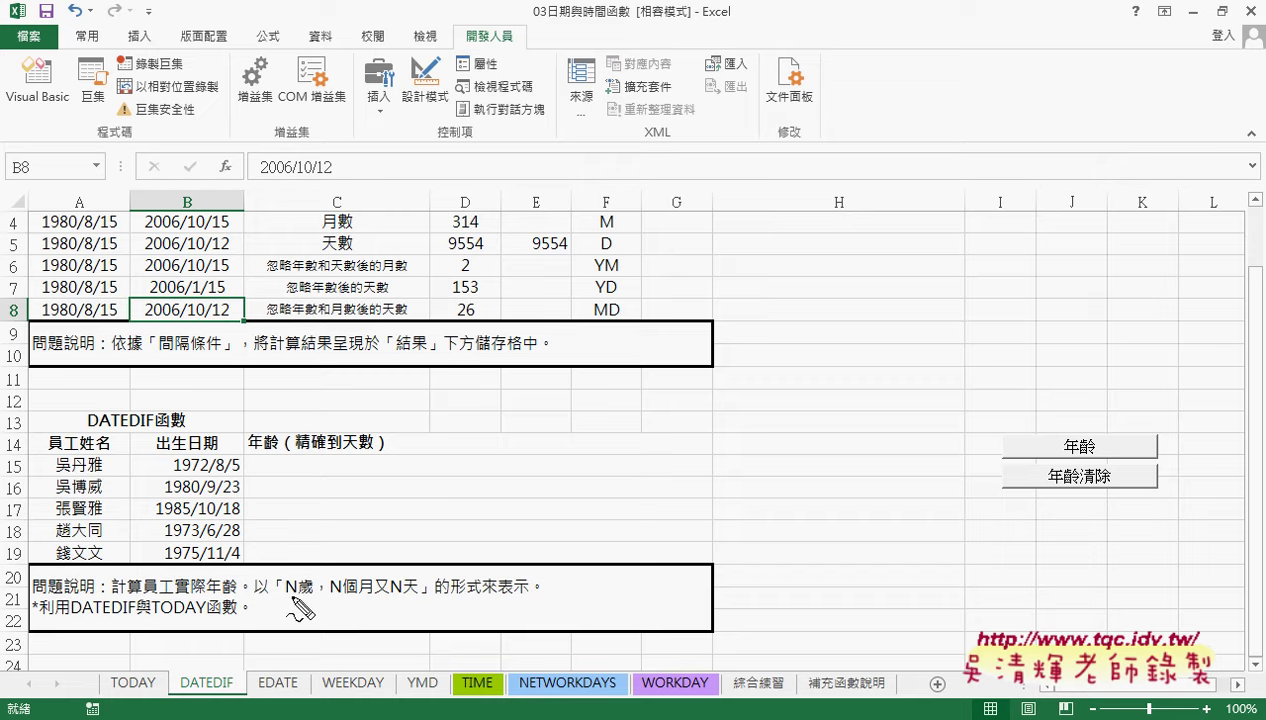
{"action": "left_click_drag", "start_coordinate": [290, 596], "coordinate": [409, 603]}
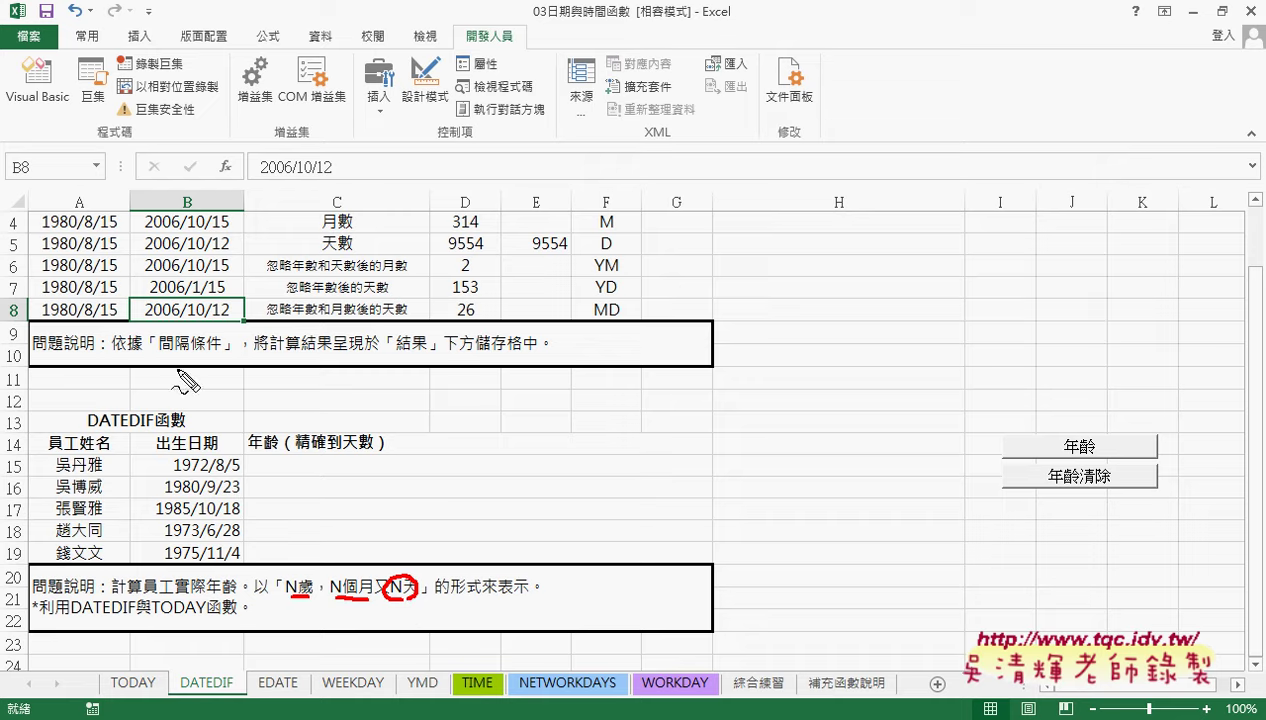
{"action": "left_click_drag", "start_coordinate": [45, 314], "coordinate": [228, 309]}
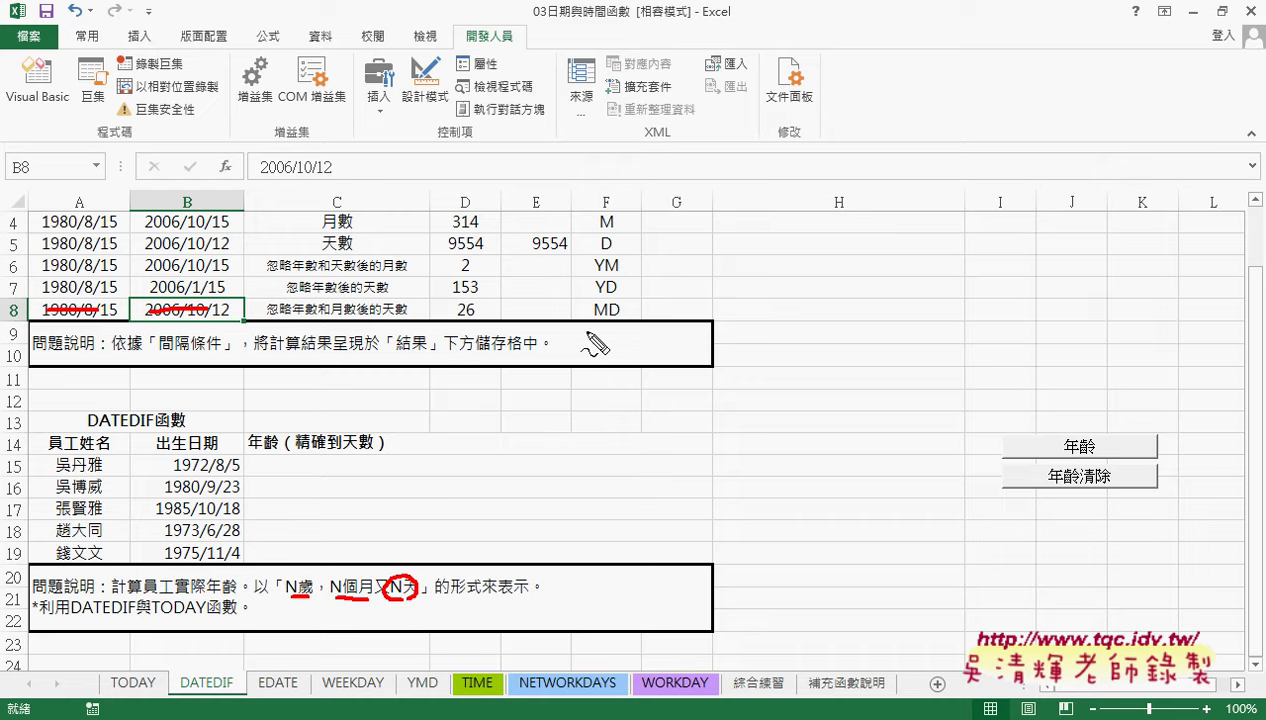
{"action": "left_click_drag", "start_coordinate": [592, 321], "coordinate": [603, 318]}
{"action": "left_click_drag", "start_coordinate": [112, 298], "coordinate": [108, 322]}
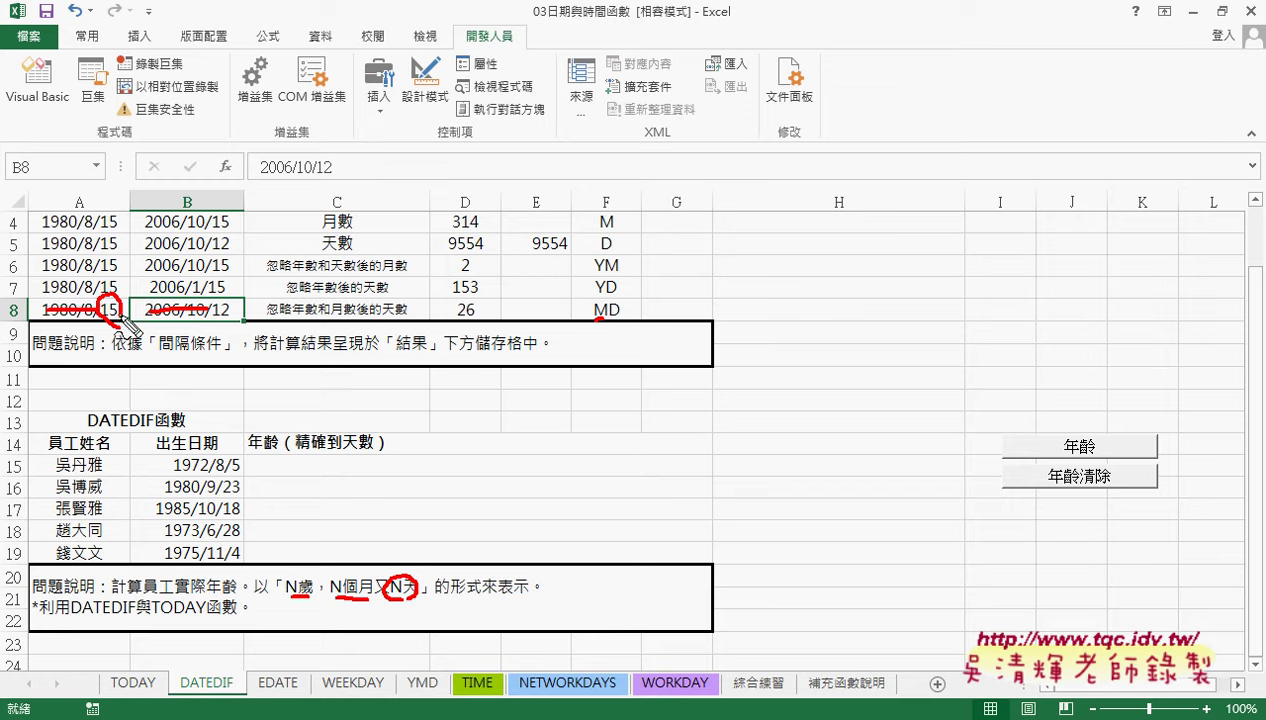
{"action": "left_click_drag", "start_coordinate": [214, 318], "coordinate": [206, 318]}
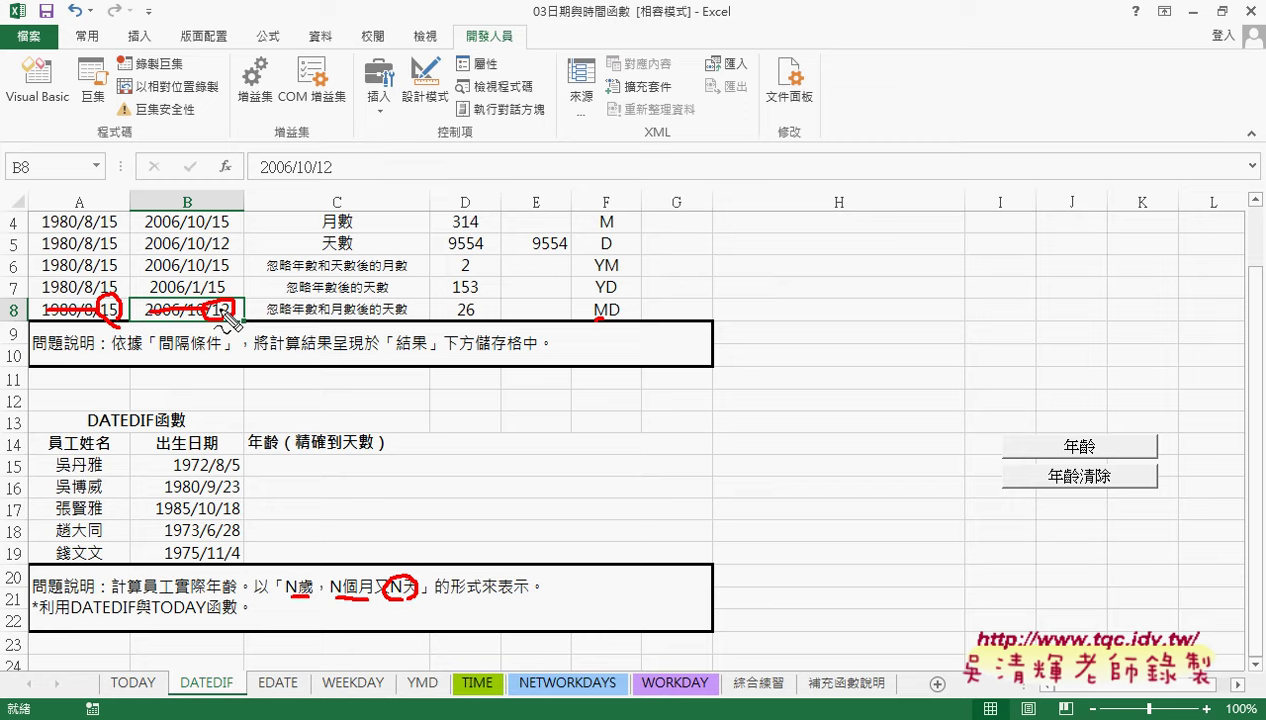
{"action": "key", "text": "Escape"}
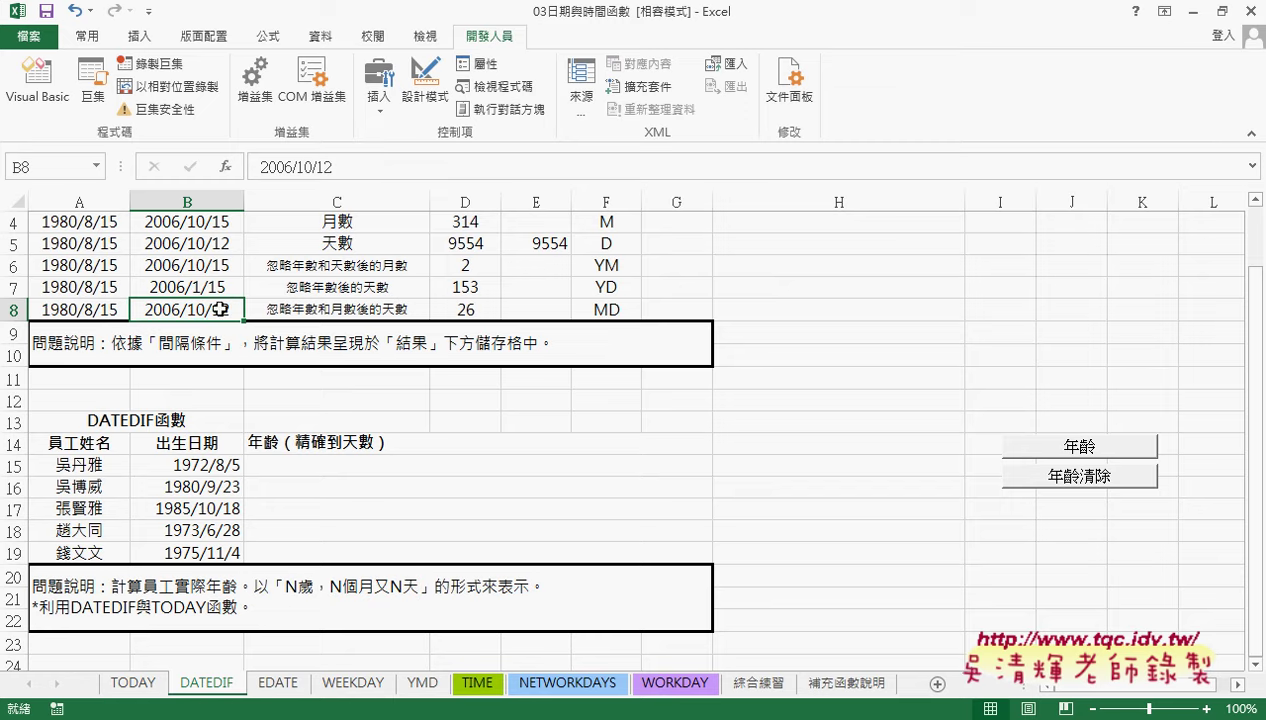
Change D8's interval code to "MD" for leftover days beyond months
{"action": "left_click", "coordinate": [466, 310]}
{"action": "left_click", "coordinate": [393, 167]}
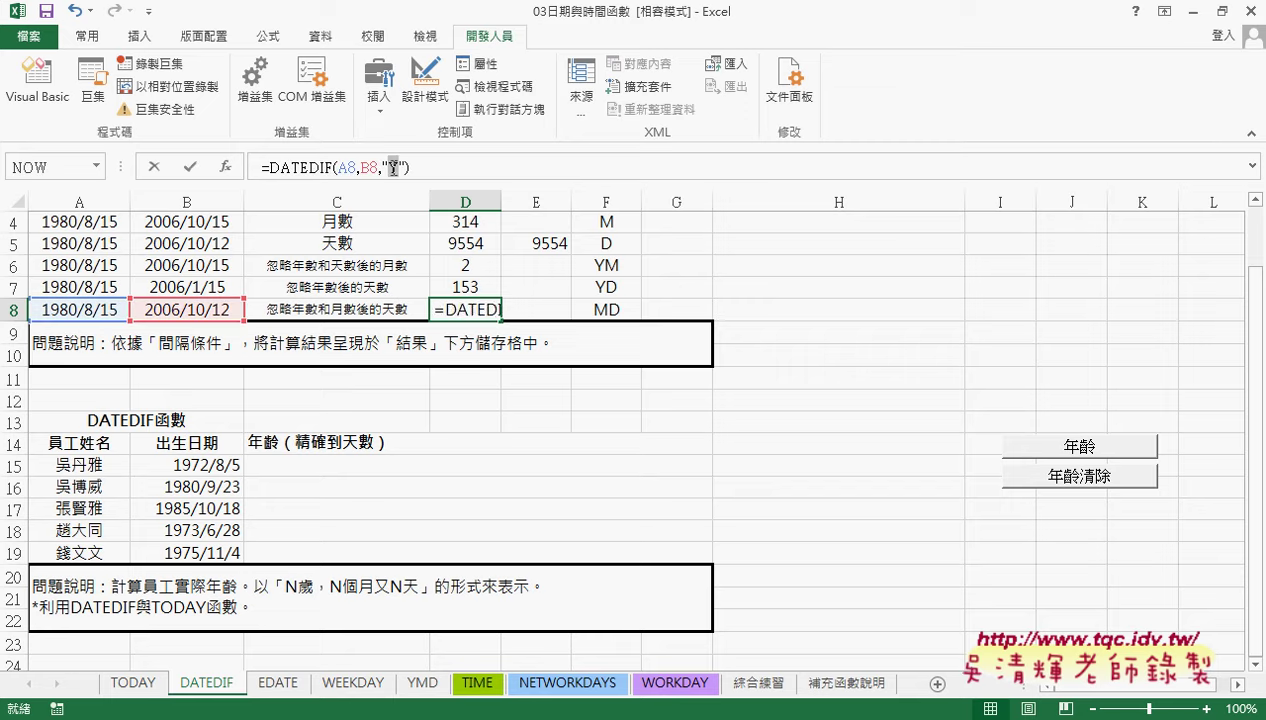
{"action": "type", "text": "M"}
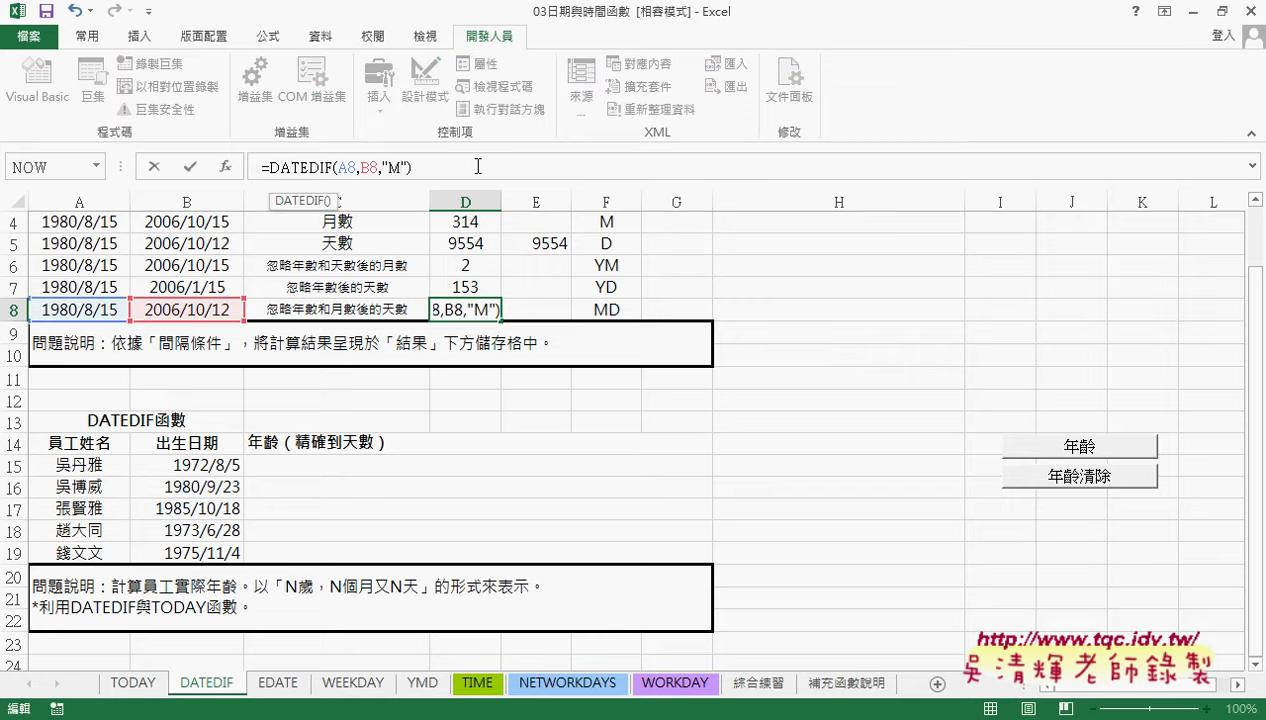
{"action": "type", "text": "D"}
{"action": "left_click", "coordinate": [189, 168]}
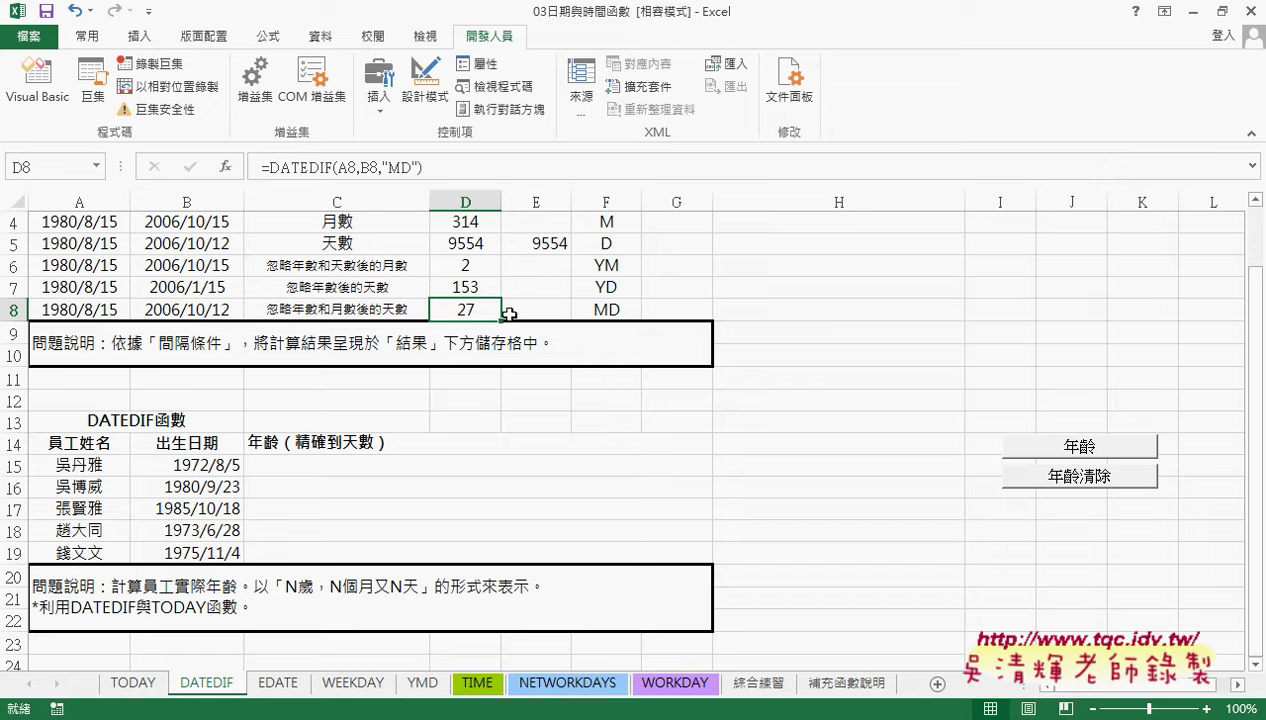
Change B8's end date to 2006/10/19 so D8 shows 4 days
{"action": "double_click", "coordinate": [230, 311]}
{"action": "double_click", "coordinate": [228, 311]}
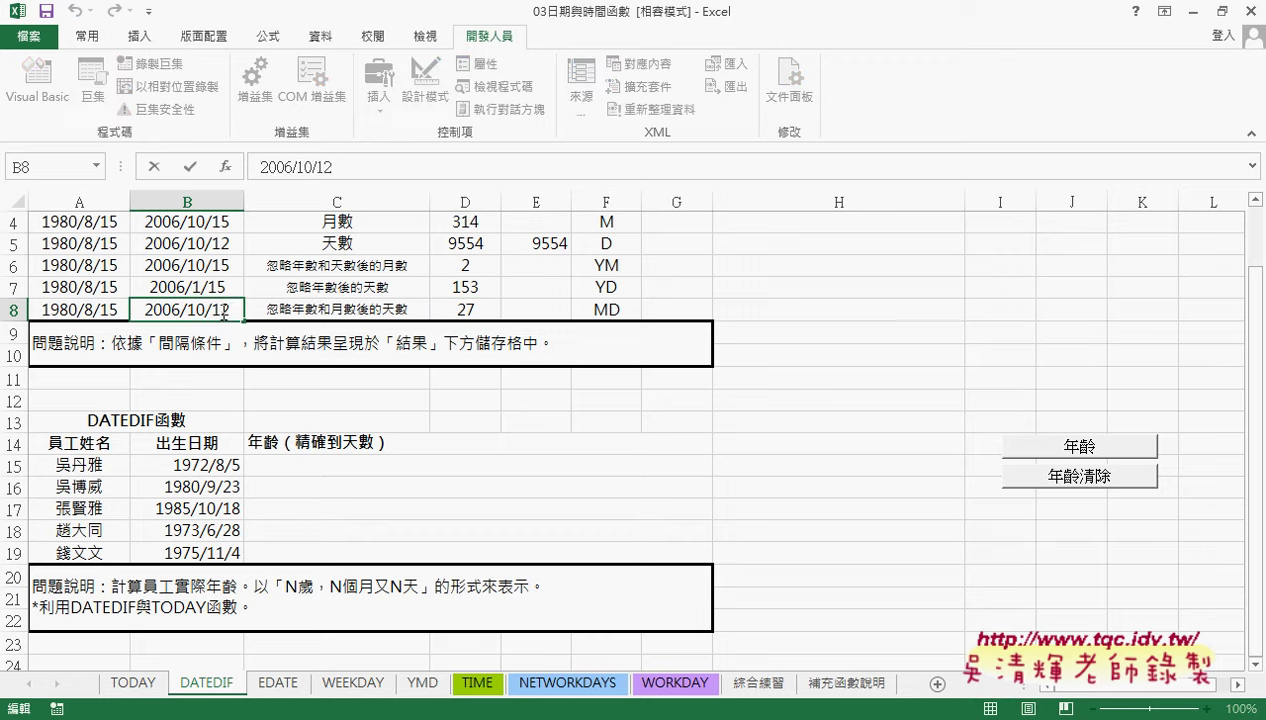
{"action": "type", "text": "19"}
{"action": "key", "text": "ctrl+Return"}
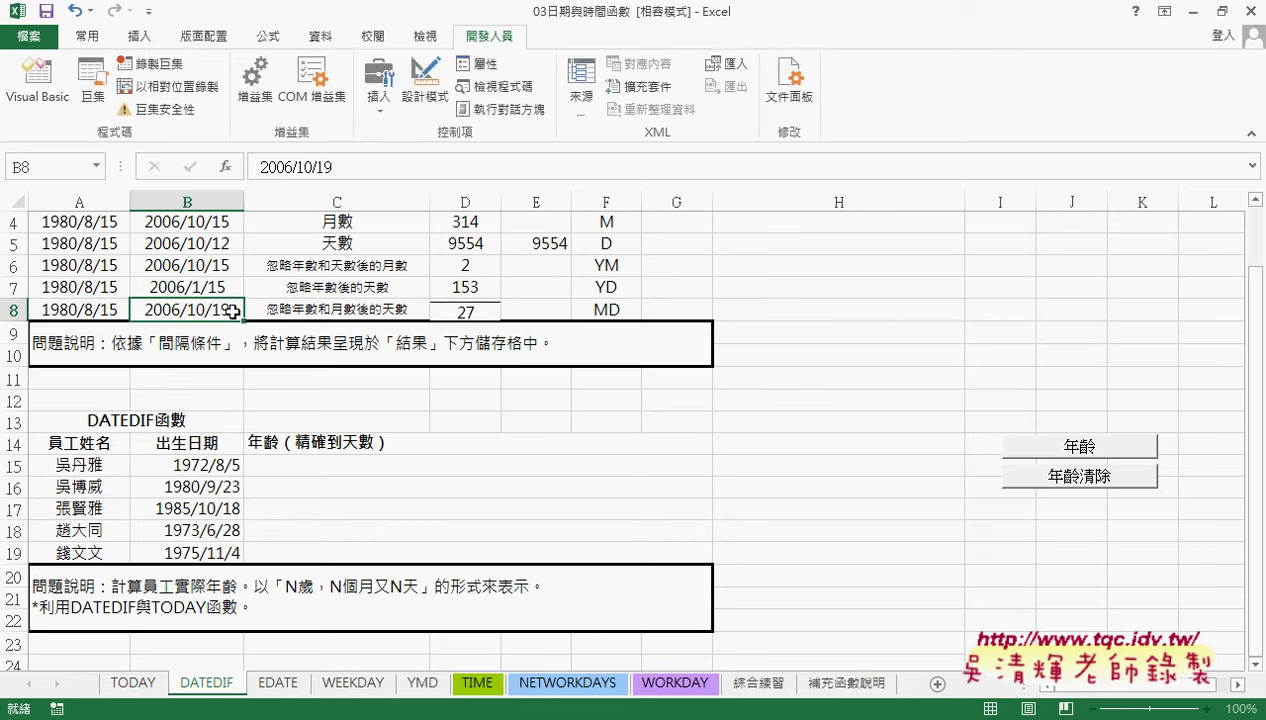
{"action": "key", "text": "Return"}
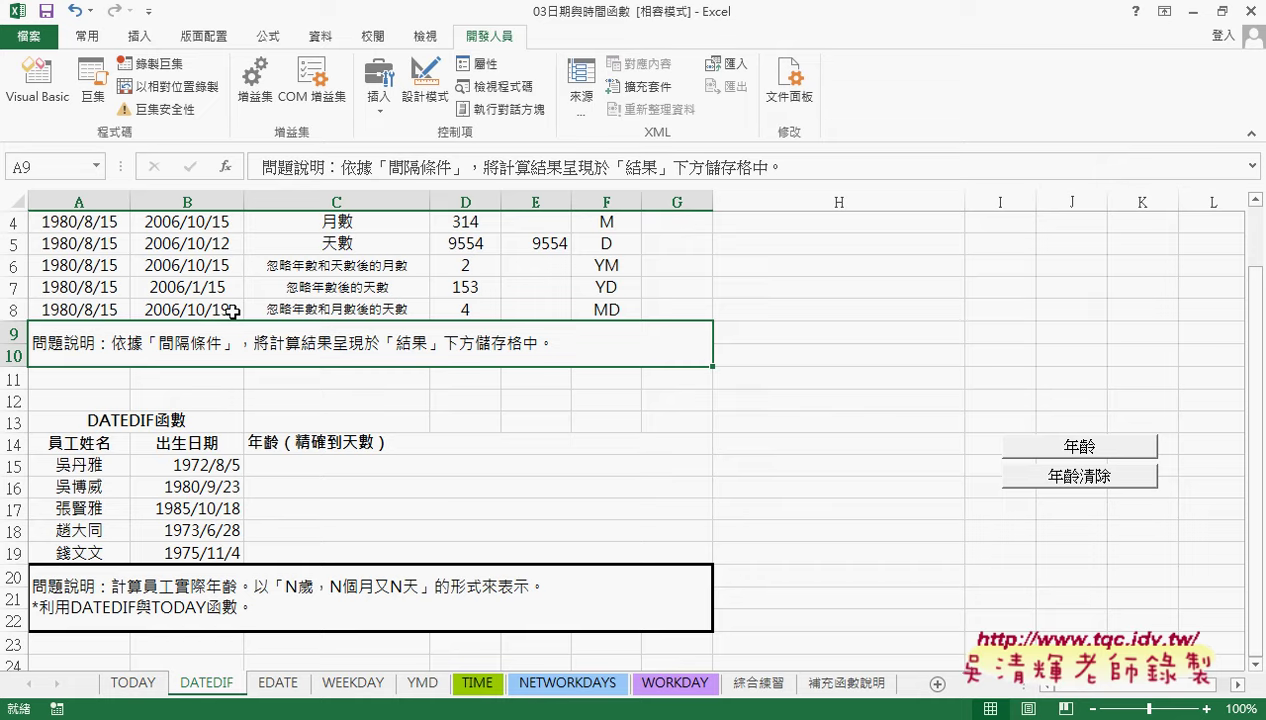
{"action": "scroll", "coordinate": [232, 312], "scroll_direction": "up", "scroll_amount": 1}
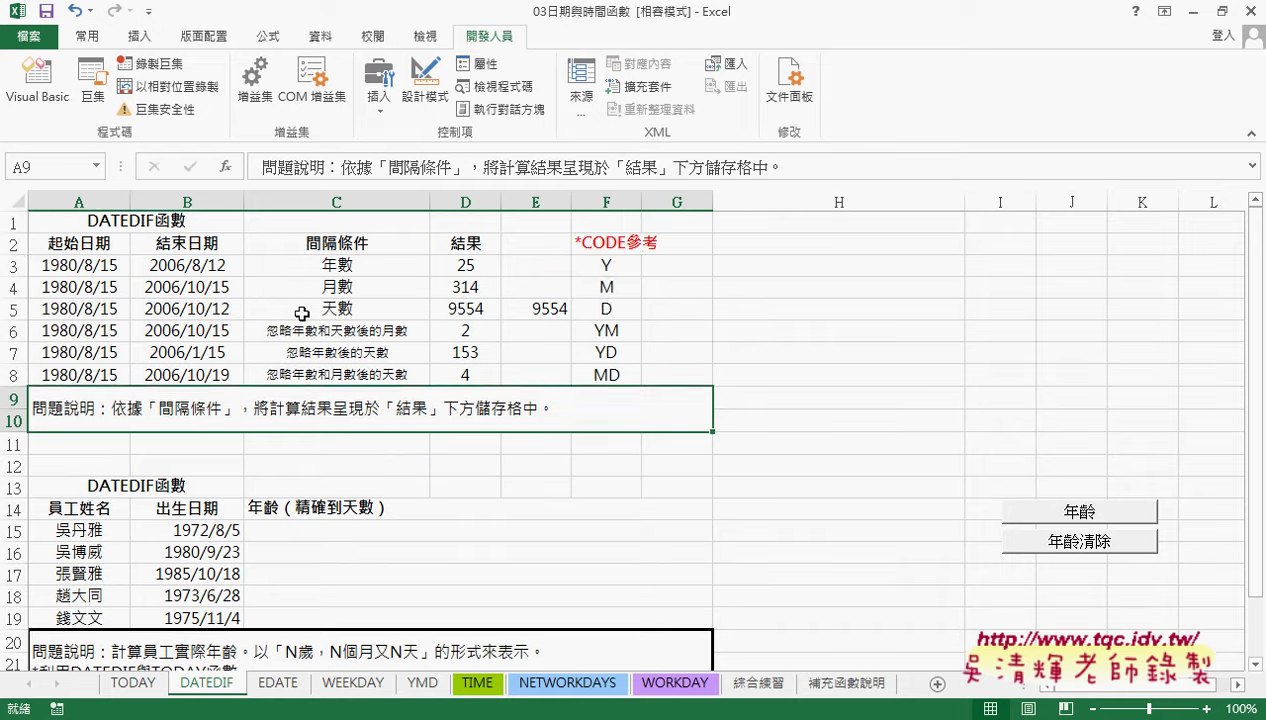
{"action": "left_click_drag", "start_coordinate": [616, 262], "coordinate": [628, 379]}
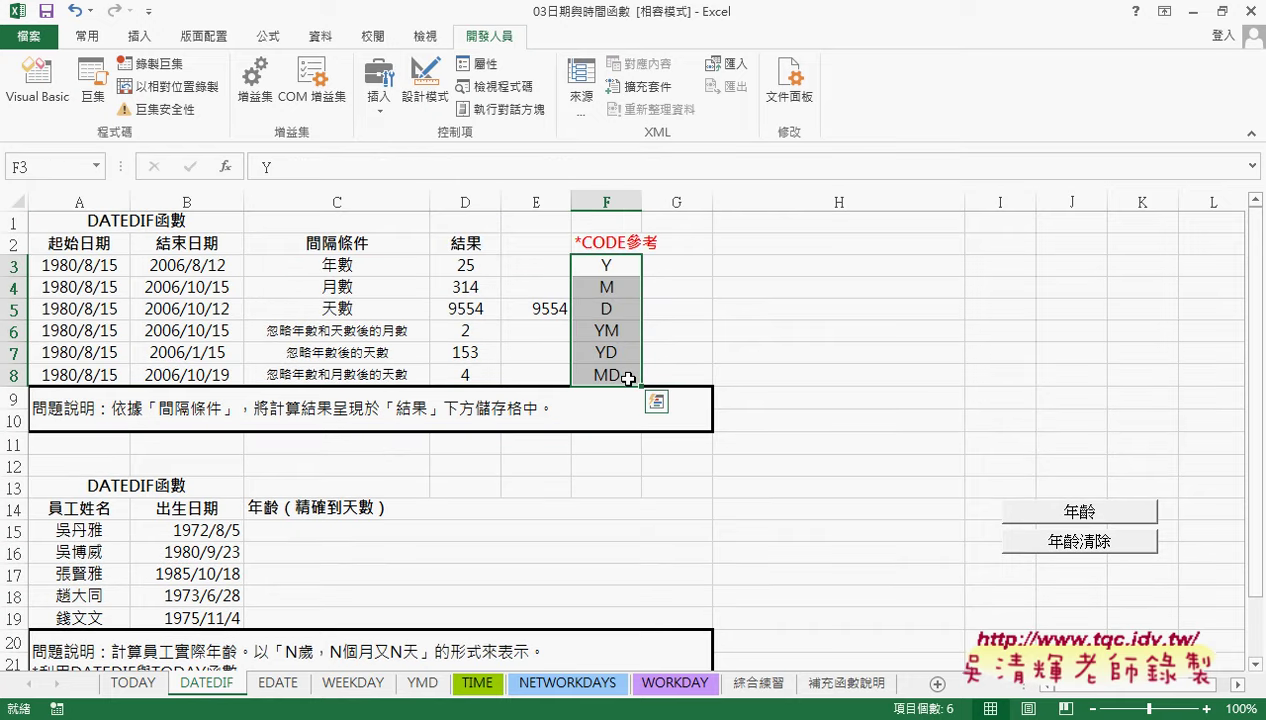
{"action": "scroll", "coordinate": [628, 379], "scroll_direction": "down", "scroll_amount": 1}
{"action": "scroll", "coordinate": [620, 365], "scroll_direction": "down", "scroll_amount": 1}
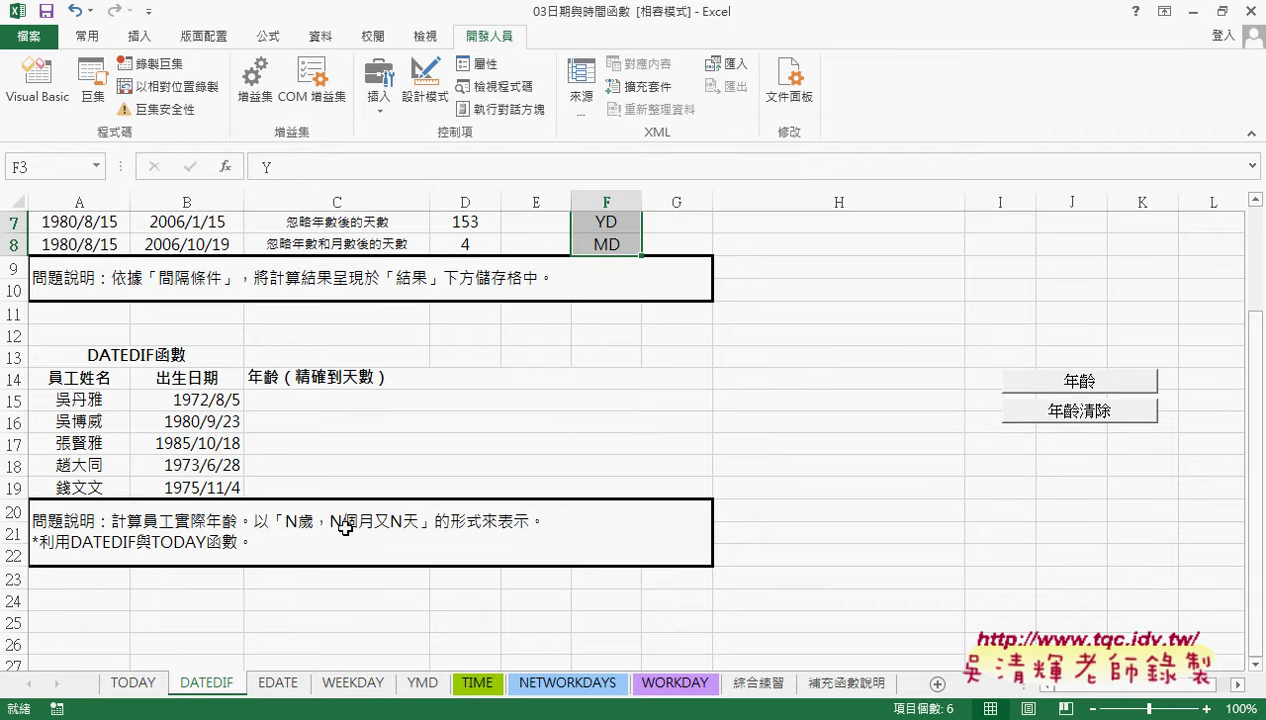
Enter =DATE(B15,TODAY(),"Y") in C15 for the first employee's age
{"action": "left_click", "coordinate": [299, 401]}
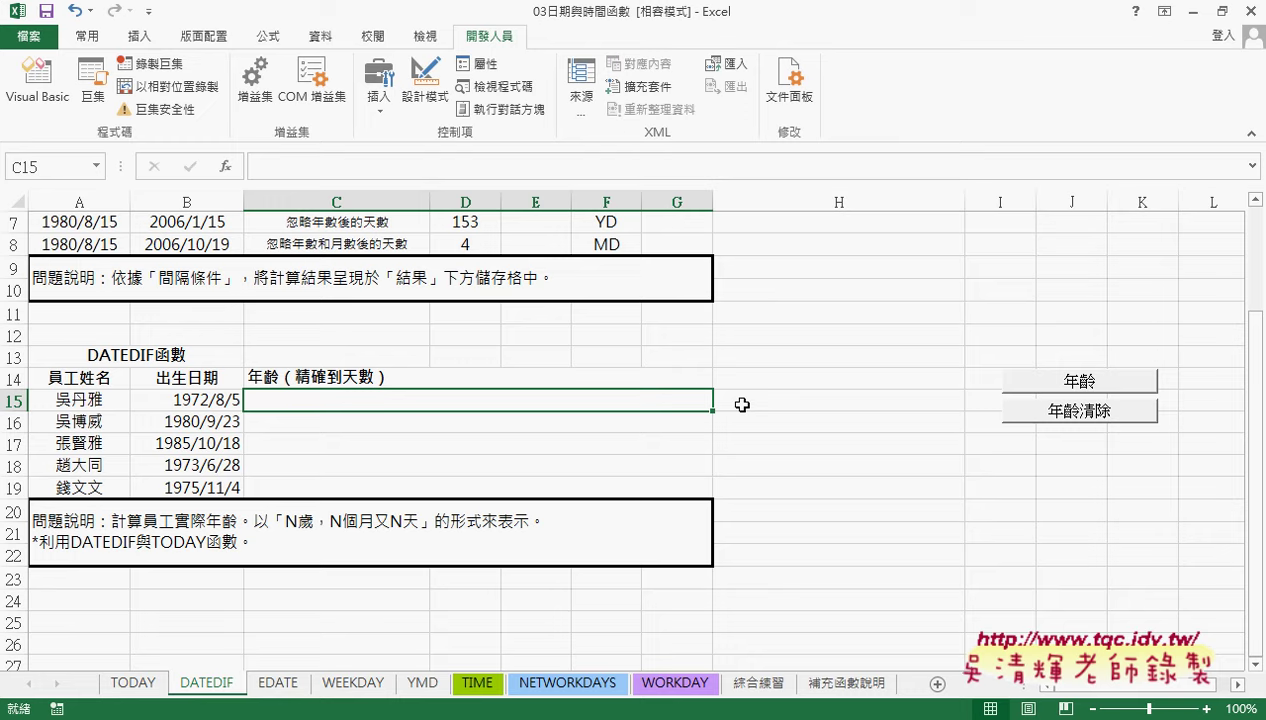
{"action": "type", "text": "="}
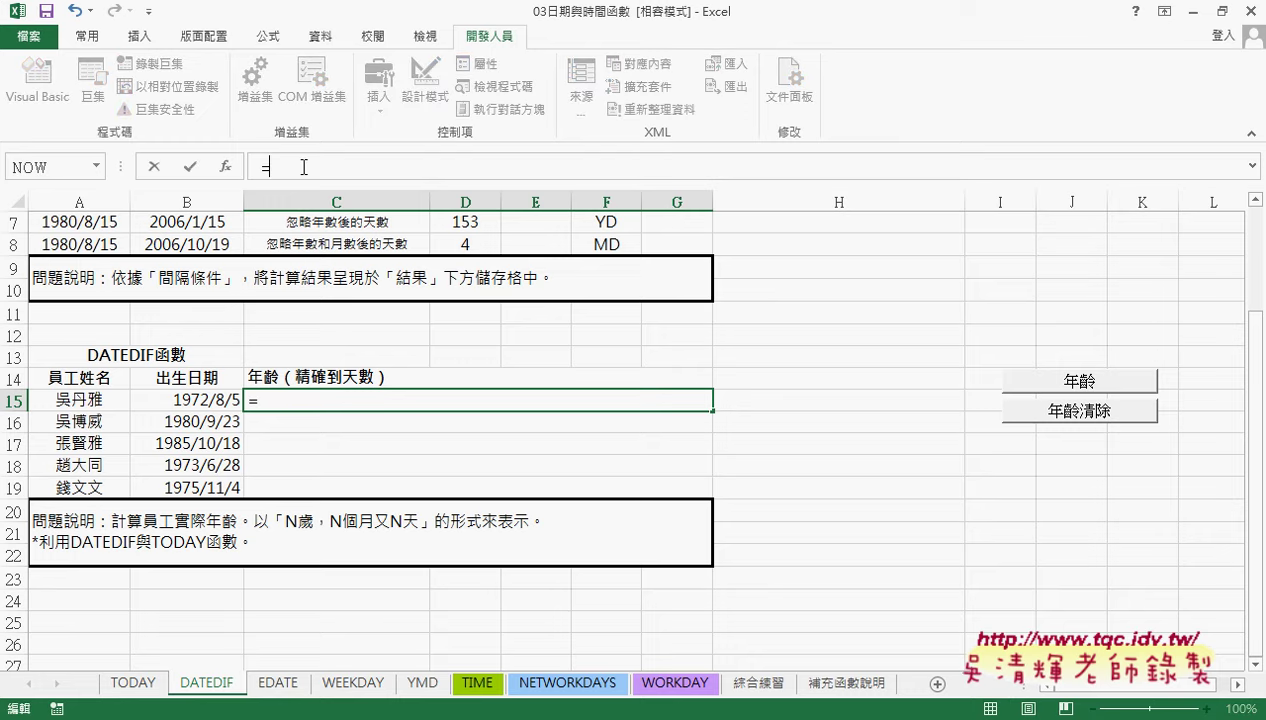
{"action": "type", "text": "dat"}
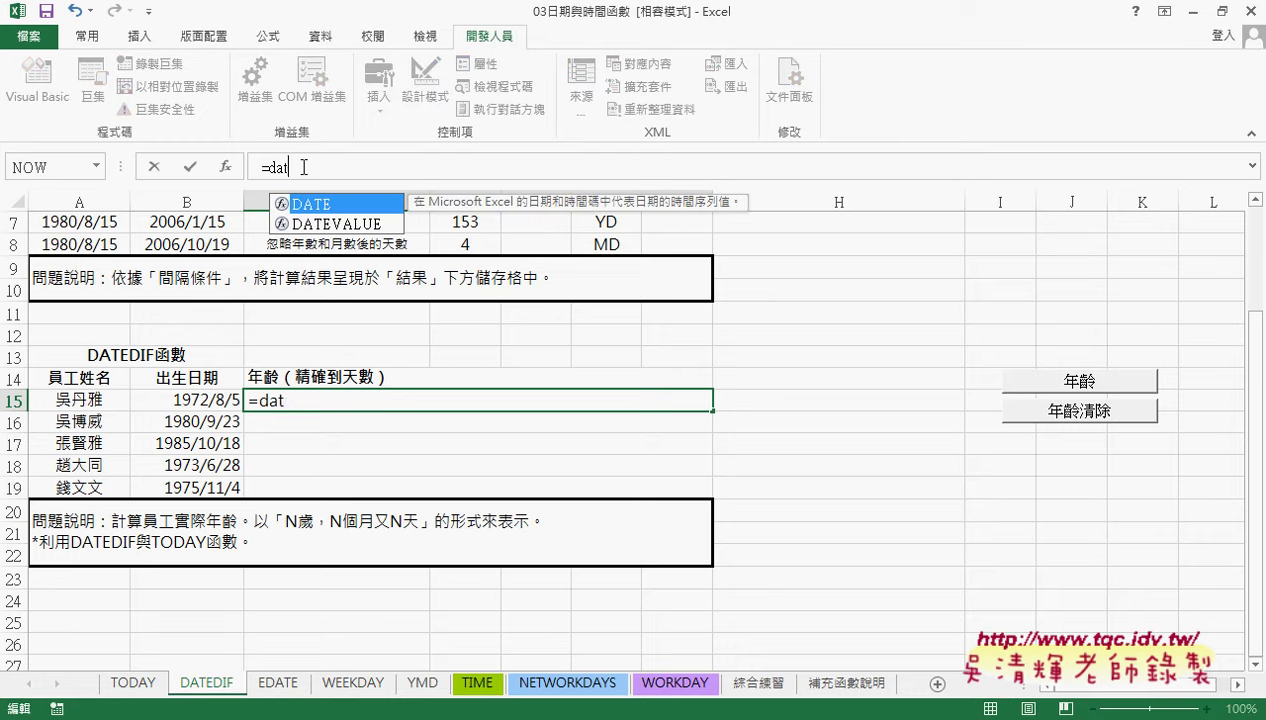
{"action": "type", "text": "e("}
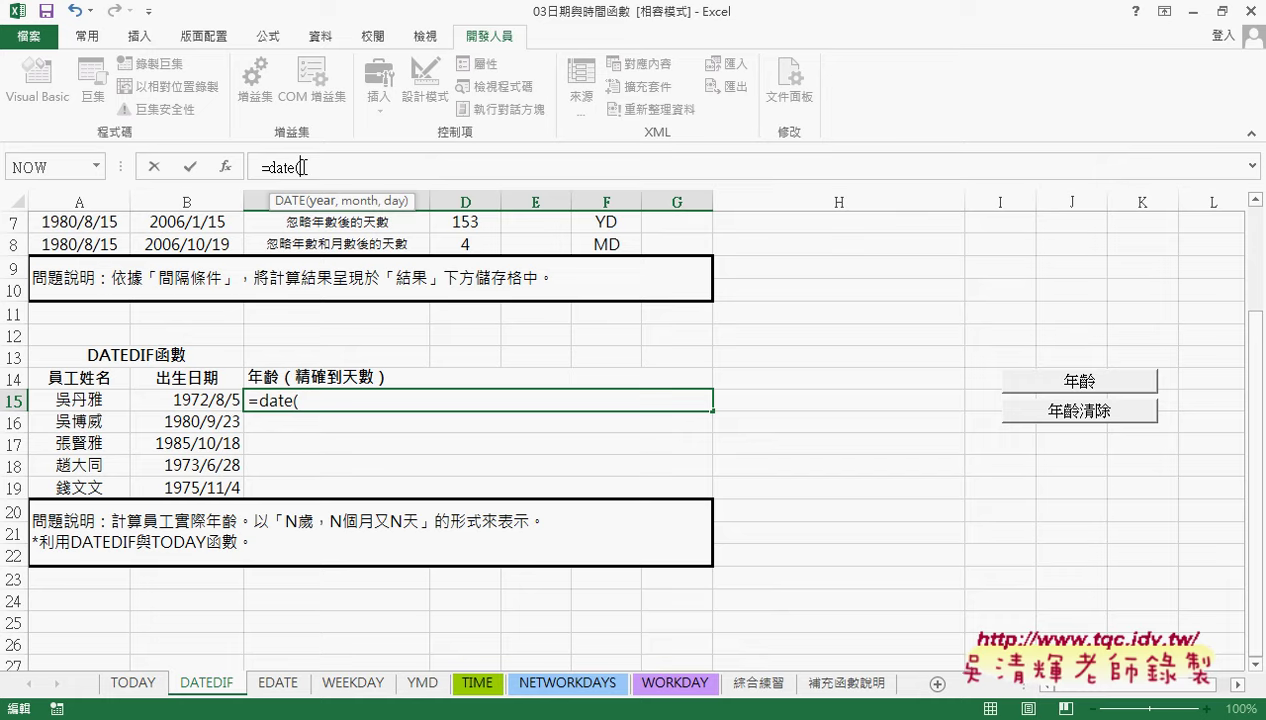
{"action": "left_click", "coordinate": [197, 402]}
{"action": "type", "text": ","}
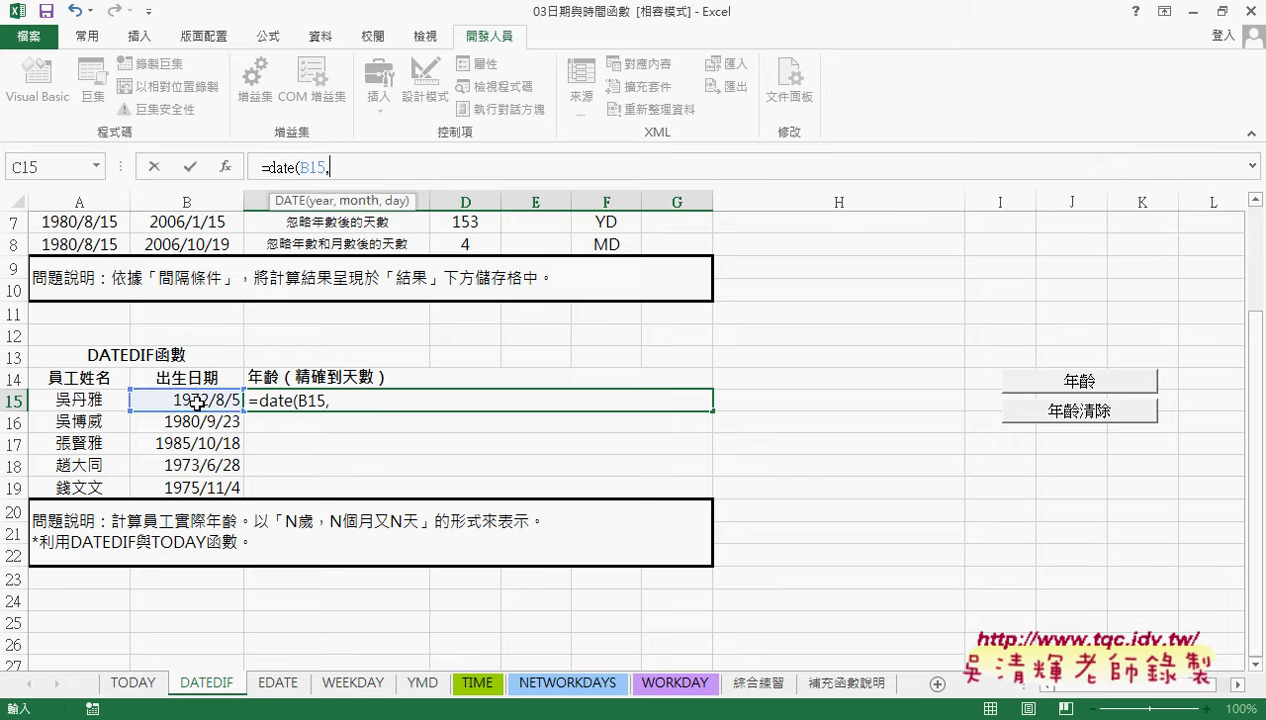
{"action": "type", "text": "to"}
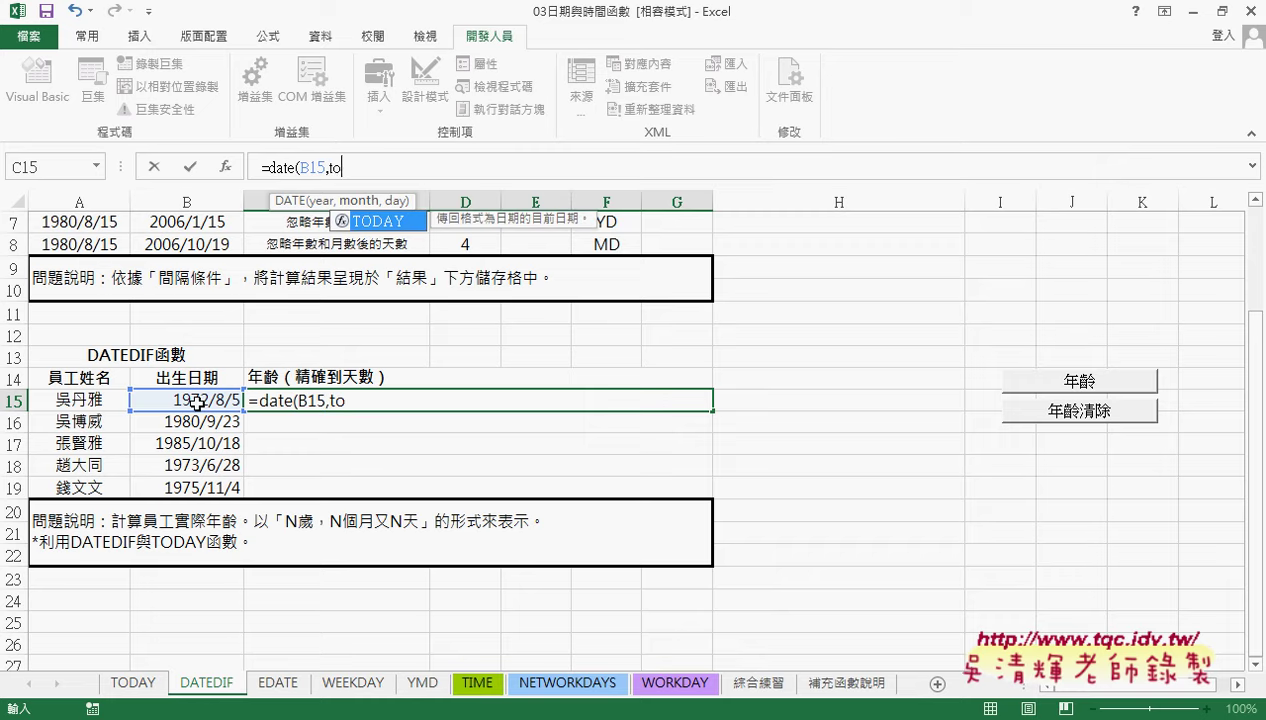
{"action": "type", "text": "day("}
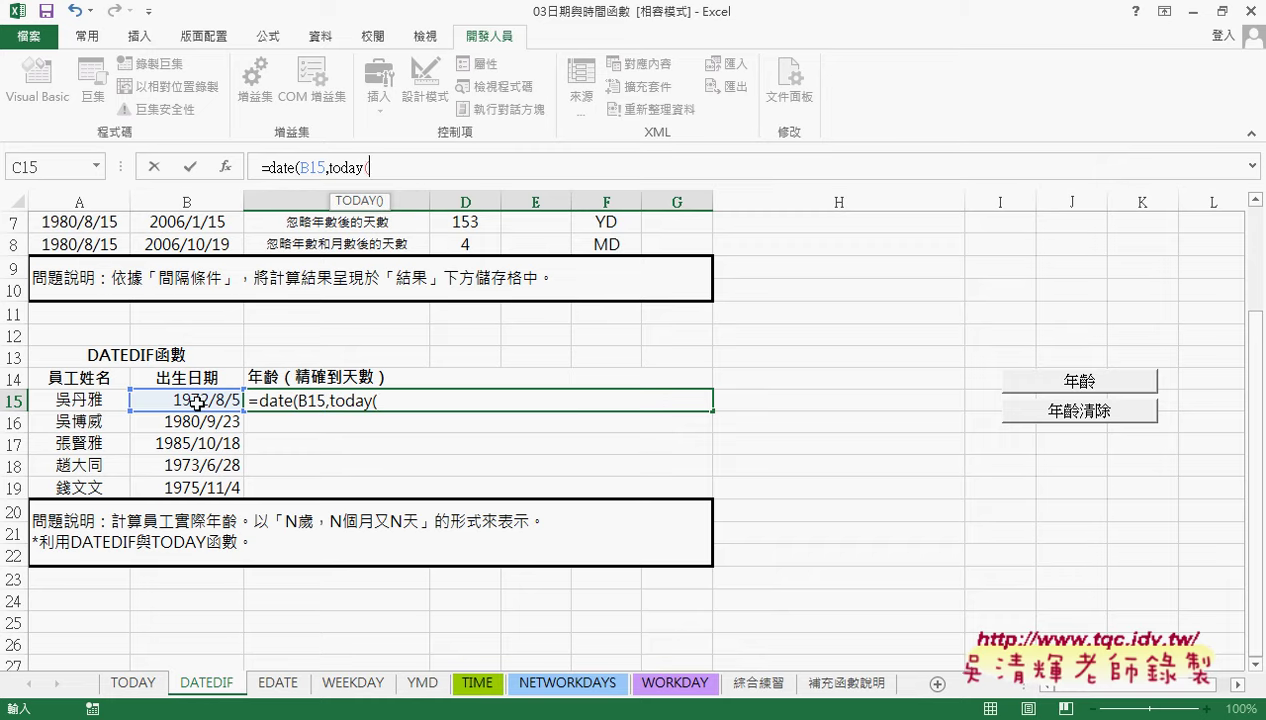
{"action": "type", "text": "),"}
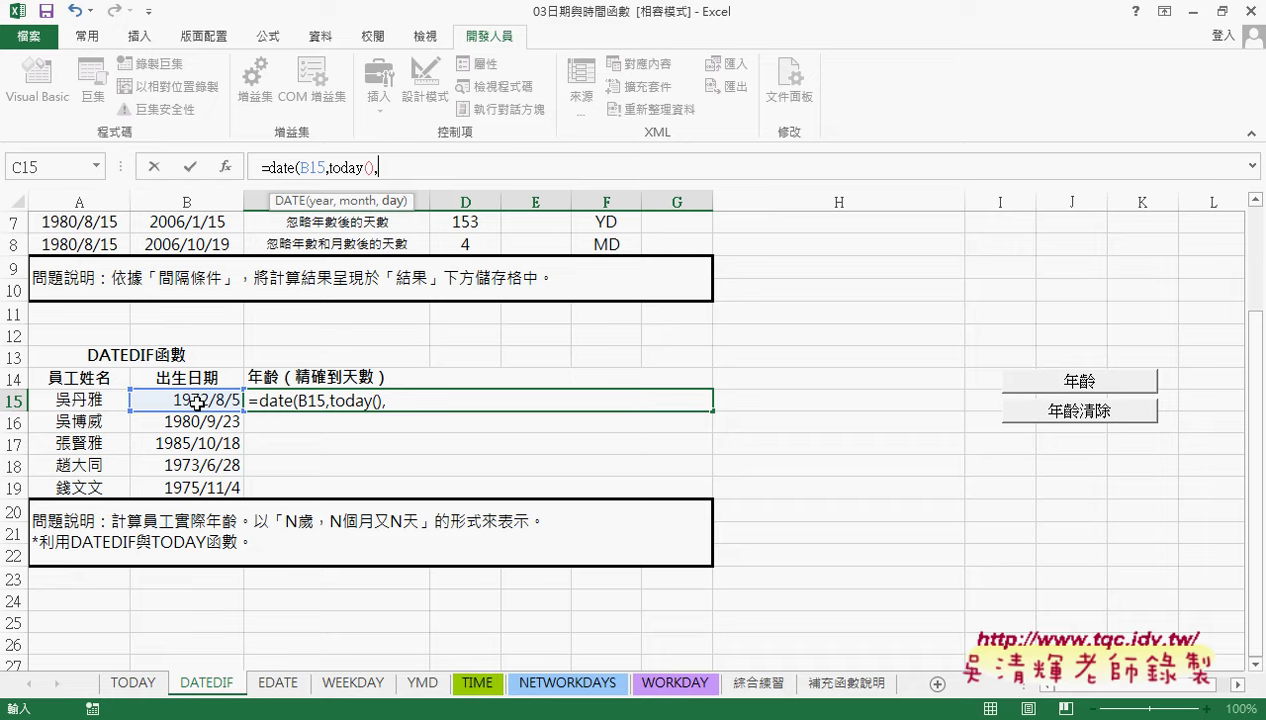
{"action": "type", "text": "\"Y"}
{"action": "type", "text": "\")"}
{"action": "left_click", "coordinate": [191, 167]}
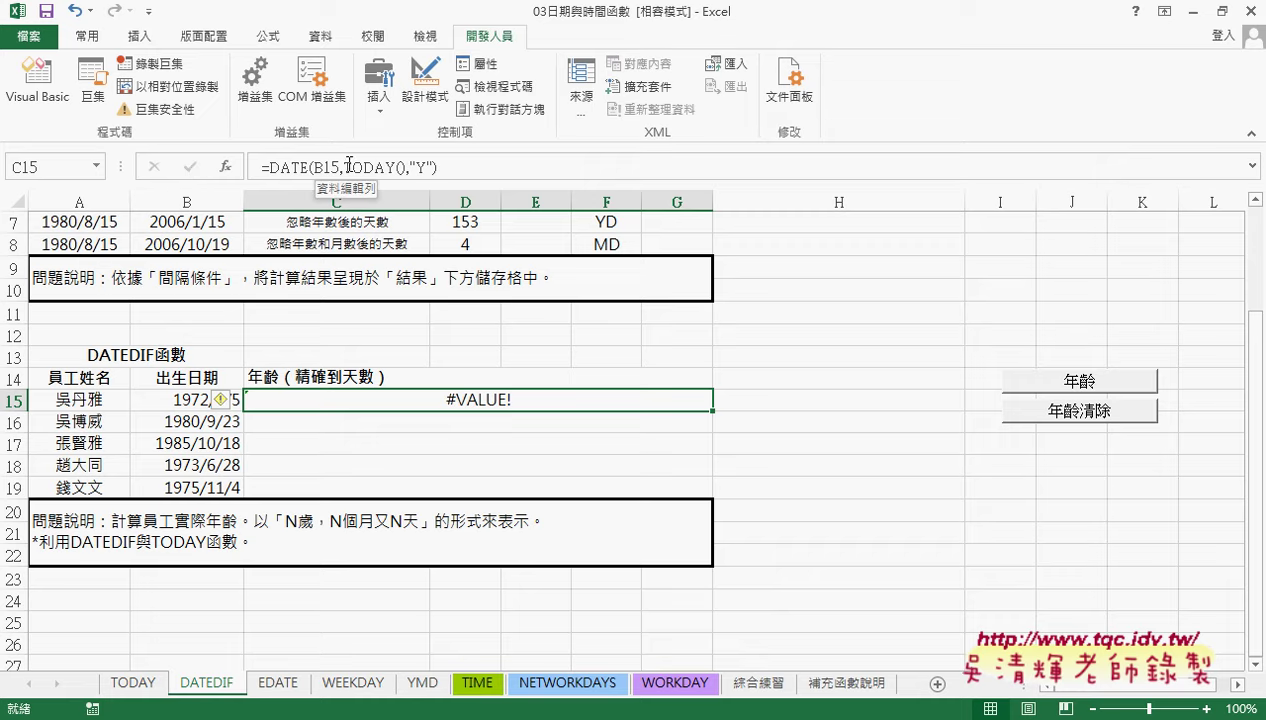
Correct C15's function from DATE to DATEDIF, giving =DATEDIF(B15,TODAY(),"Y")
{"action": "left_click", "coordinate": [307, 167]}
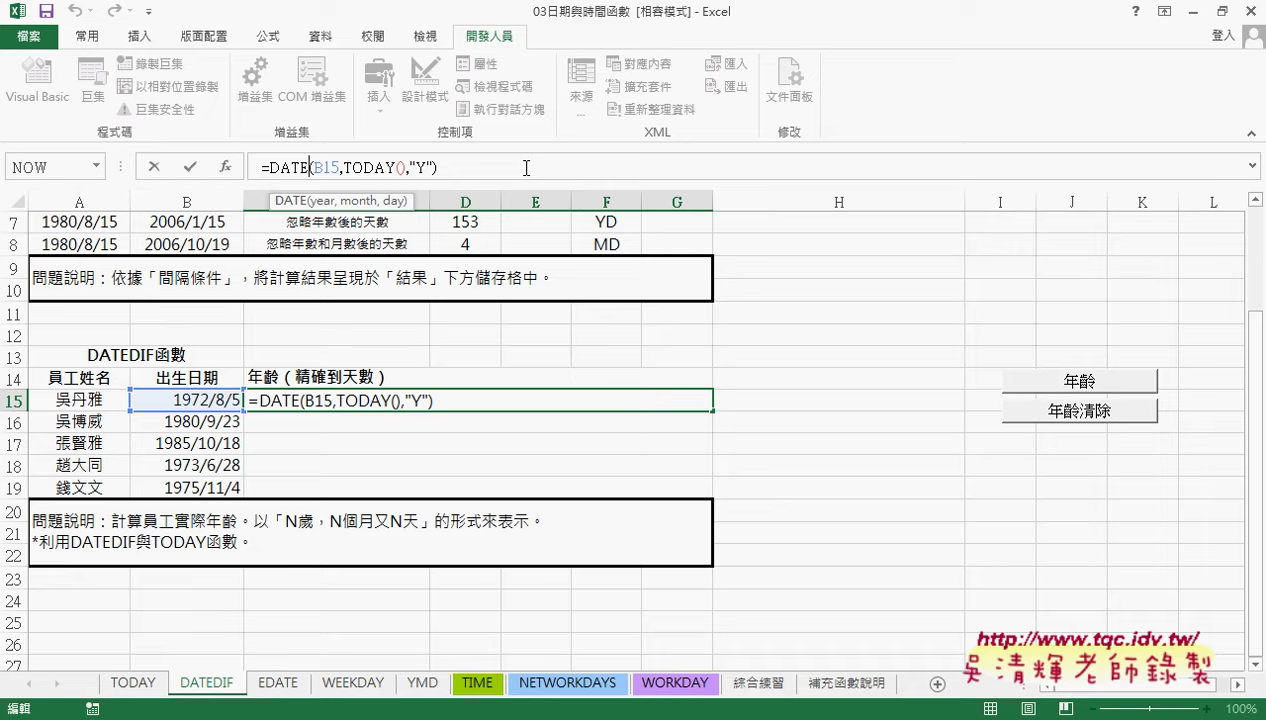
{"action": "type", "text": "dif"}
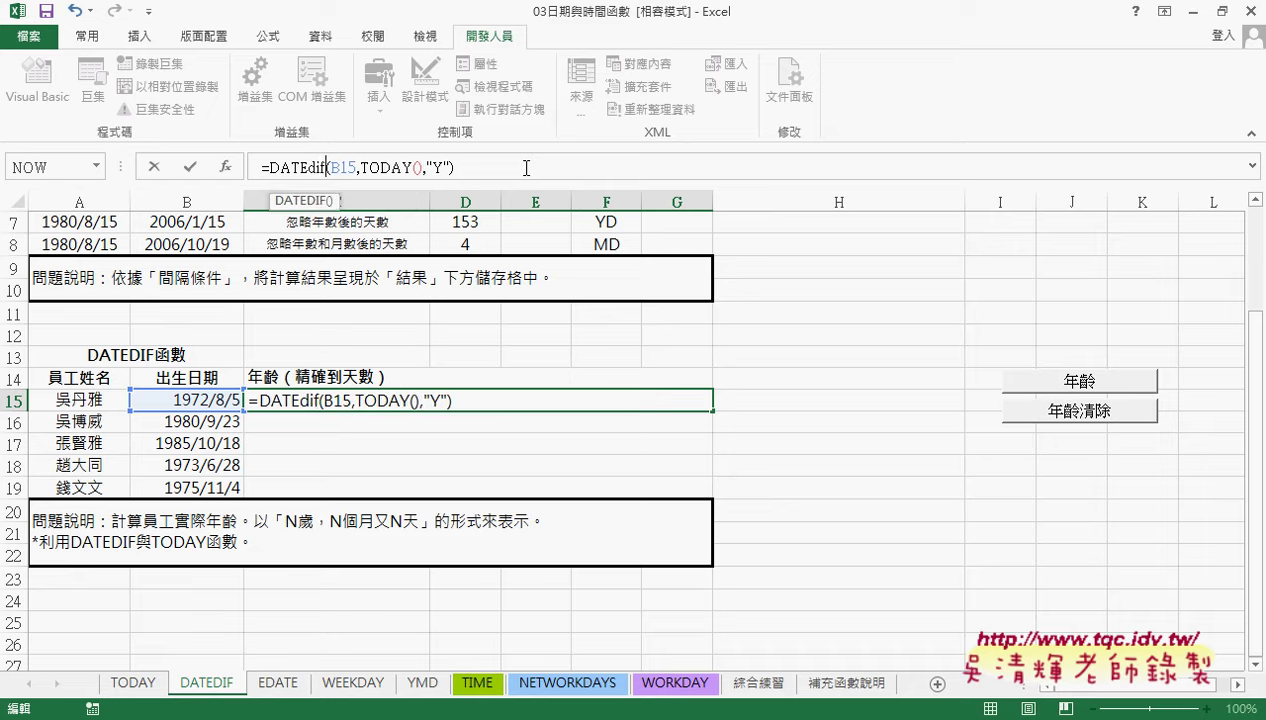
{"action": "left_click", "coordinate": [193, 170]}
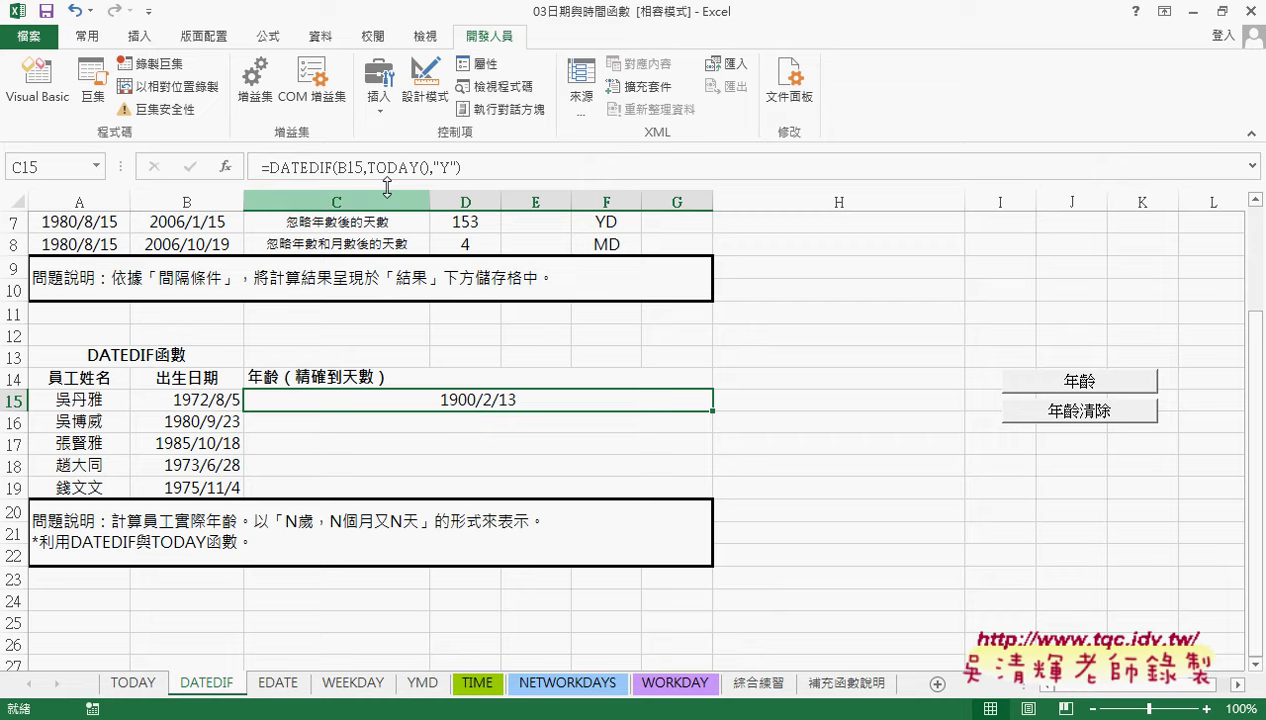
Apply the 通用格式 (General) number format to C15 so it shows 44
{"action": "right_click", "coordinate": [498, 404]}
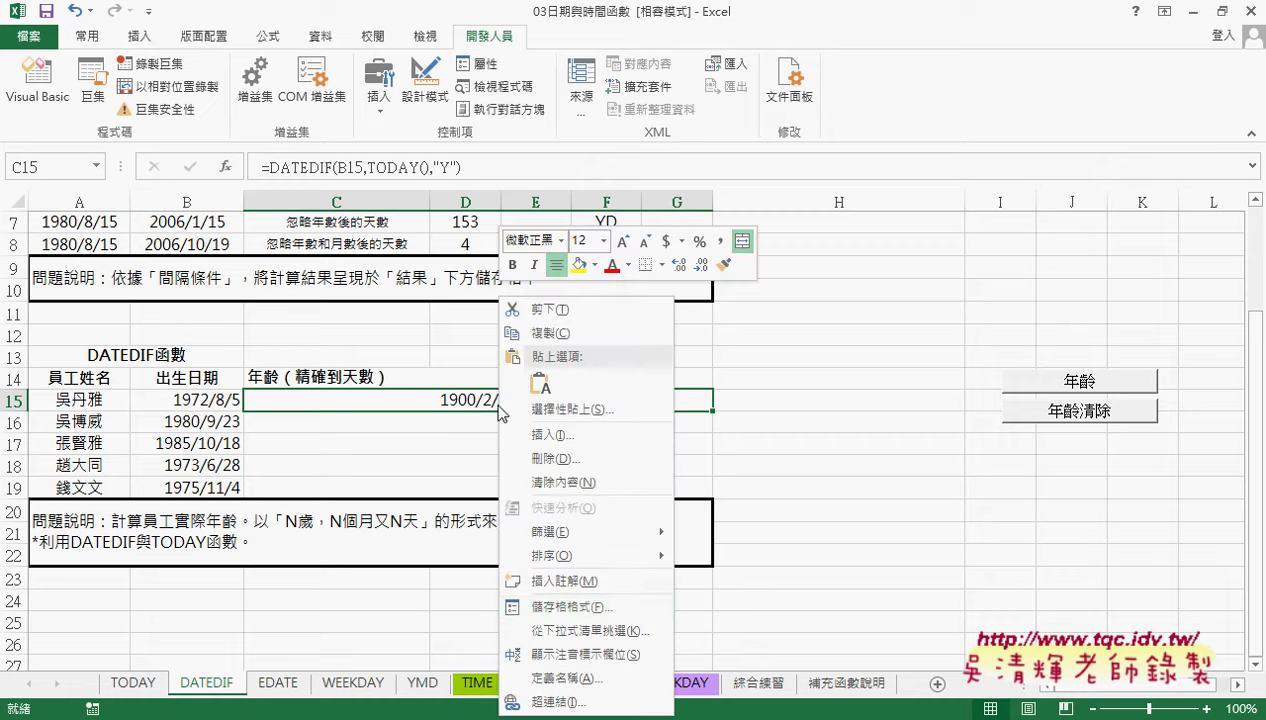
{"action": "left_click", "coordinate": [560, 607]}
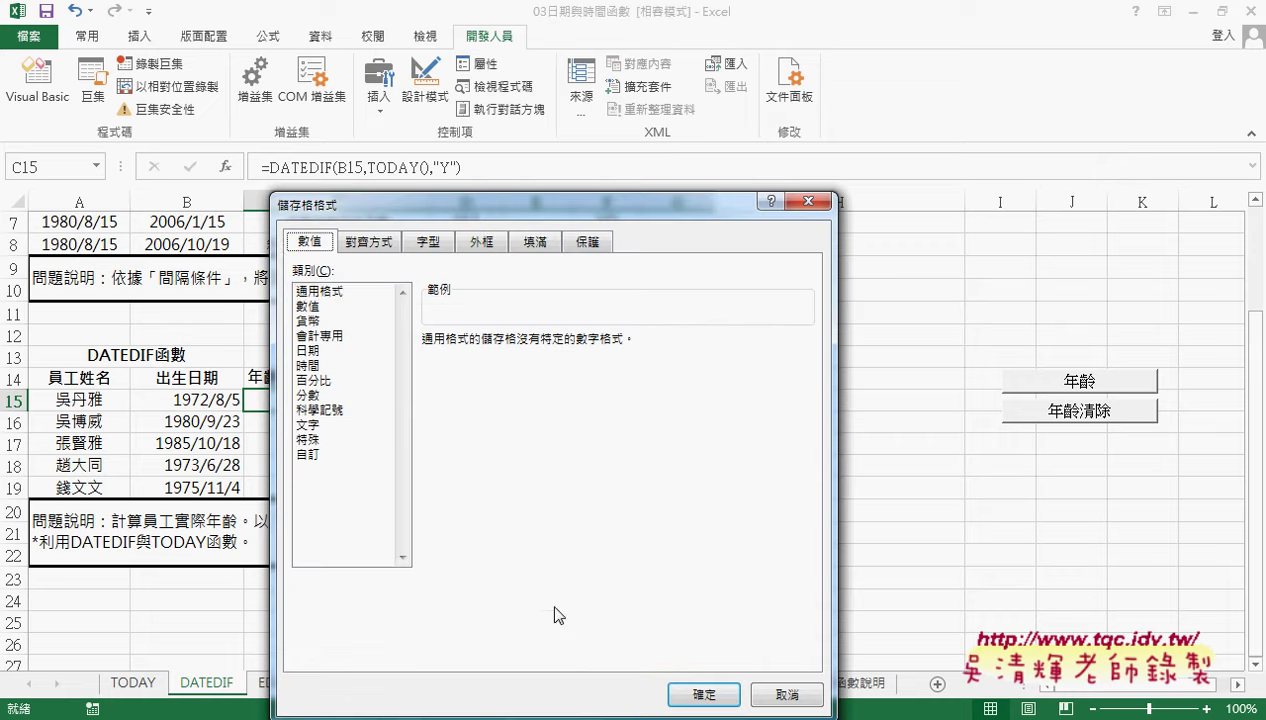
{"action": "left_click", "coordinate": [346, 294]}
{"action": "left_click_drag", "start_coordinate": [479, 210], "coordinate": [789, 77]}
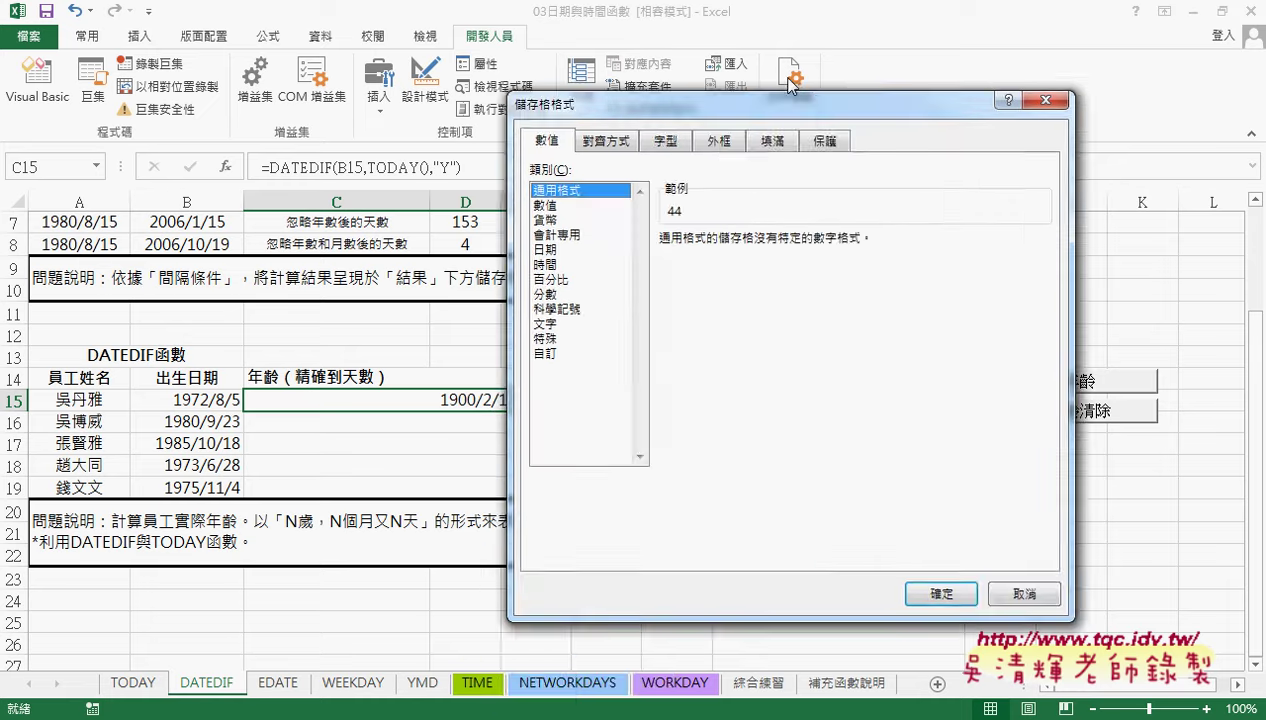
{"action": "left_click", "coordinate": [1027, 565]}
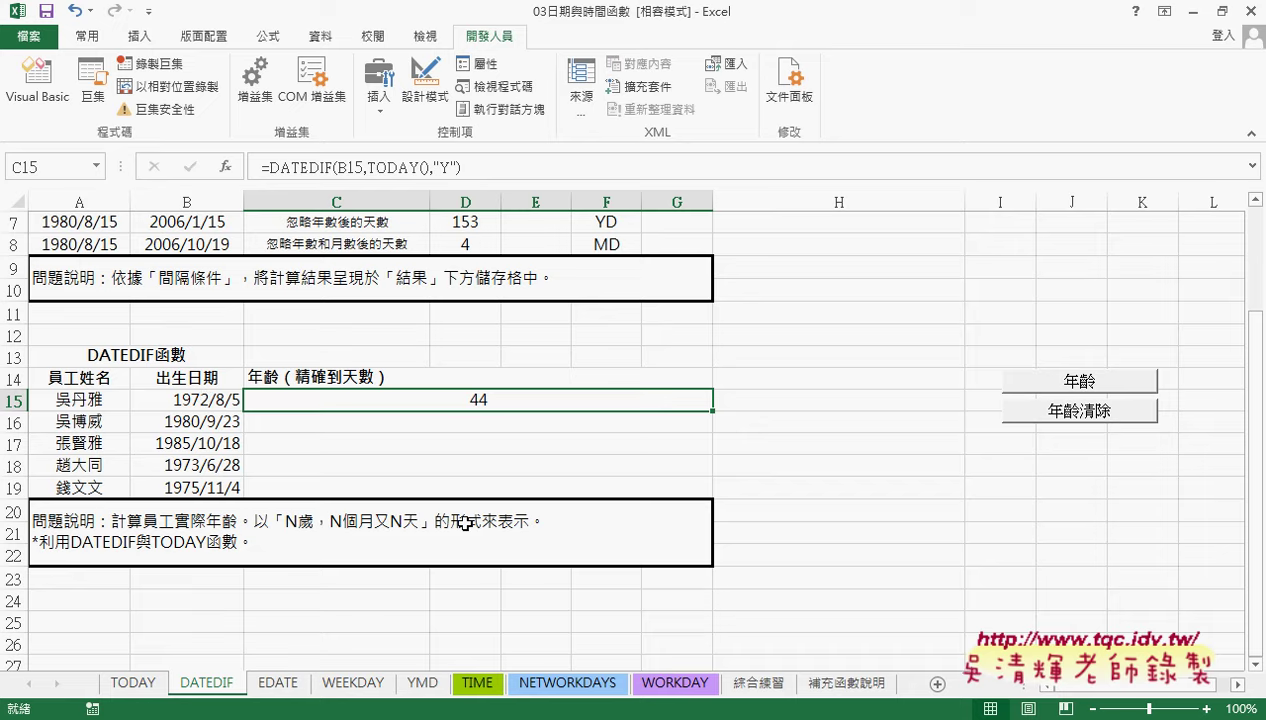
{"action": "double_click", "coordinate": [305, 521]}
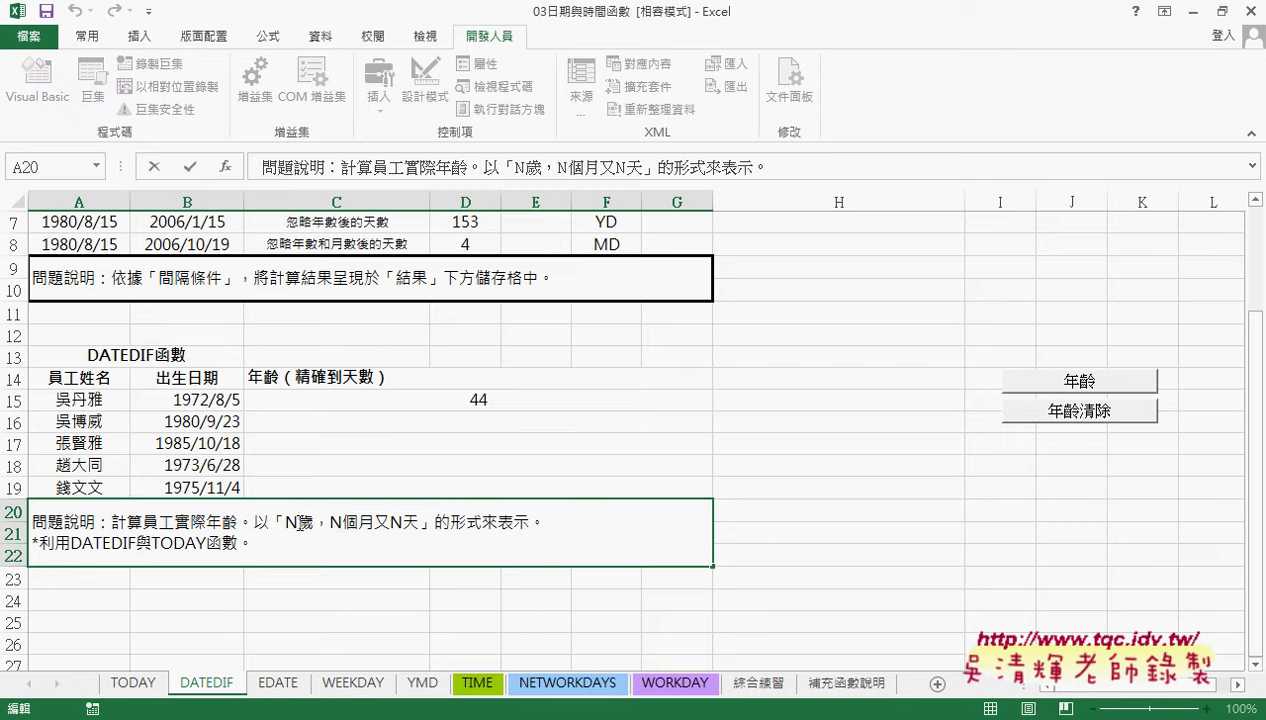
{"action": "left_click_drag", "start_coordinate": [298, 521], "coordinate": [419, 521]}
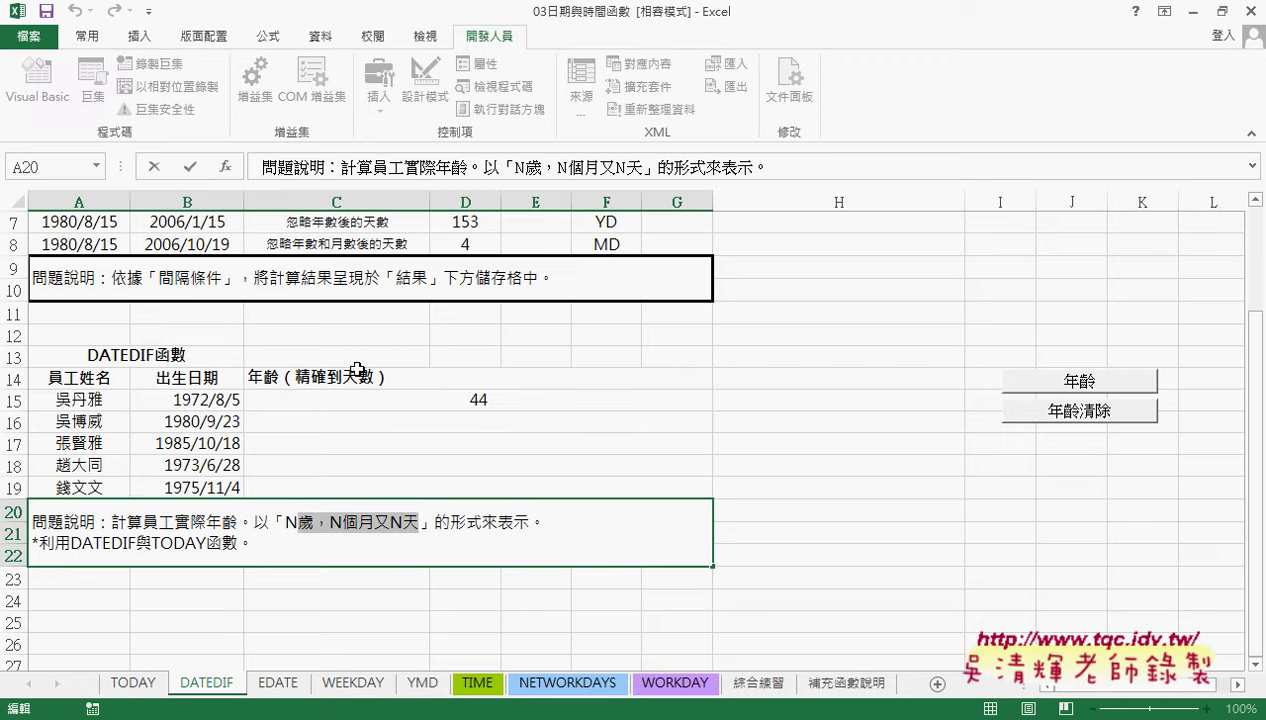
Append &"歲，N個月又N天" to C15's DATEDIF years formula so it shows 44歲，N個月又N天
{"action": "key", "text": "Escape"}
{"action": "left_click", "coordinate": [480, 398]}
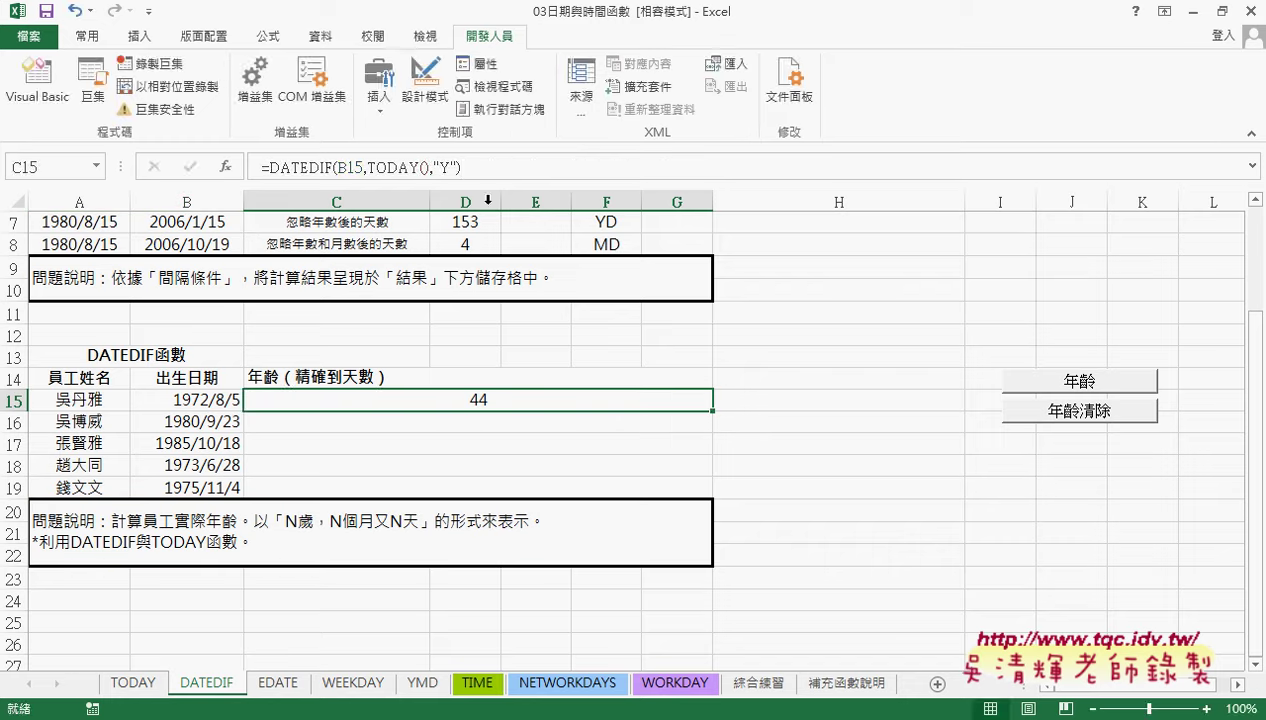
{"action": "left_click", "coordinate": [623, 172]}
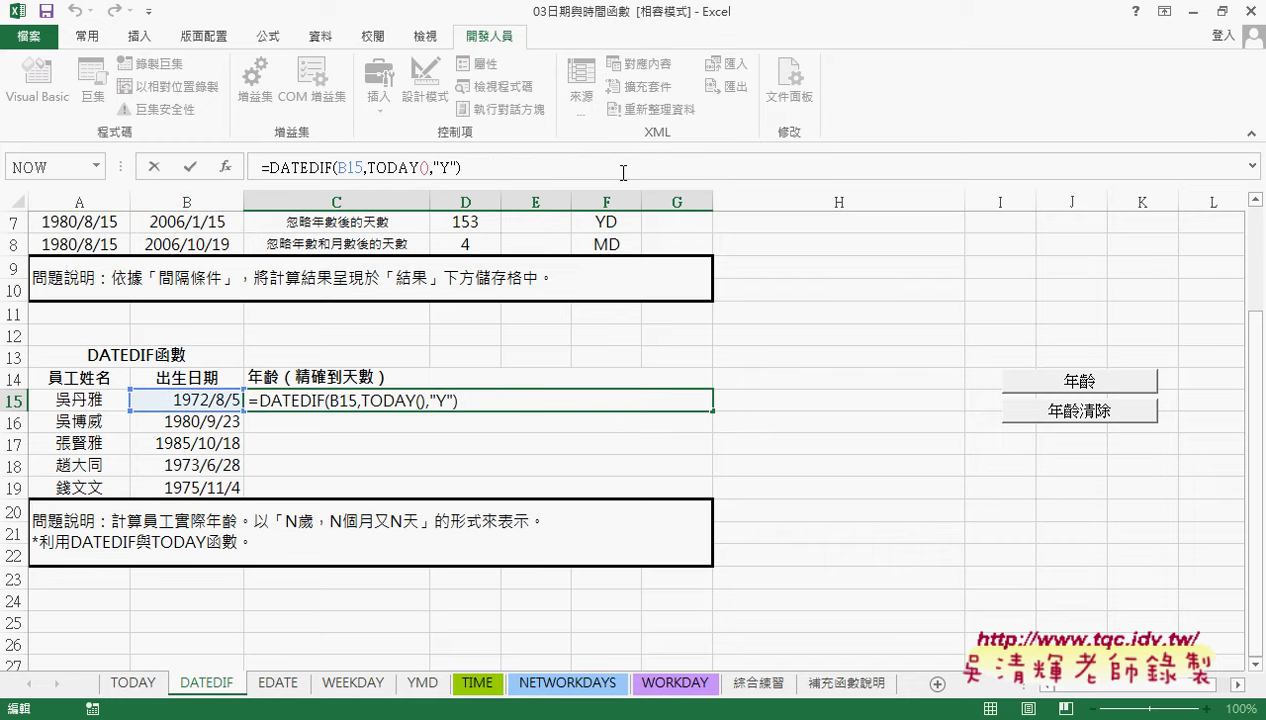
{"action": "type", "text": "&"}
{"action": "type", "text": "\""}
{"action": "type", "text": "歲，N個月又N天"}
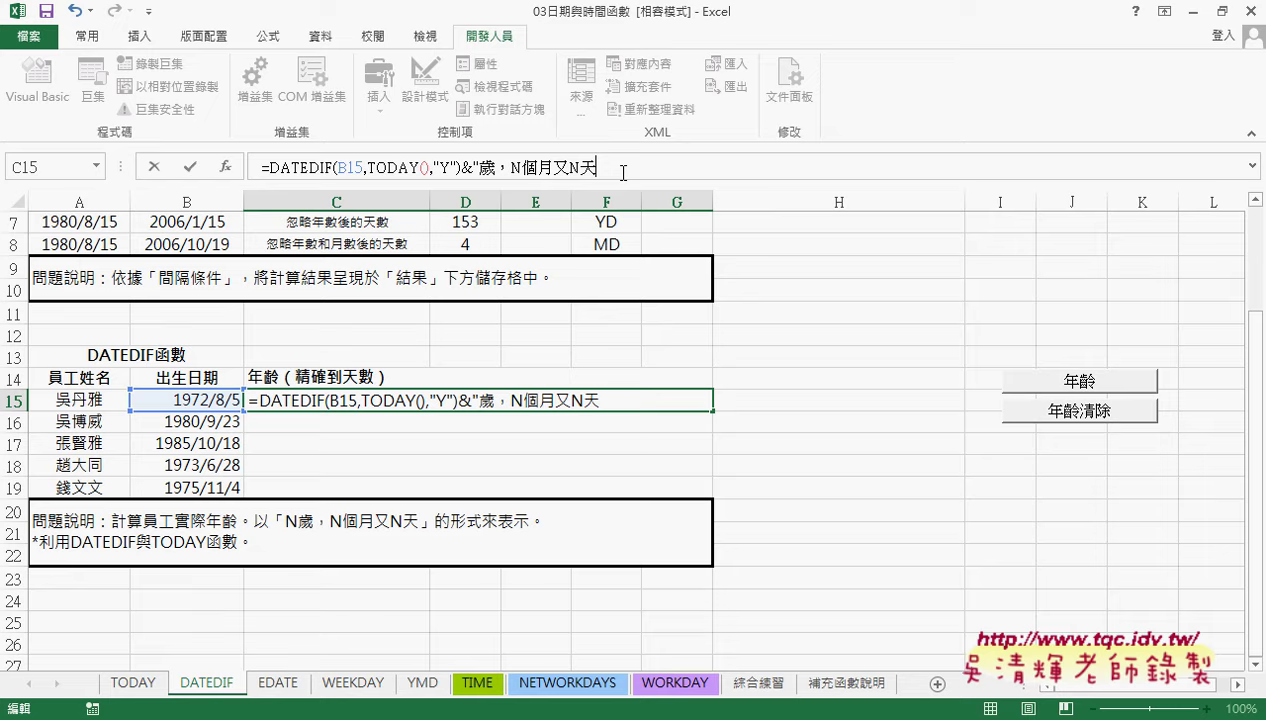
{"action": "type", "text": "\""}
{"action": "left_click_drag", "start_coordinate": [474, 166], "coordinate": [602, 166]}
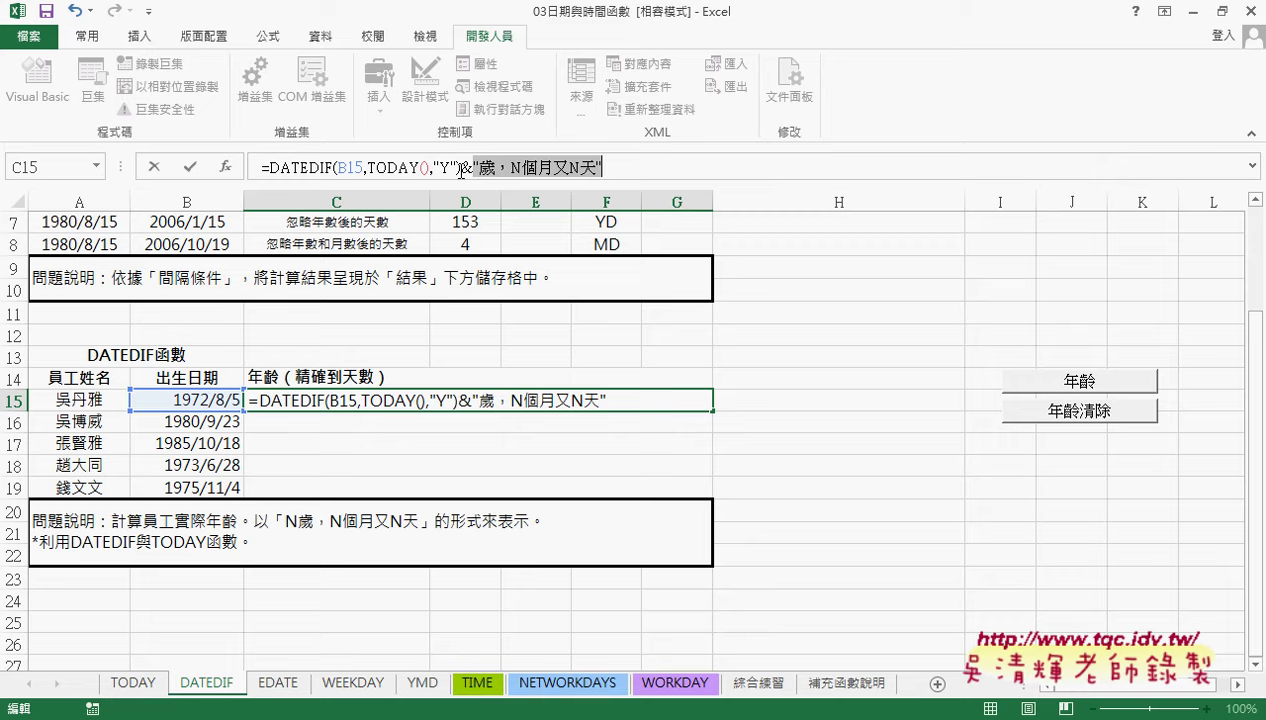
{"action": "left_click", "coordinate": [470, 166]}
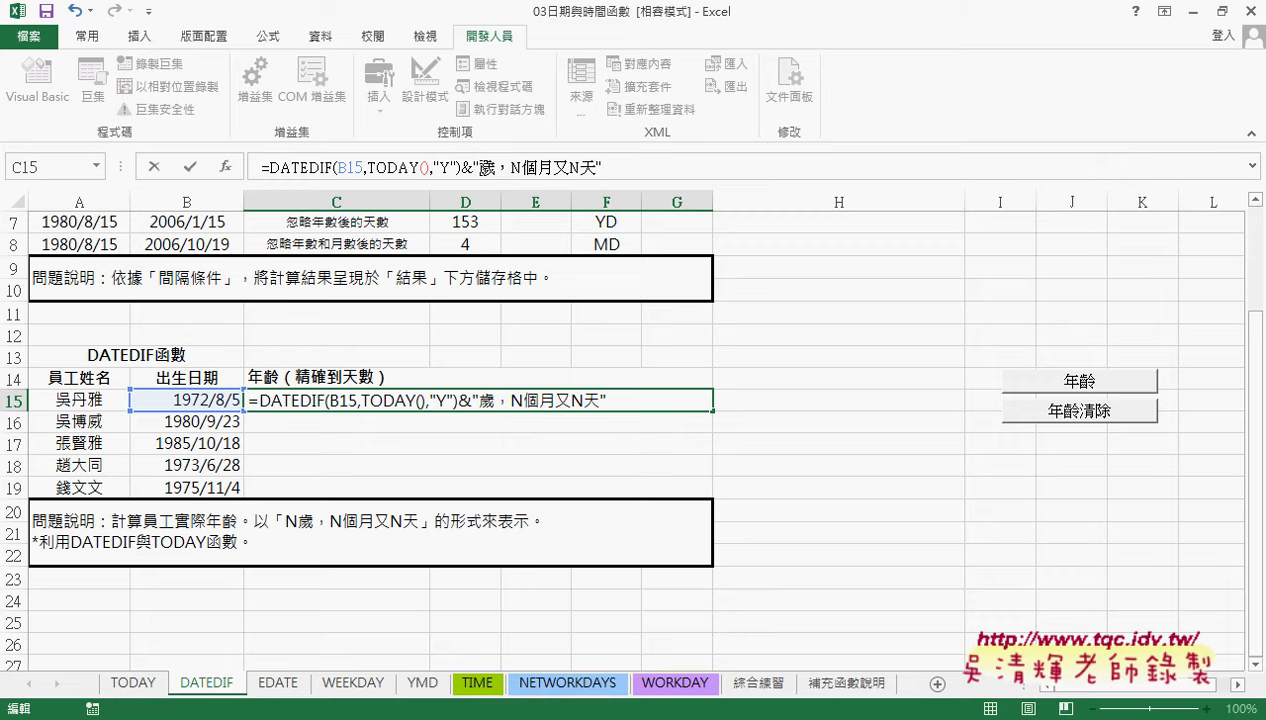
{"action": "left_click", "coordinate": [601, 167]}
{"action": "left_click", "coordinate": [475, 168]}
{"action": "left_click", "coordinate": [599, 170]}
{"action": "left_click", "coordinate": [190, 167]}
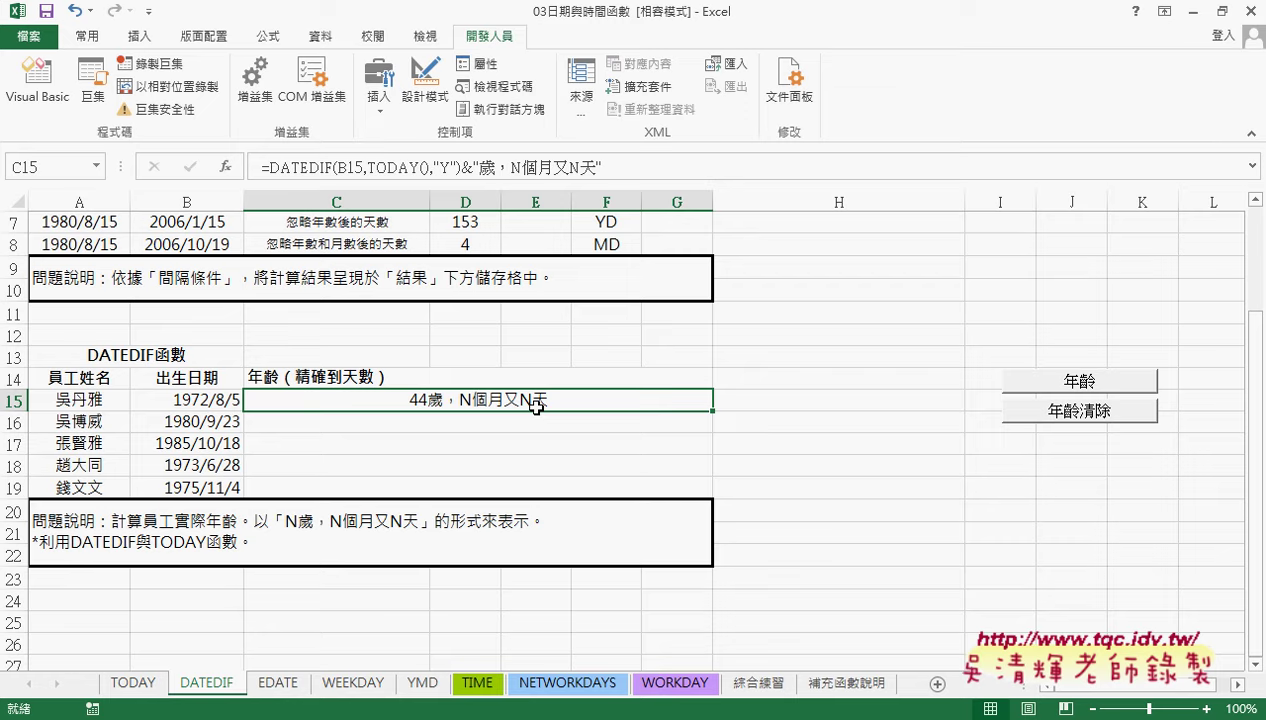
Review C15's formula at the month placeholder and commit it unchanged
{"action": "left_click", "coordinate": [514, 168]}
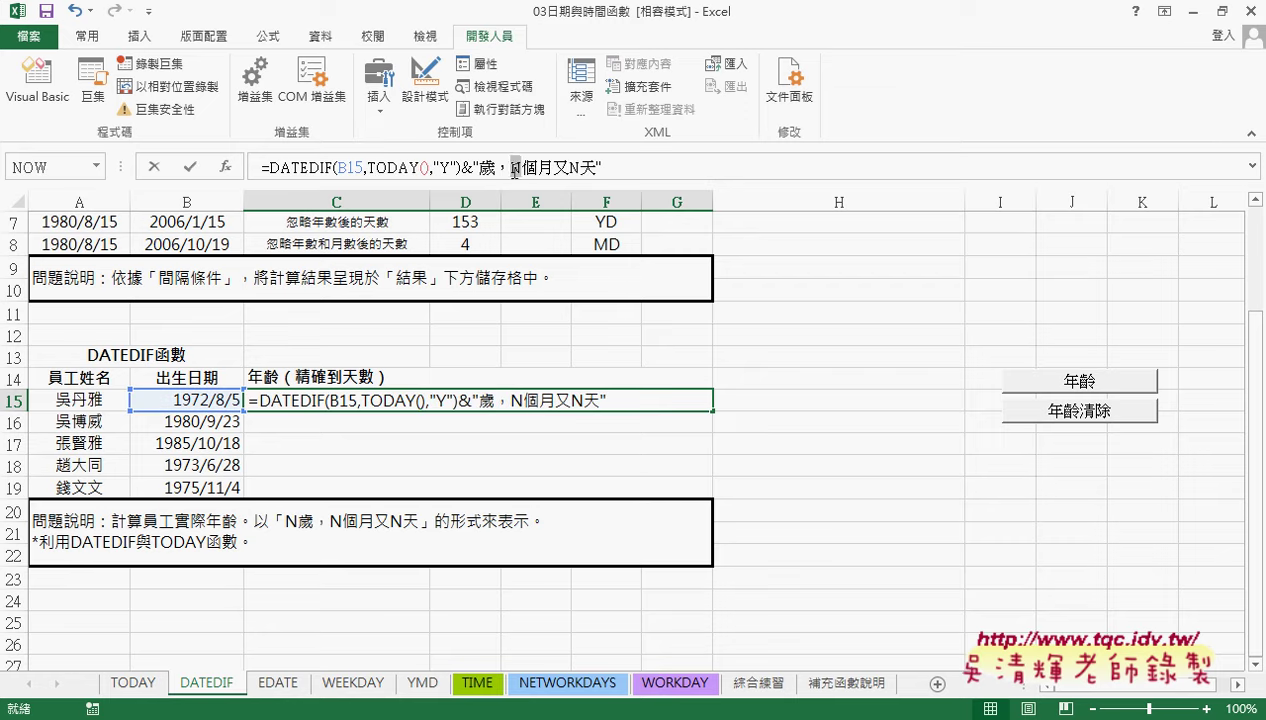
{"action": "left_click", "coordinate": [568, 168]}
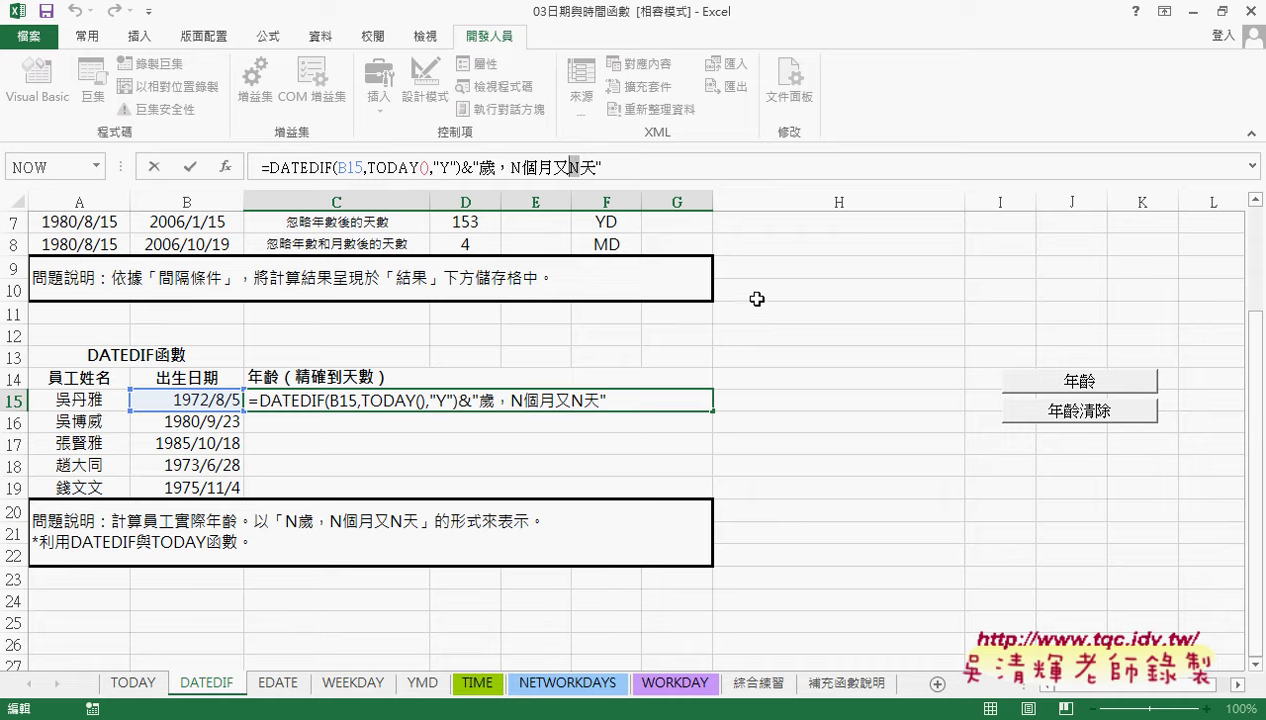
{"action": "left_click", "coordinate": [190, 167]}
{"action": "scroll", "coordinate": [758, 302], "scroll_direction": "up", "scroll_amount": 2}
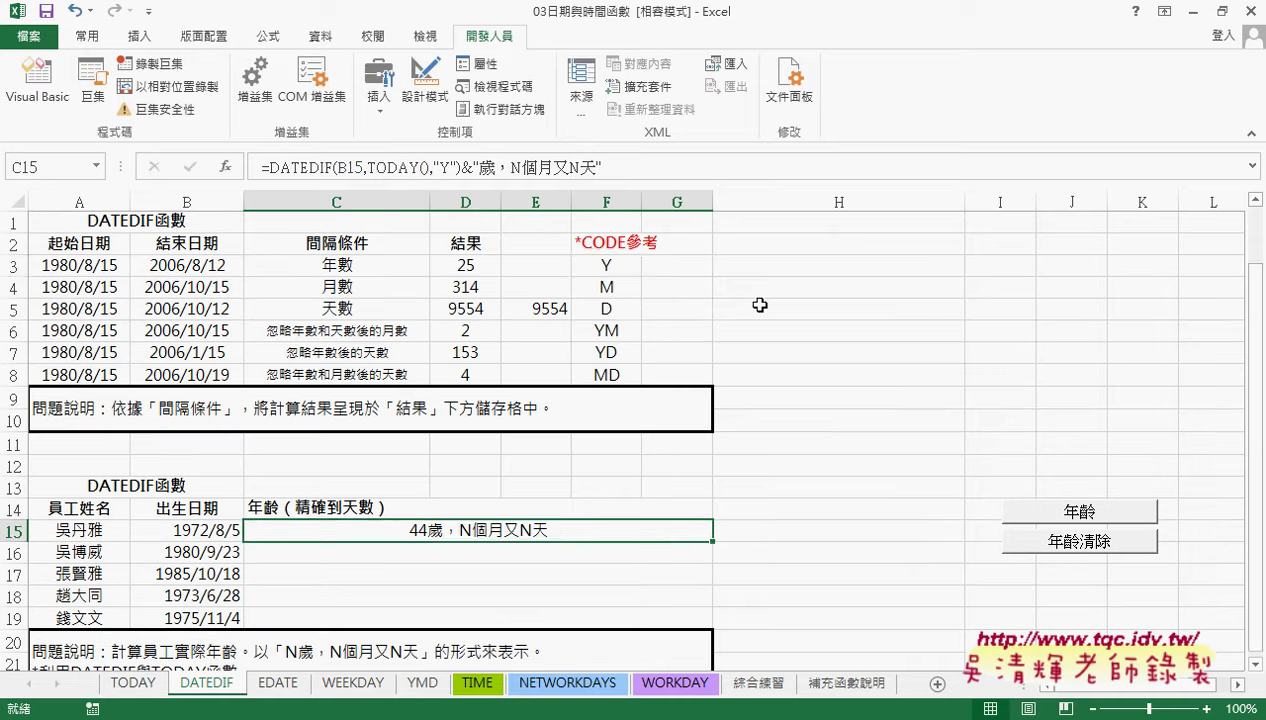
{"action": "left_click", "coordinate": [607, 267]}
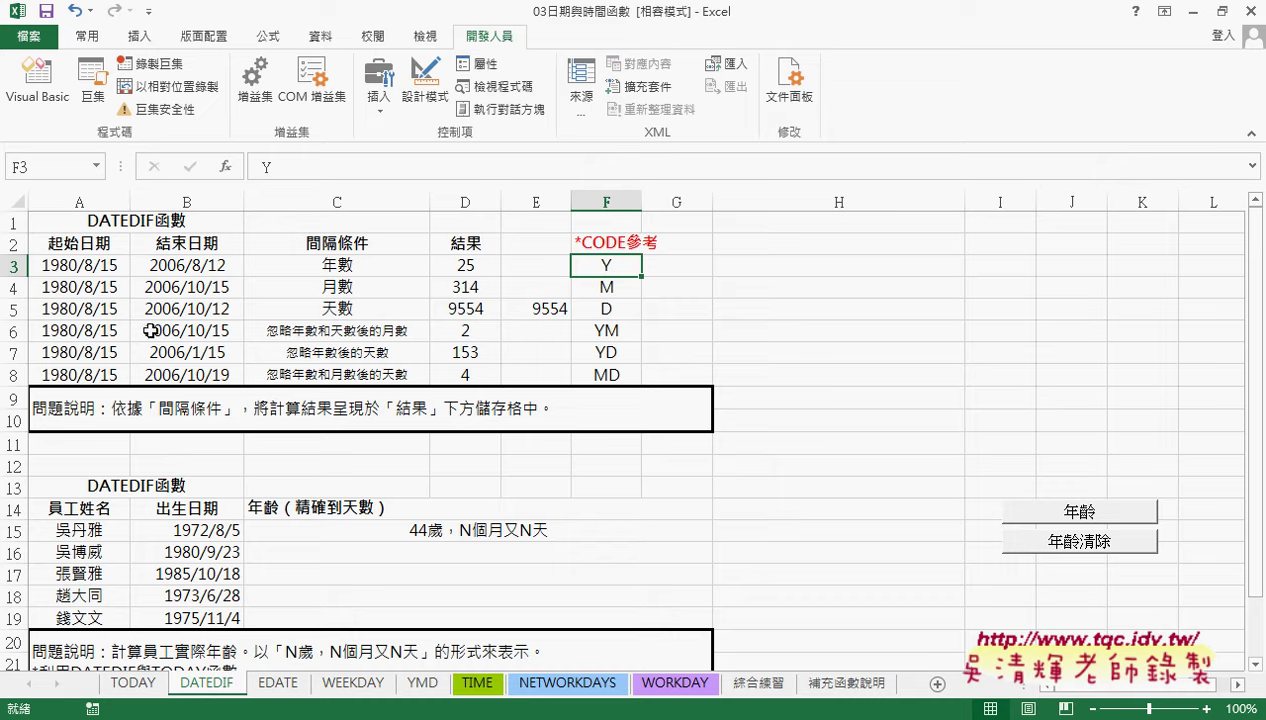
{"action": "left_click", "coordinate": [607, 330]}
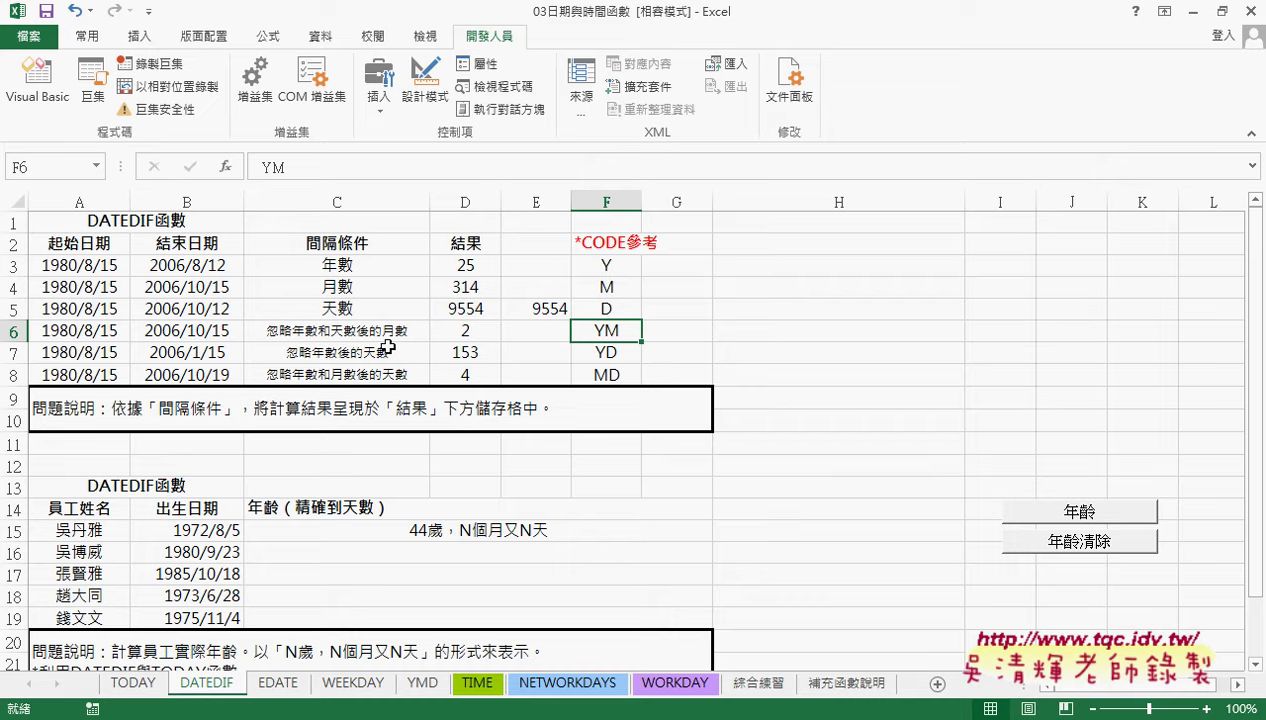
{"action": "left_click", "coordinate": [625, 377]}
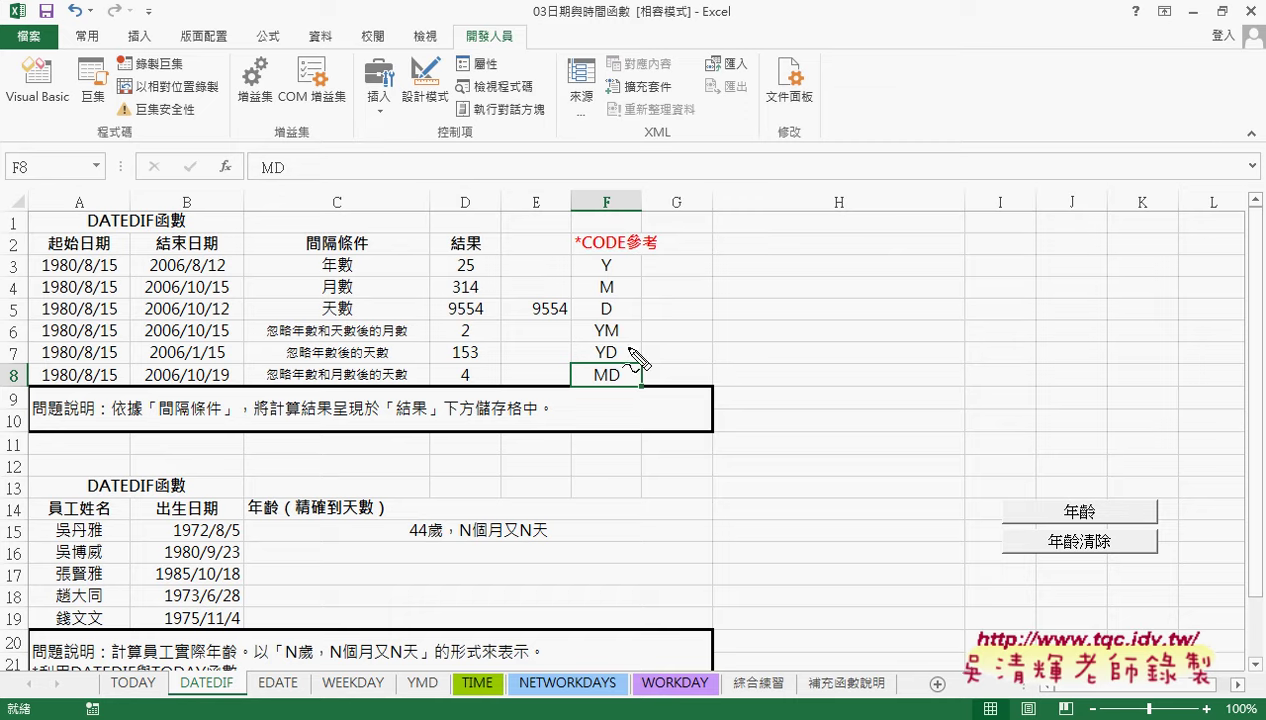
{"action": "left_click_drag", "start_coordinate": [614, 338], "coordinate": [612, 322]}
{"action": "mouse_move", "coordinate": [612, 258]}
{"action": "left_mouse_down"}
{"action": "mouse_move", "coordinate": [640, 314]}
{"action": "mouse_move", "coordinate": [624, 308]}
{"action": "left_mouse_up"}
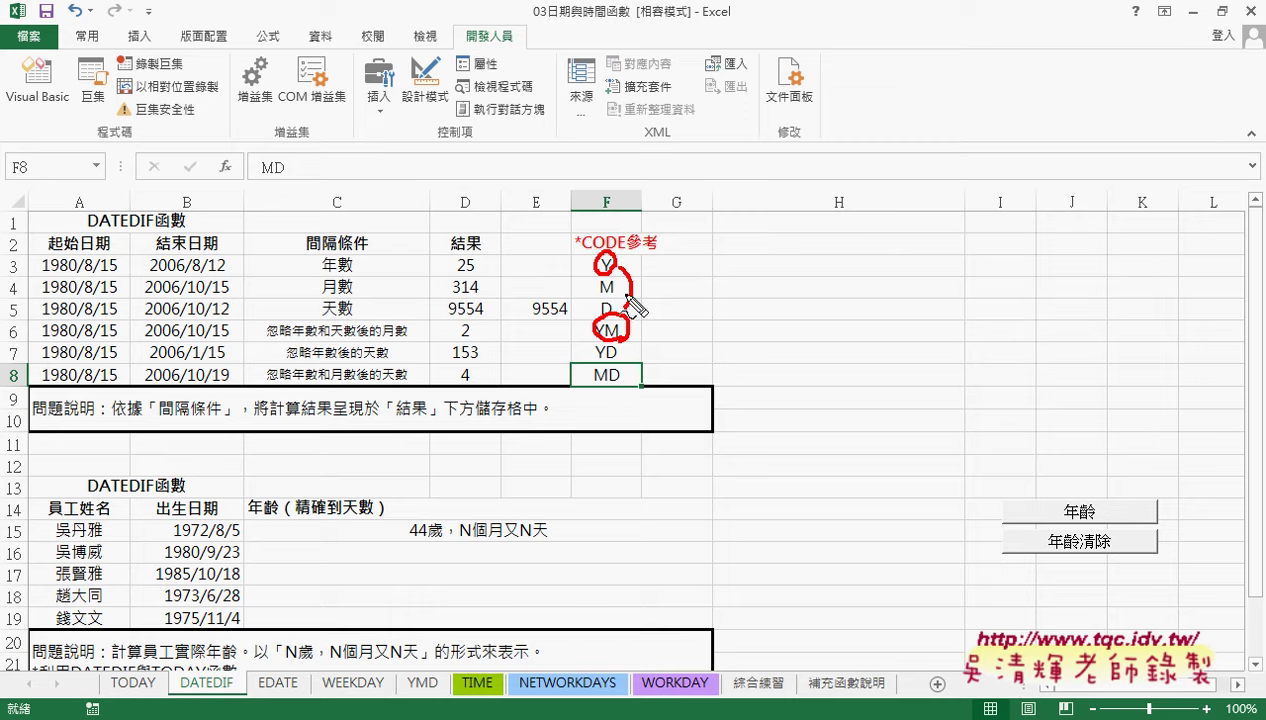
{"action": "mouse_move", "coordinate": [622, 392]}
{"action": "left_mouse_down"}
{"action": "mouse_move", "coordinate": [598, 390]}
{"action": "mouse_move", "coordinate": [636, 378]}
{"action": "left_mouse_up"}
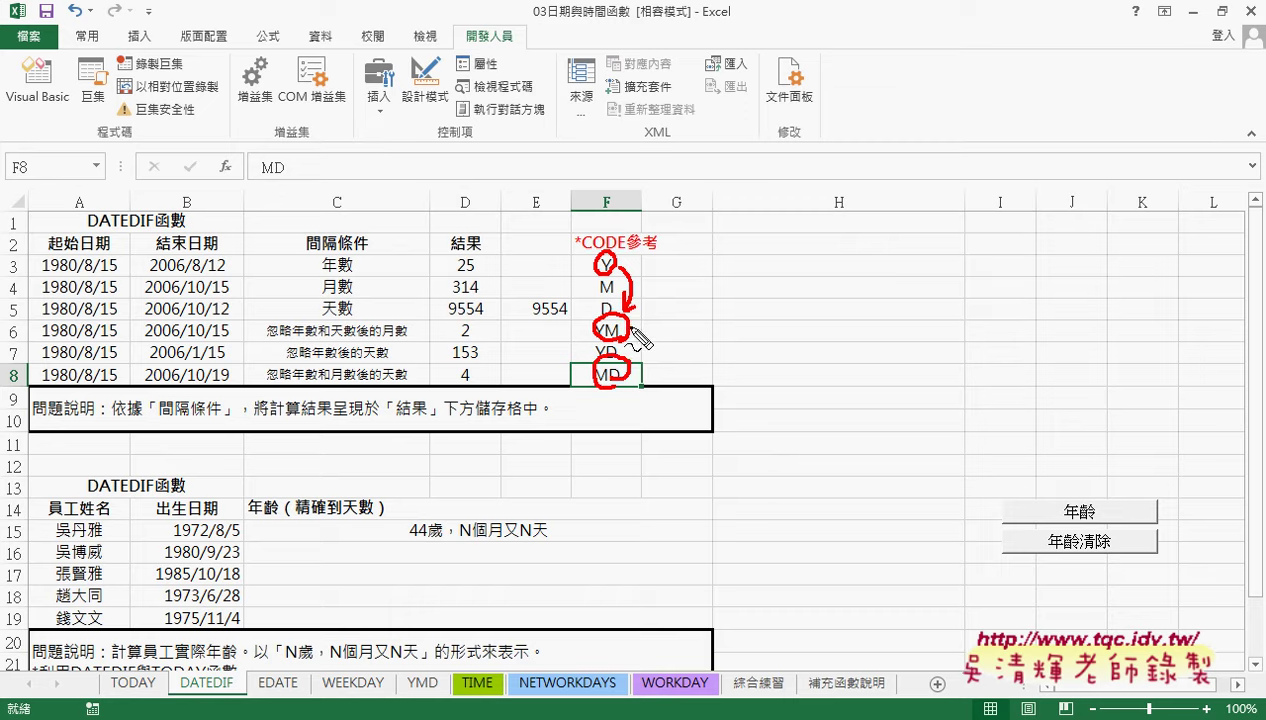
{"action": "mouse_move", "coordinate": [634, 322]}
{"action": "left_mouse_down"}
{"action": "mouse_move", "coordinate": [620, 358]}
{"action": "mouse_move", "coordinate": [674, 362]}
{"action": "left_mouse_up"}
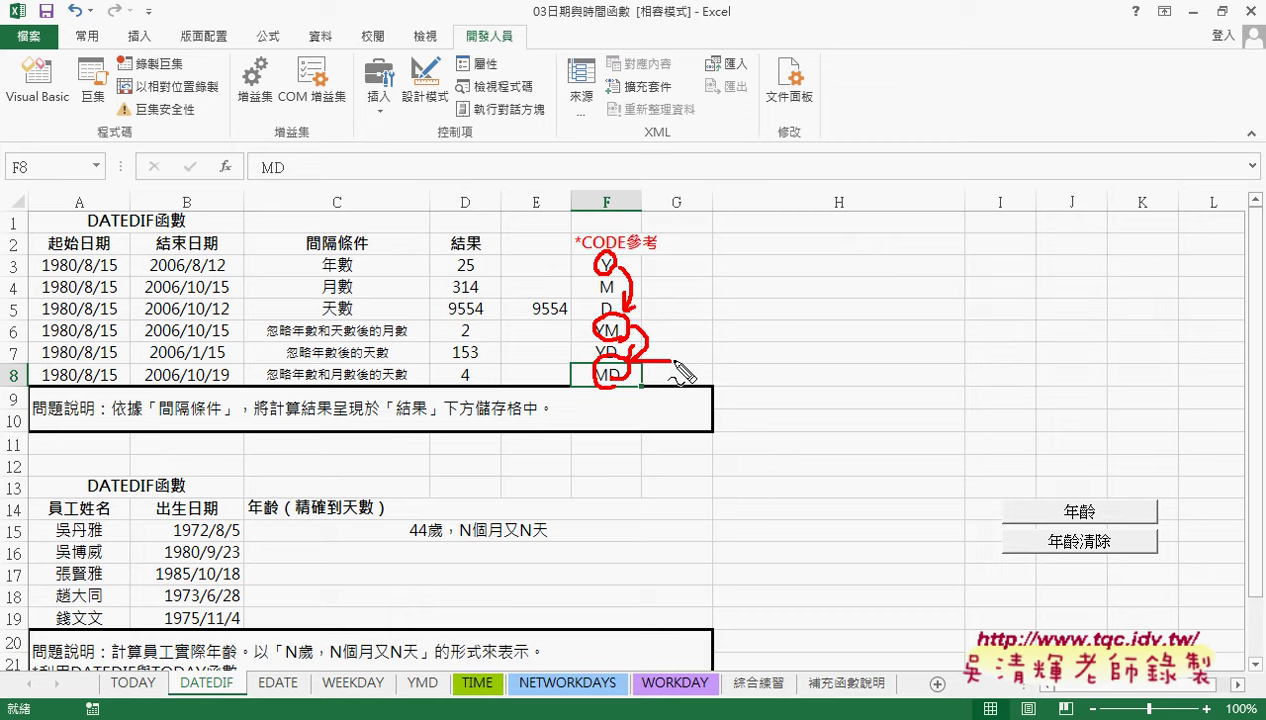
{"action": "key", "text": "Escape"}
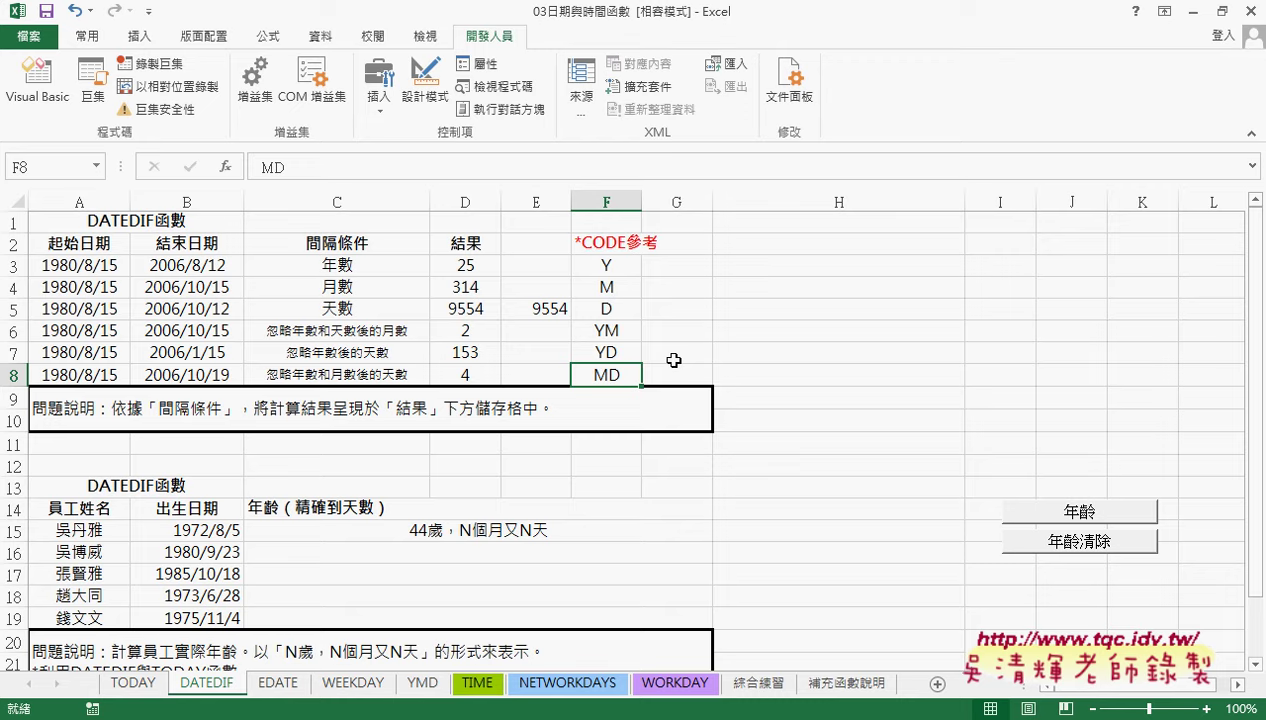
{"action": "left_click", "coordinate": [490, 528]}
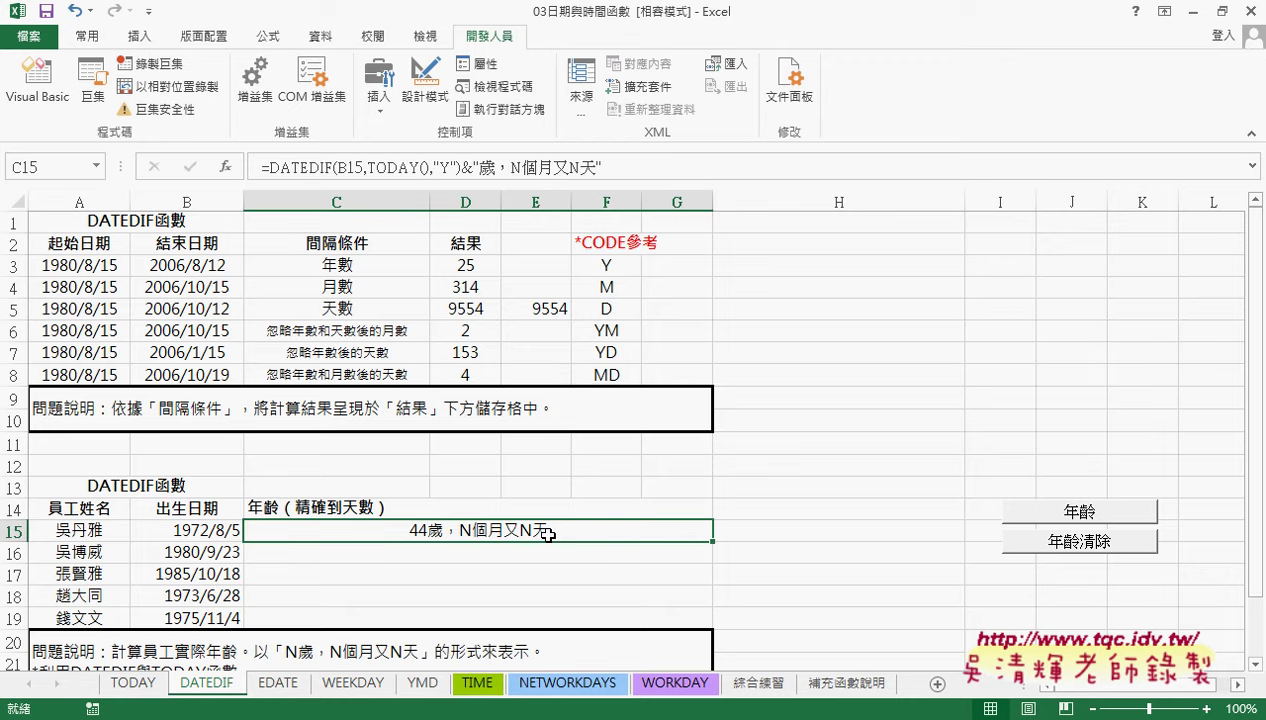
Delete the months placeholder N from C15's quoted age text, splitting the quotes there
{"action": "left_click", "coordinate": [510, 167]}
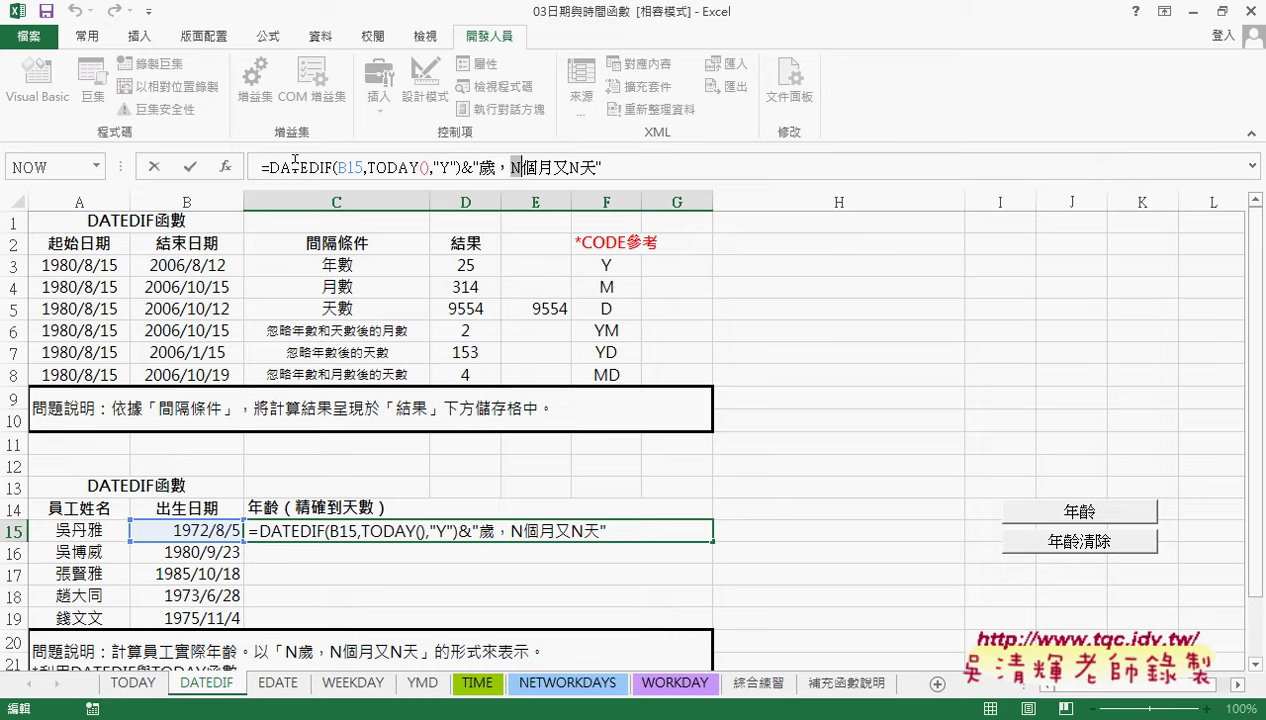
{"action": "left_click_drag", "start_coordinate": [262, 167], "coordinate": [461, 167]}
{"action": "key", "text": "ctrl+c"}
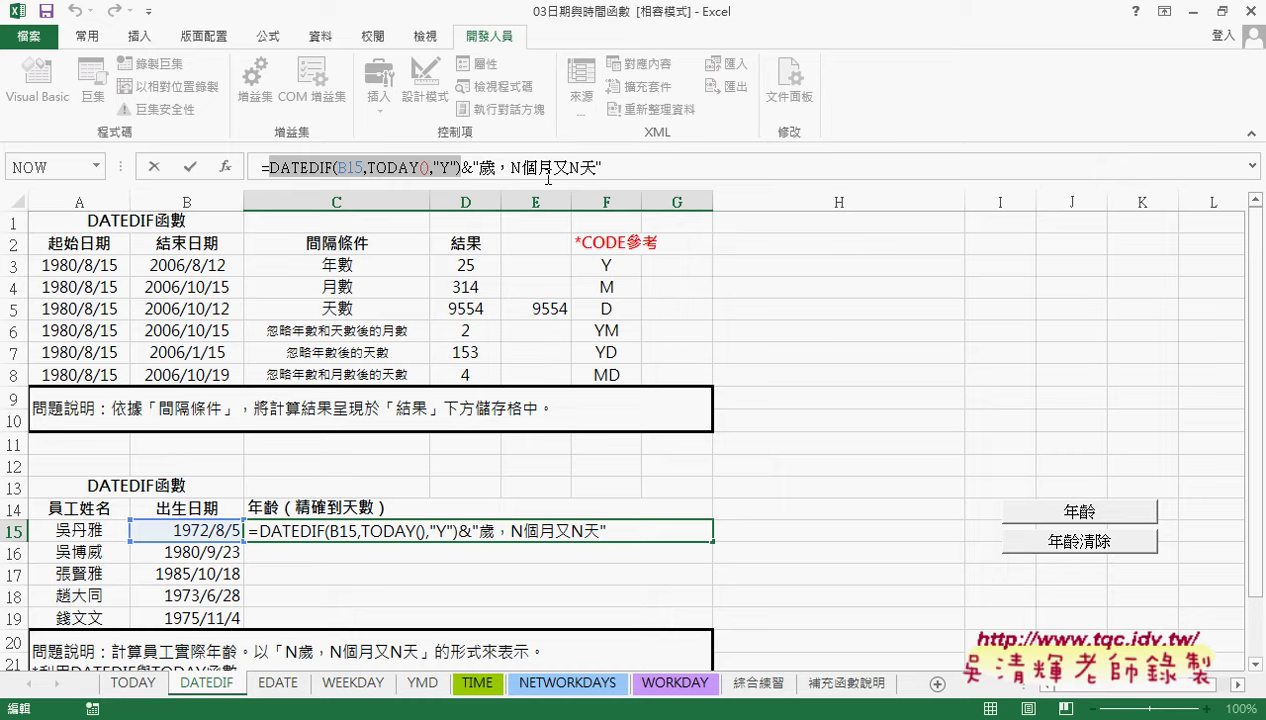
{"action": "left_click", "coordinate": [516, 167]}
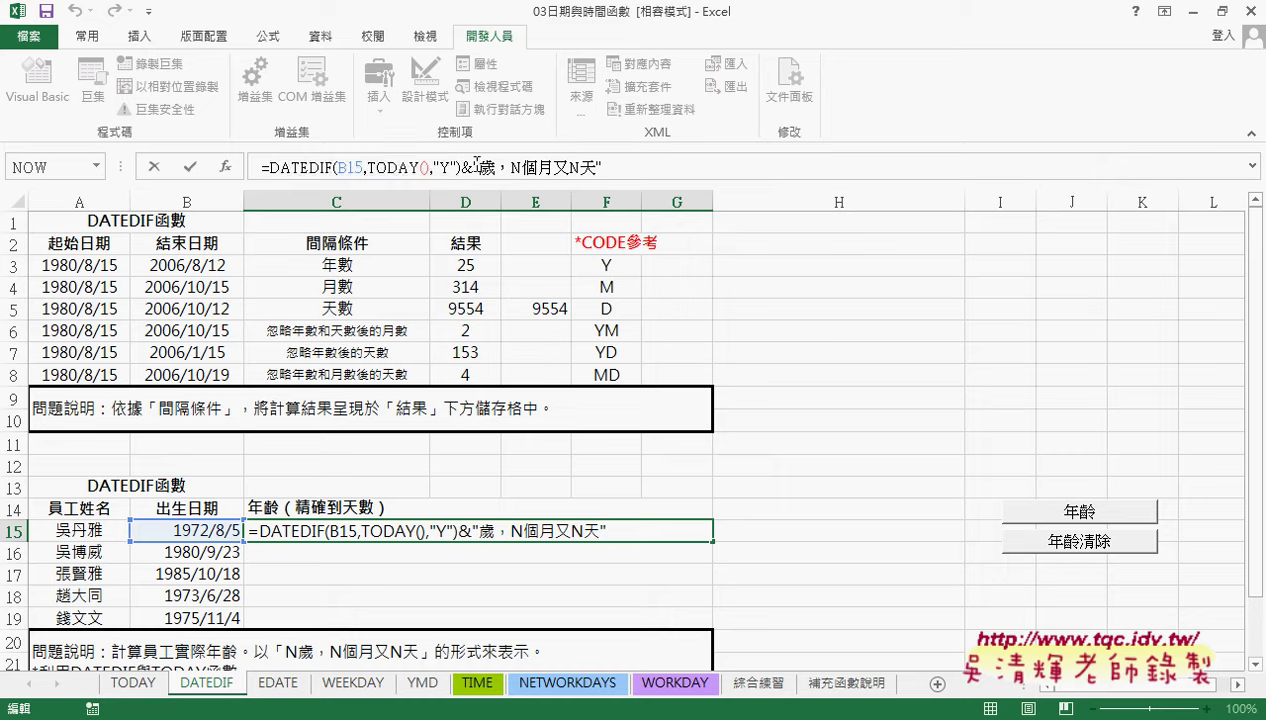
{"action": "left_click_drag", "start_coordinate": [472, 167], "coordinate": [604, 167]}
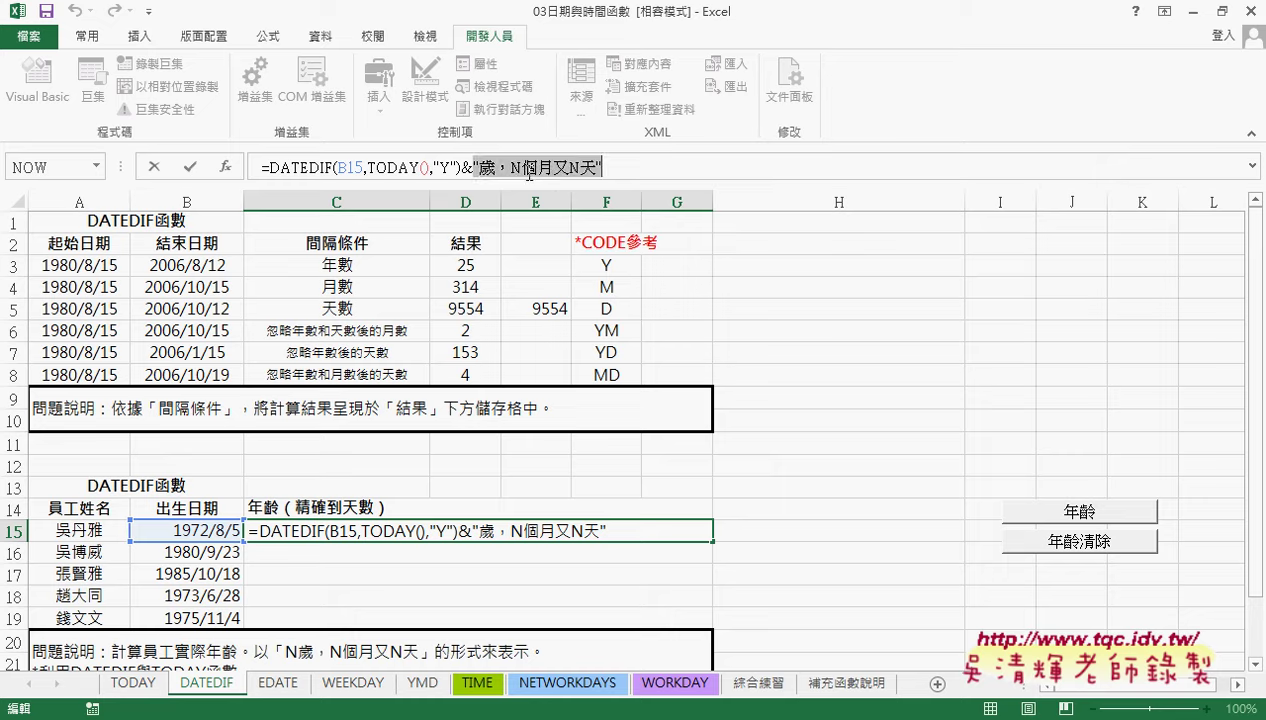
{"action": "left_click_drag", "start_coordinate": [512, 167], "coordinate": [522, 167]}
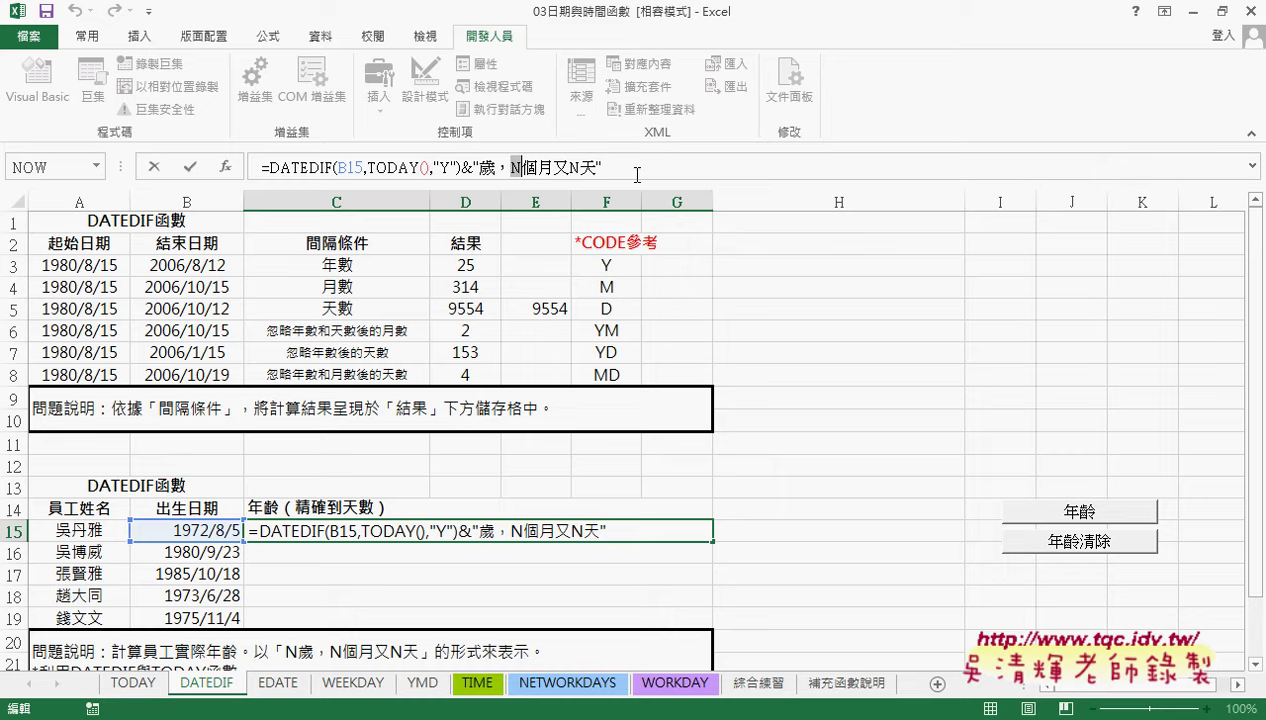
{"action": "key", "text": "Delete"}
{"action": "type", "text": "\""}
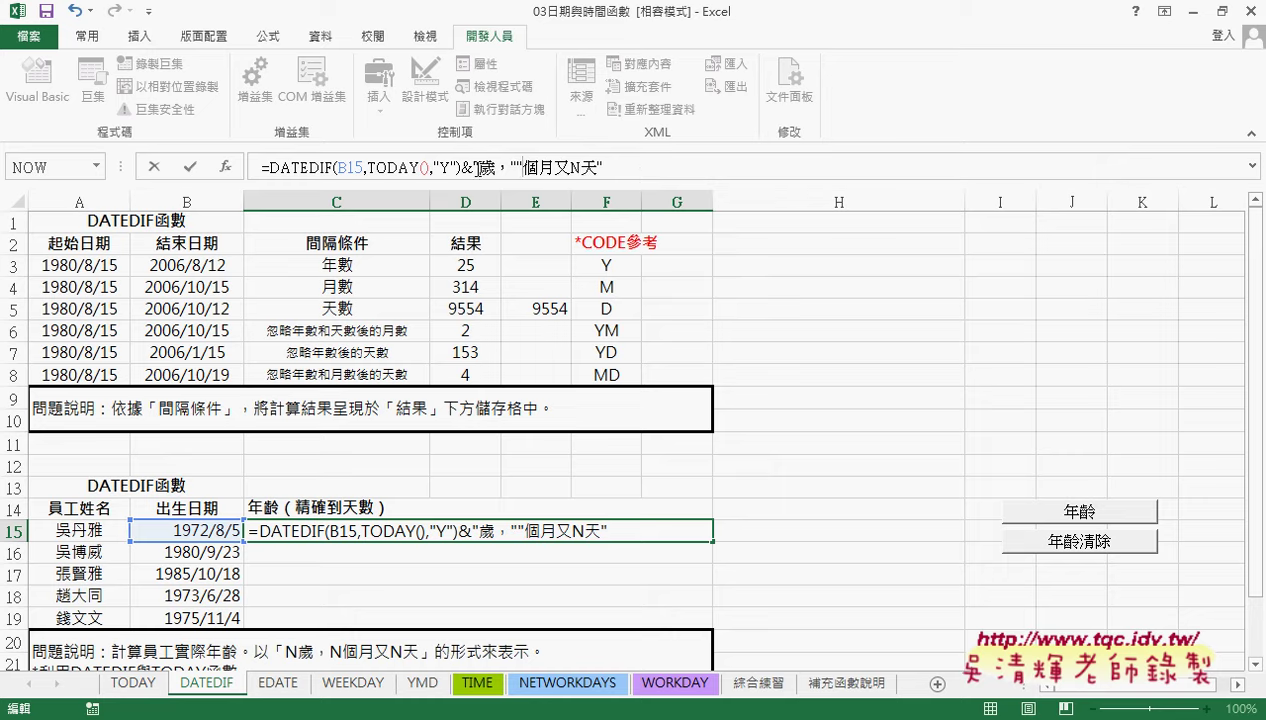
{"action": "left_click_drag", "start_coordinate": [473, 167], "coordinate": [516, 167]}
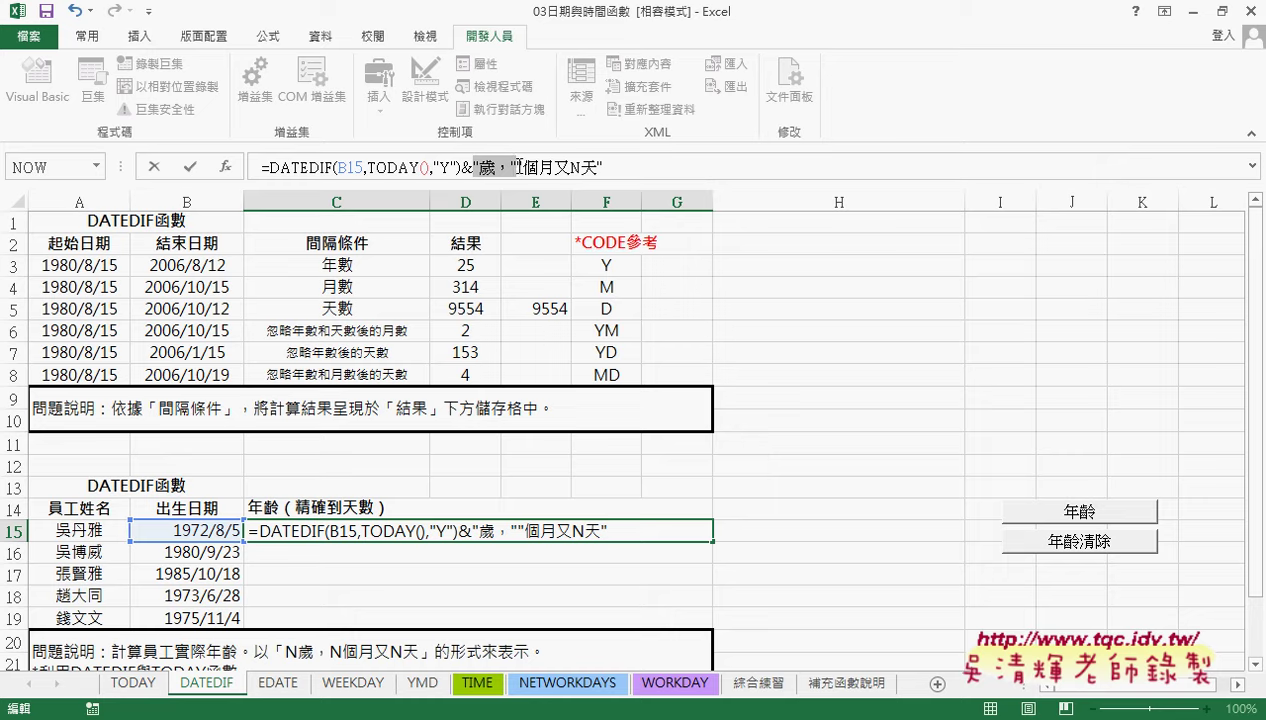
{"action": "left_click_drag", "start_coordinate": [516, 167], "coordinate": [660, 167]}
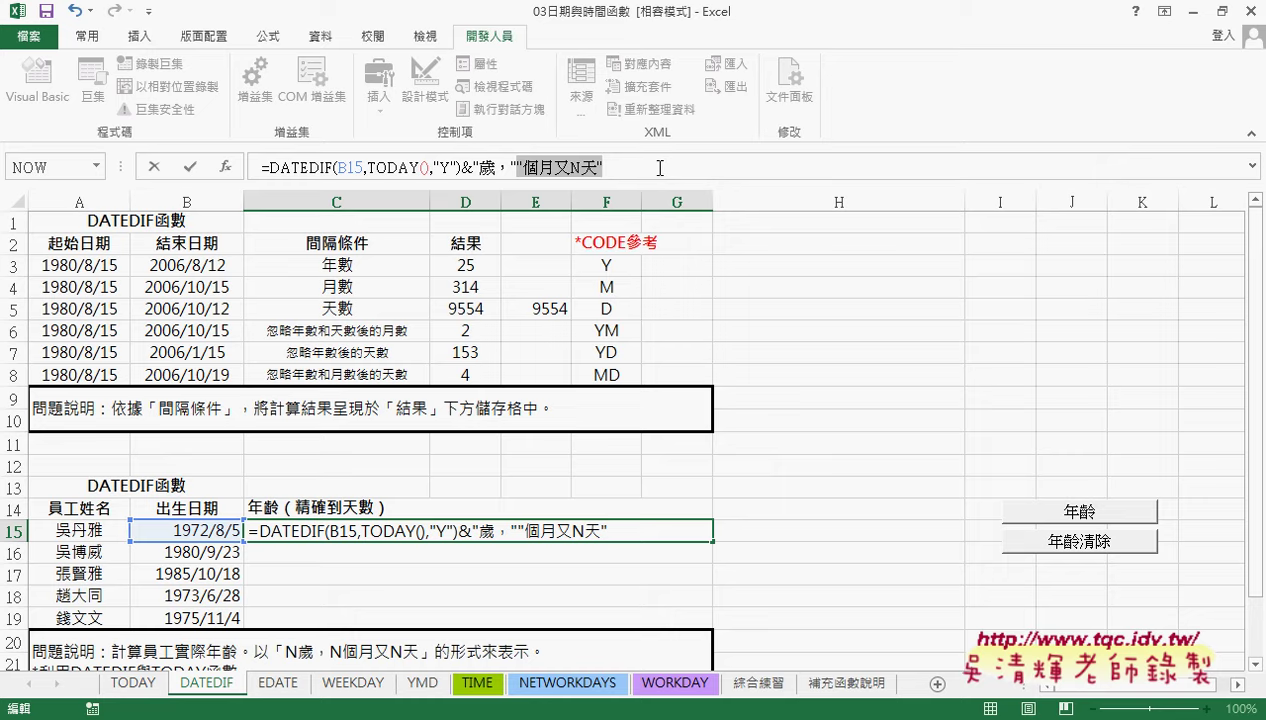
{"action": "key", "text": "Left"}
{"action": "key", "text": "Left"}
{"action": "key", "text": "Left"}
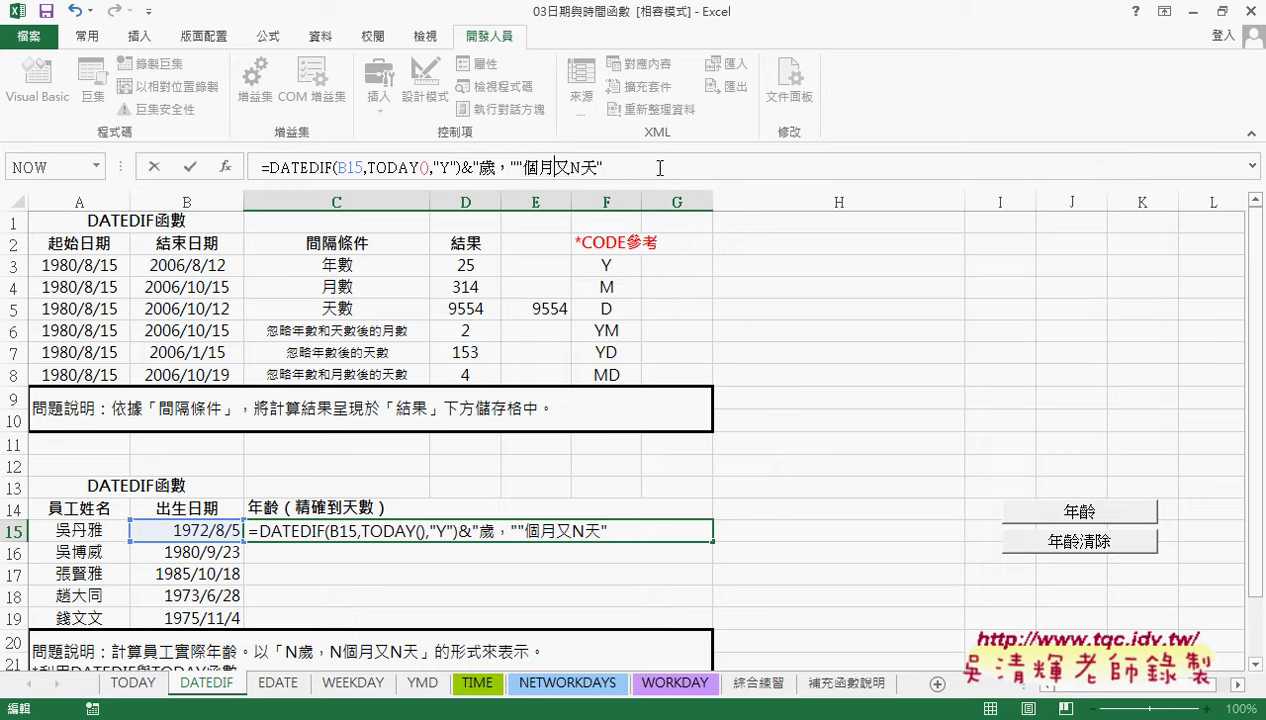
{"action": "key", "text": "Left"}
{"action": "key", "text": "Left"}
{"action": "key", "text": "Left"}
Insert &DATEDIF(B15,TODAY(),"YM")& for the months so C15 reads 44歲，0個月又N天
{"action": "type", "text": "&"}
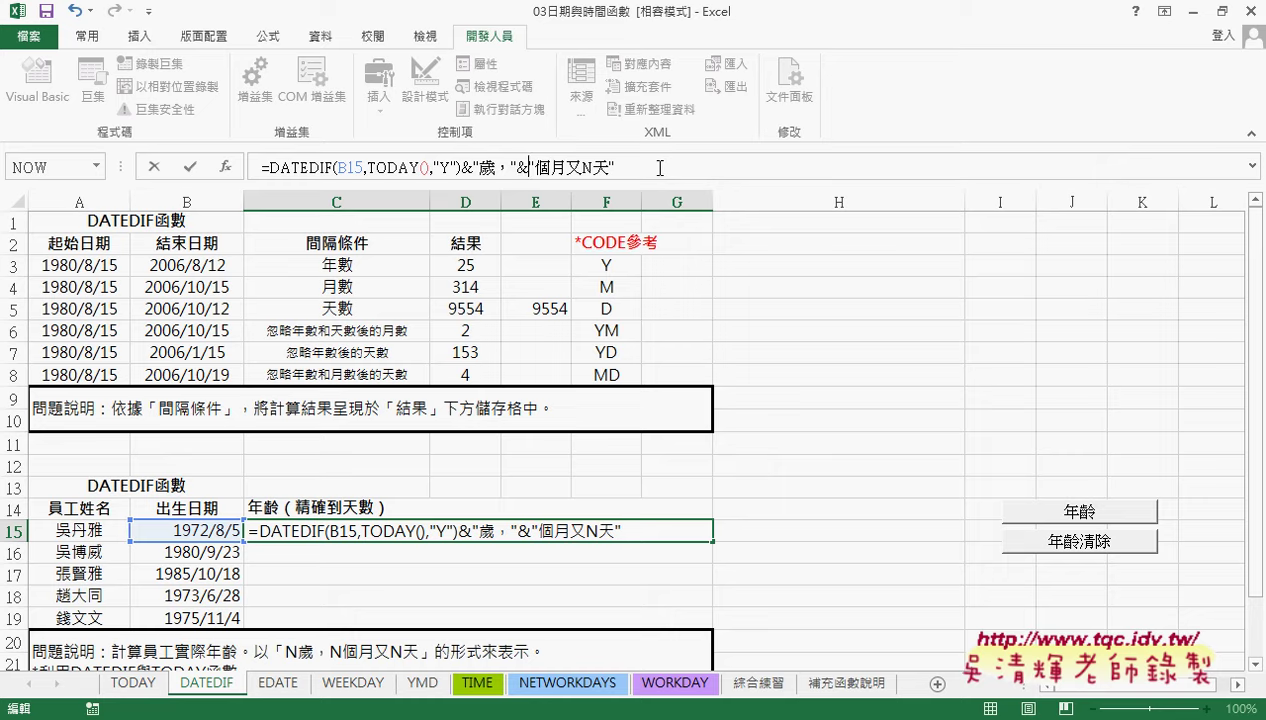
{"action": "type", "text": "&"}
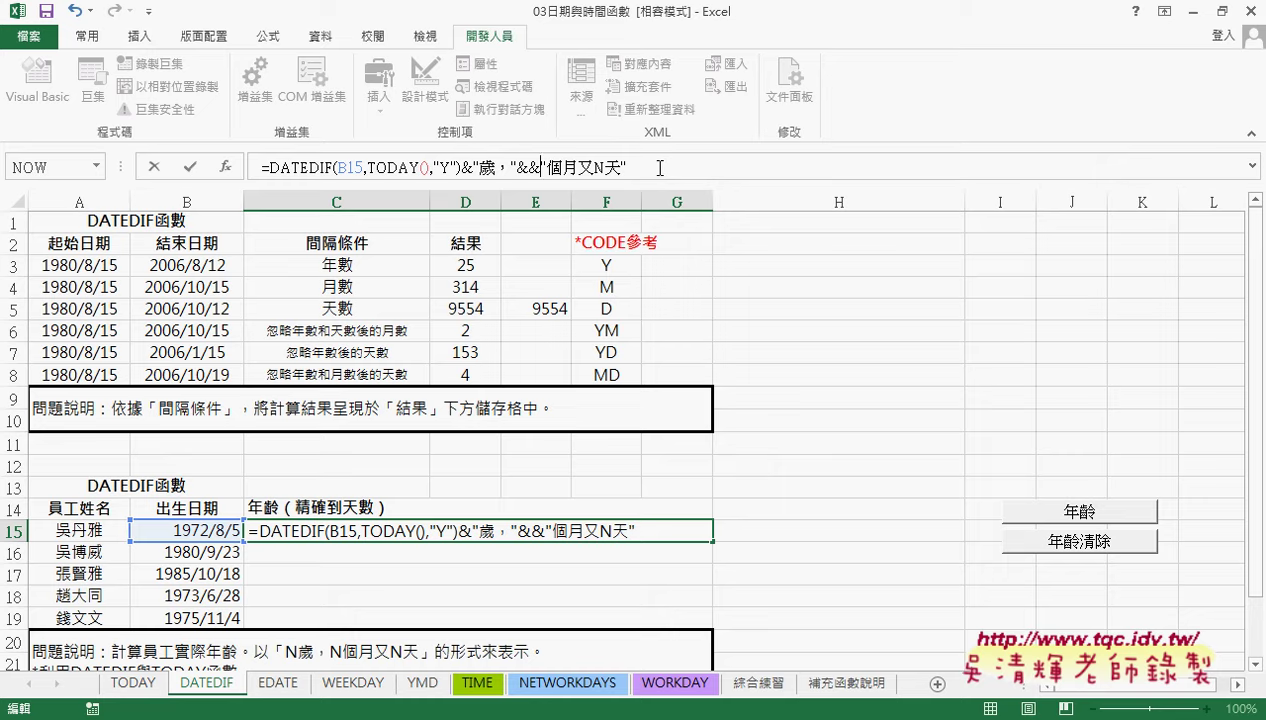
{"action": "key", "text": "Left"}
{"action": "key", "text": "Left"}
{"action": "key", "text": "ctrl+v"}
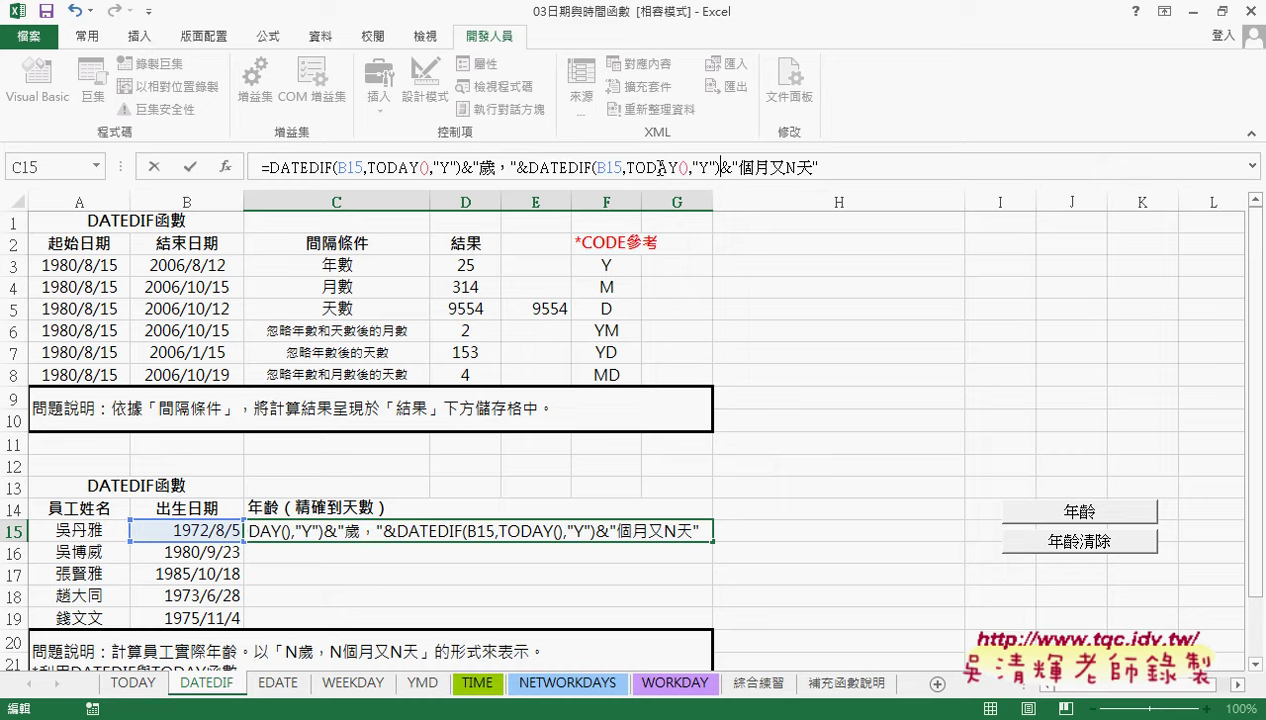
{"action": "key", "text": "Right"}
{"action": "key", "text": "Right"}
{"action": "key", "text": "Right"}
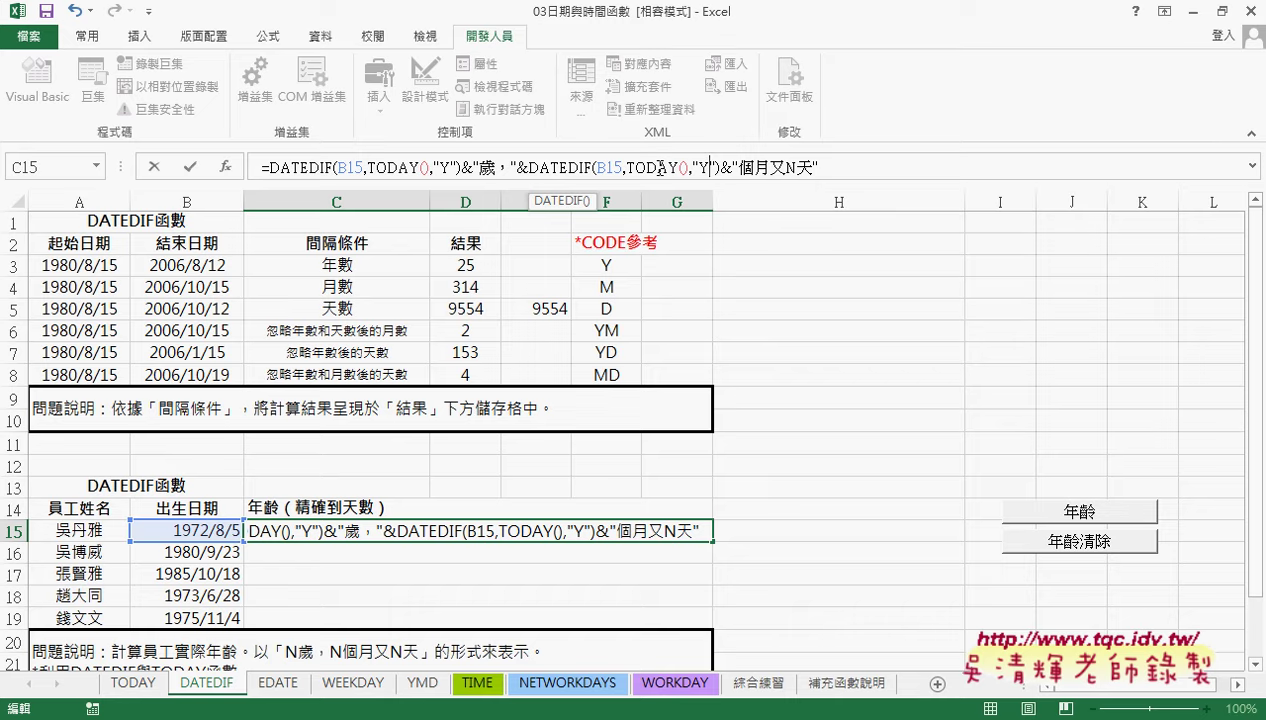
{"action": "type", "text": "M"}
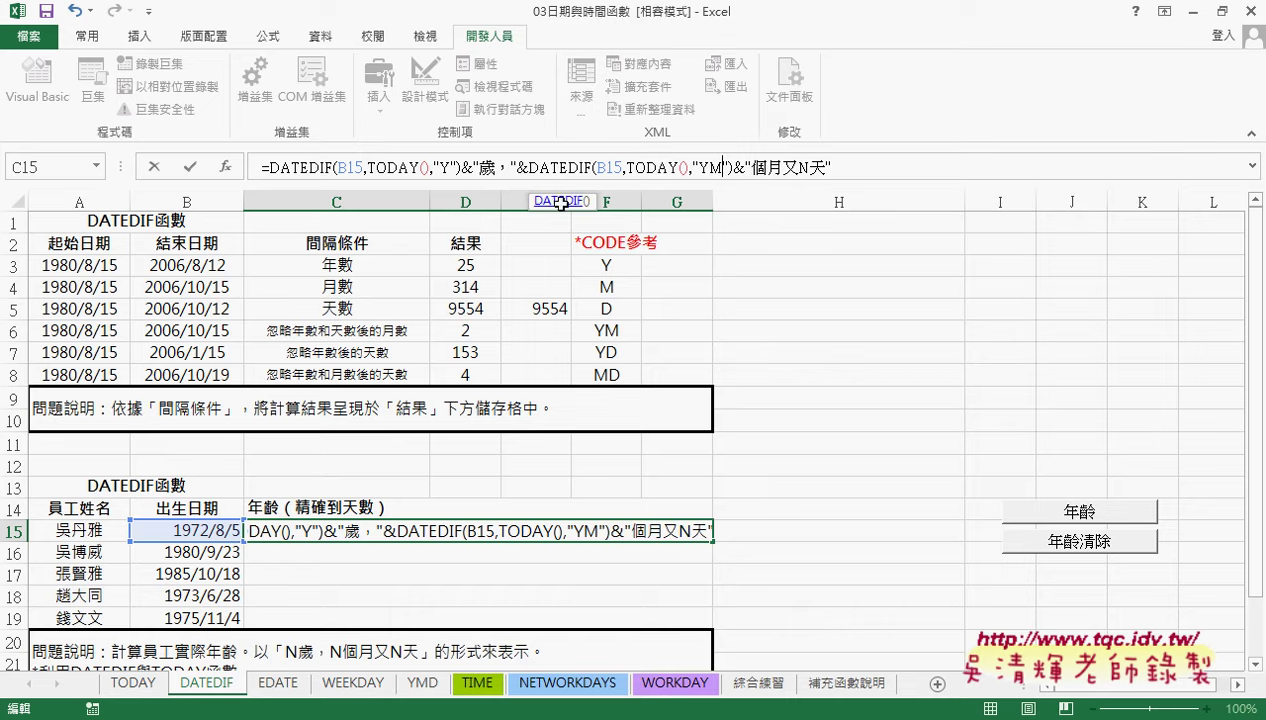
{"action": "left_click", "coordinate": [189, 170]}
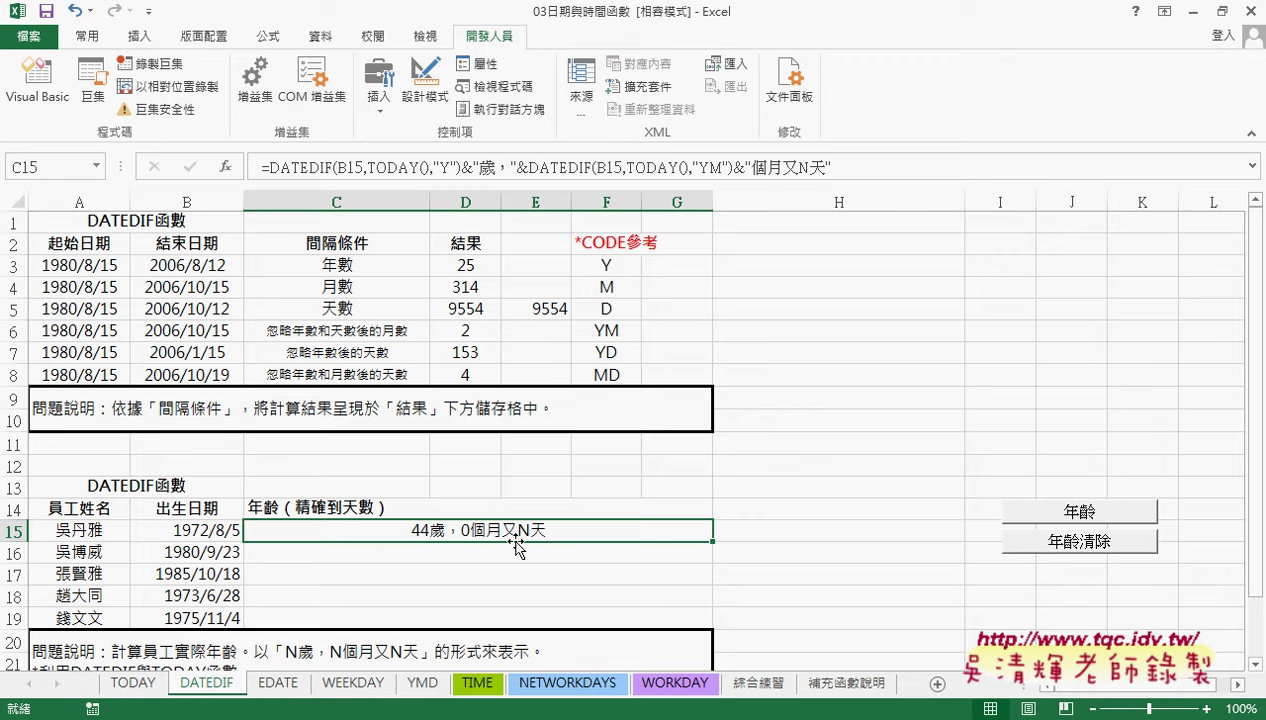
{"action": "left_click", "coordinate": [798, 168]}
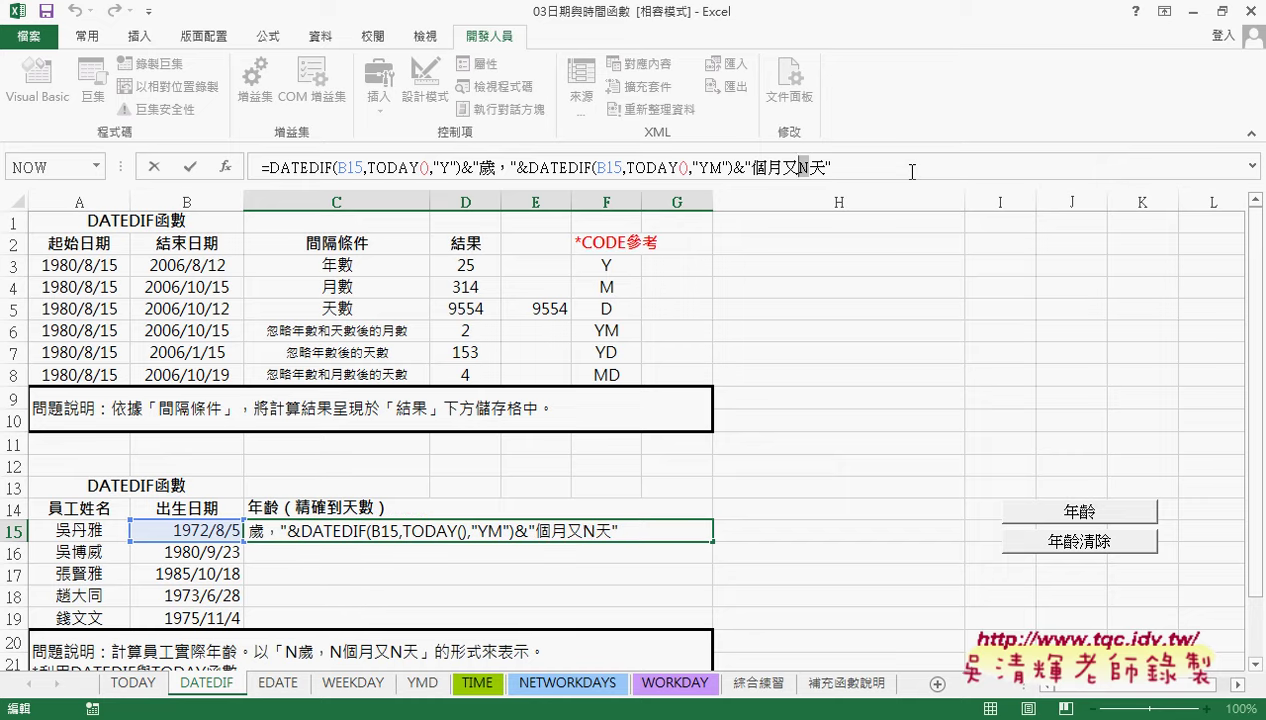
Replace the days N with &DATEDIF(B15,TODAY(),"MD")& so C15 reads 44歲，0個月又6天
{"action": "type", "text": "\"\""}
{"action": "key", "text": "Left"}
{"action": "type", "text": "&&"}
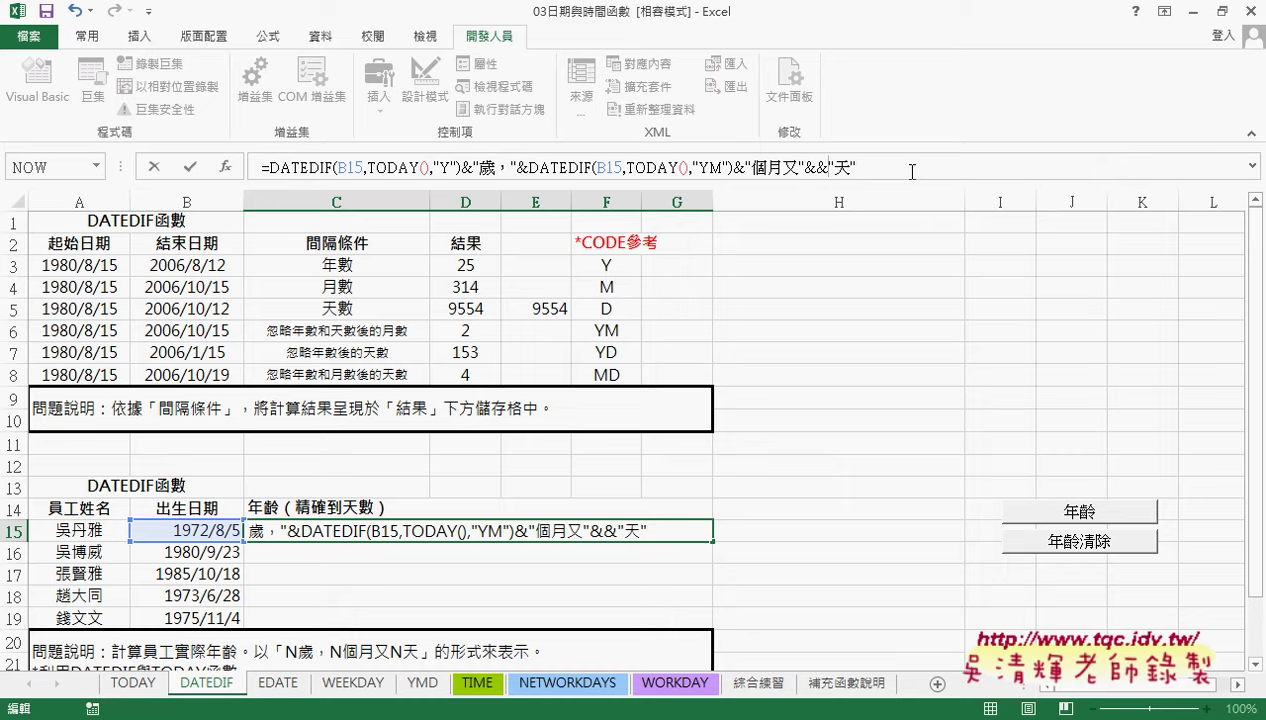
{"action": "key", "text": "Left"}
{"action": "type", "text": "DATEDIF(B15,TODAY(),\"Y\")"}
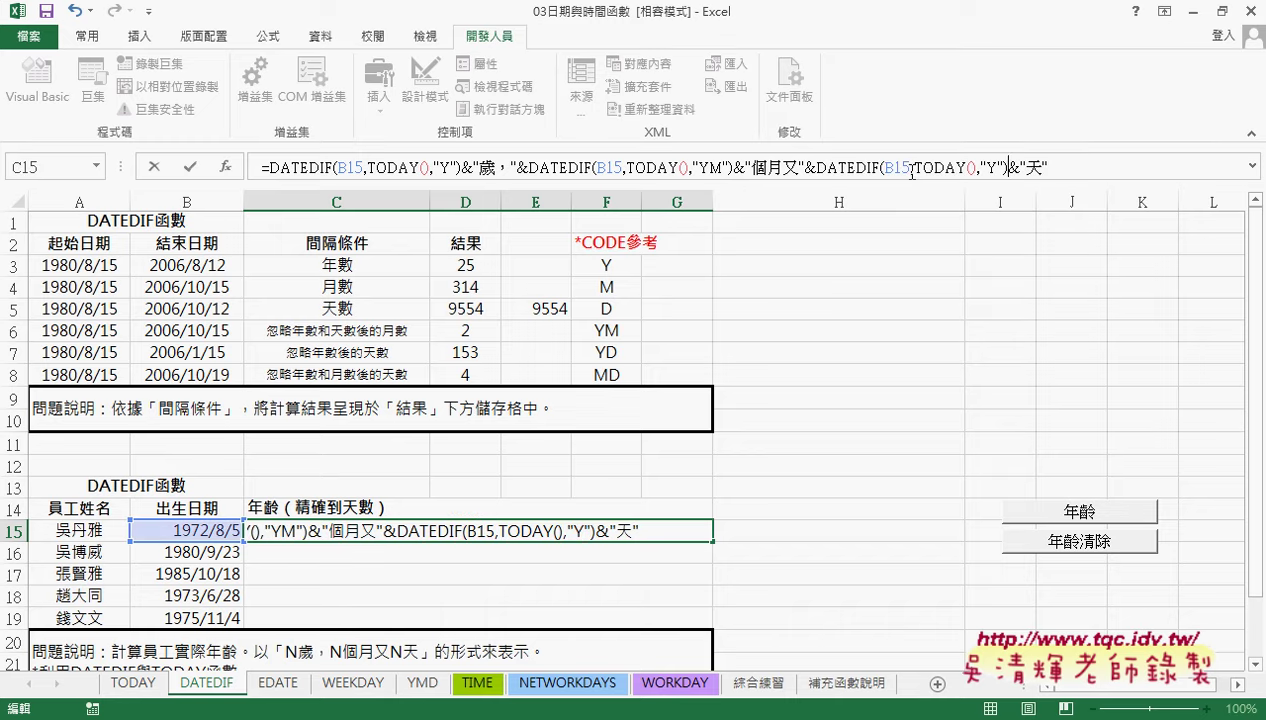
{"action": "double_click", "coordinate": [989, 168]}
{"action": "type", "text": "M"}
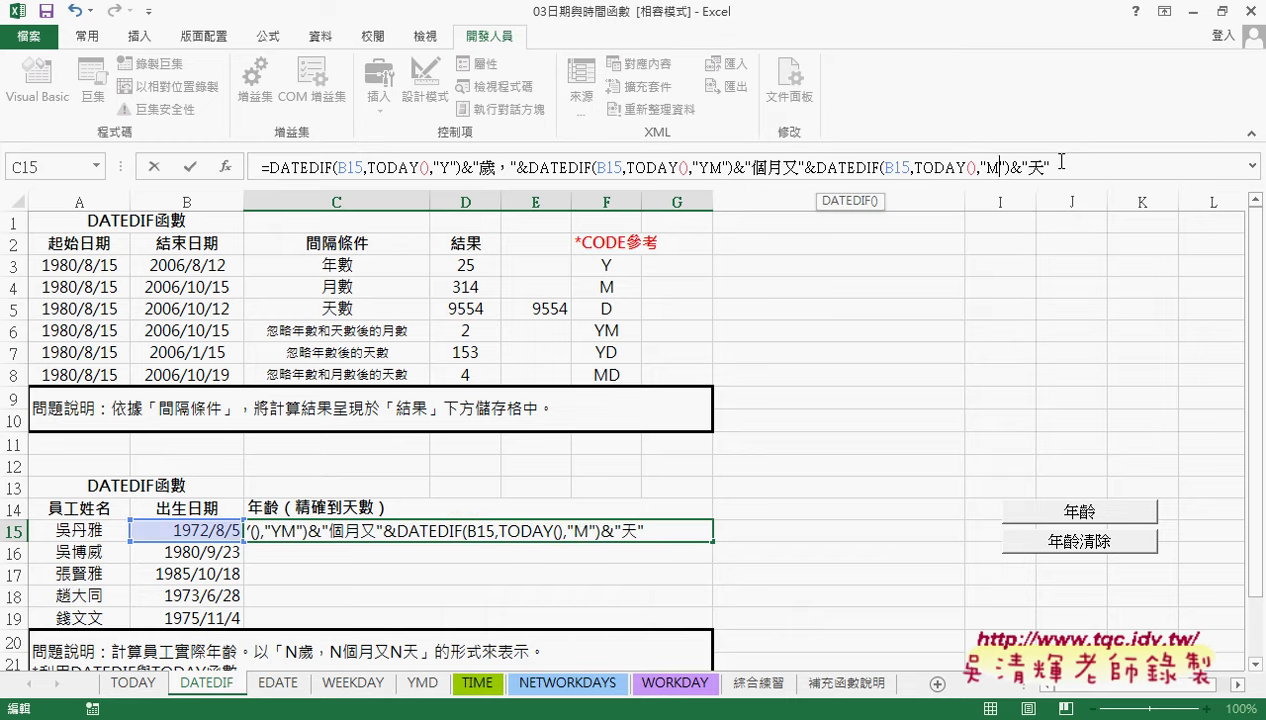
{"action": "type", "text": "D"}
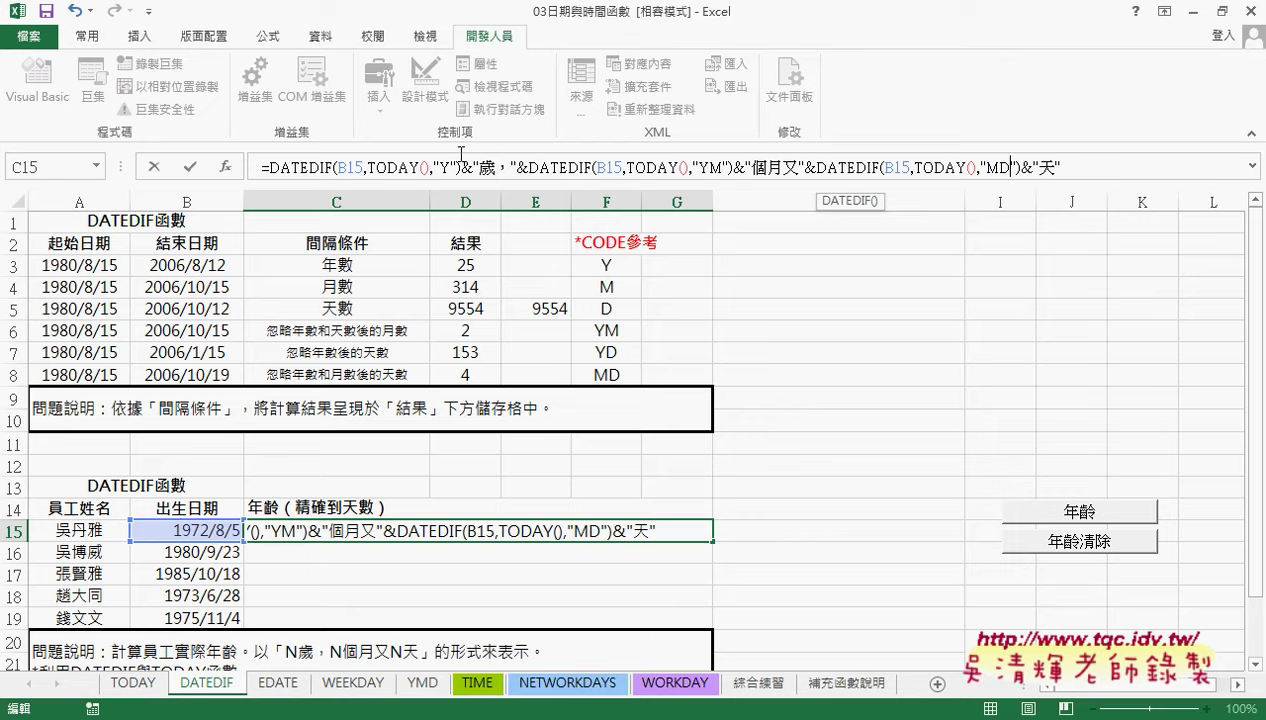
{"action": "left_click", "coordinate": [190, 168]}
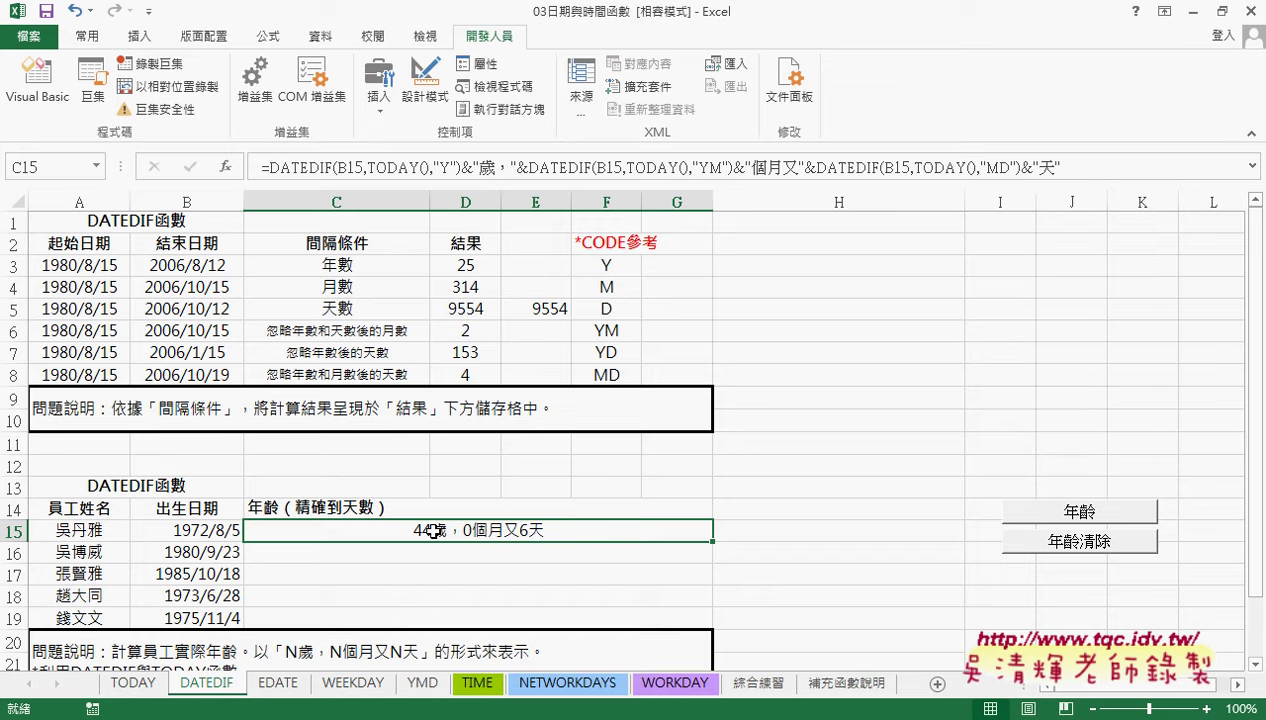
Fill C15's age formula down through C19, then review D3's years formula and the F3:F8 interval codes
{"action": "left_click_drag", "start_coordinate": [711, 544], "coordinate": [712, 626]}
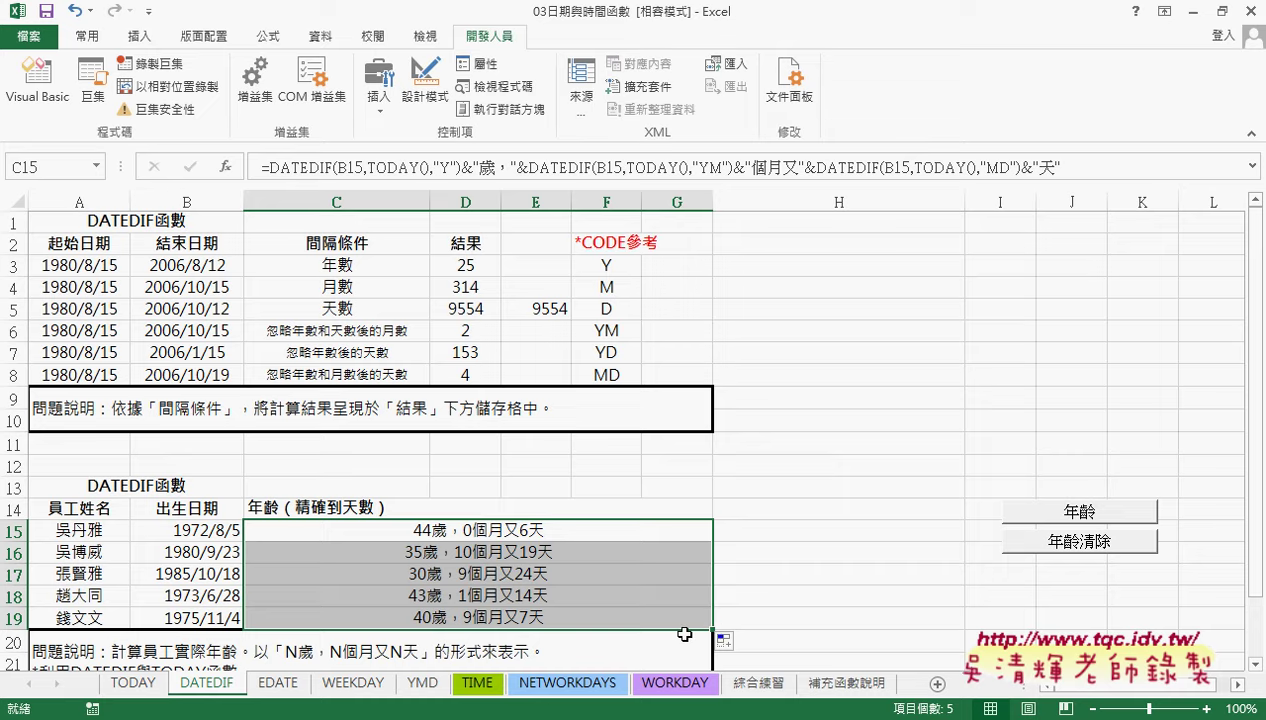
{"action": "left_click", "coordinate": [462, 262]}
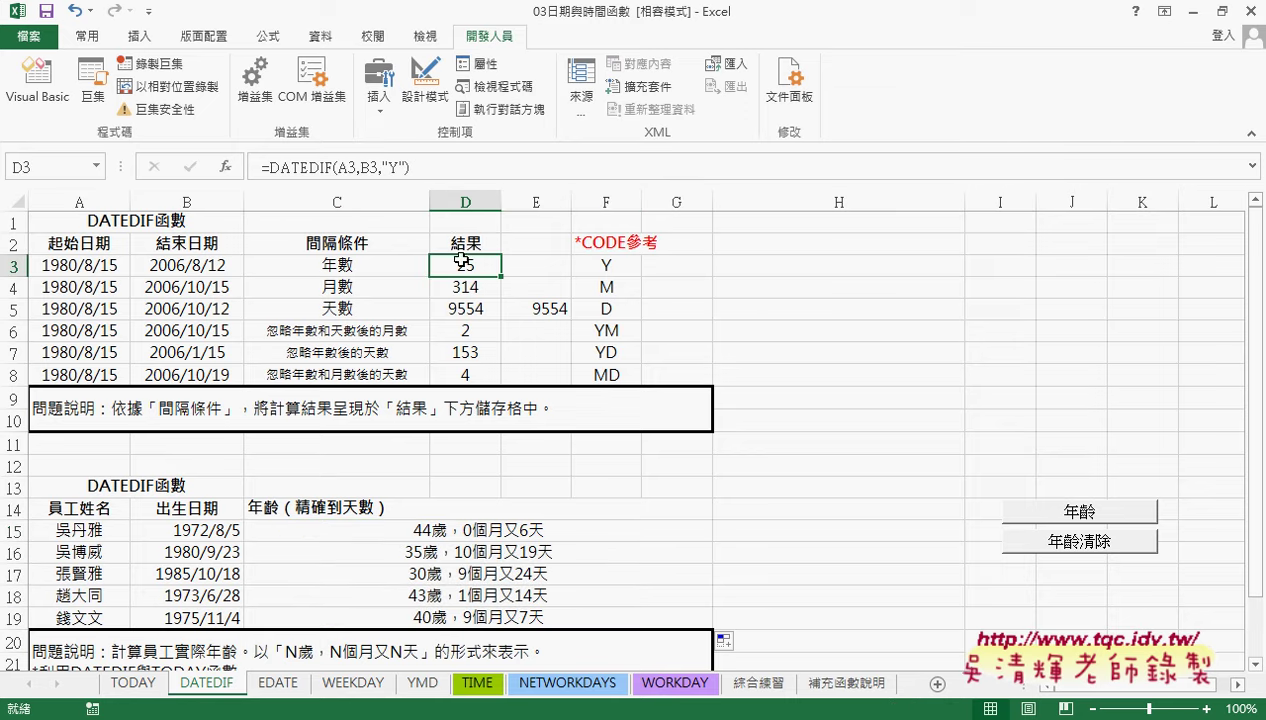
{"action": "left_click_drag", "start_coordinate": [607, 266], "coordinate": [619, 374]}
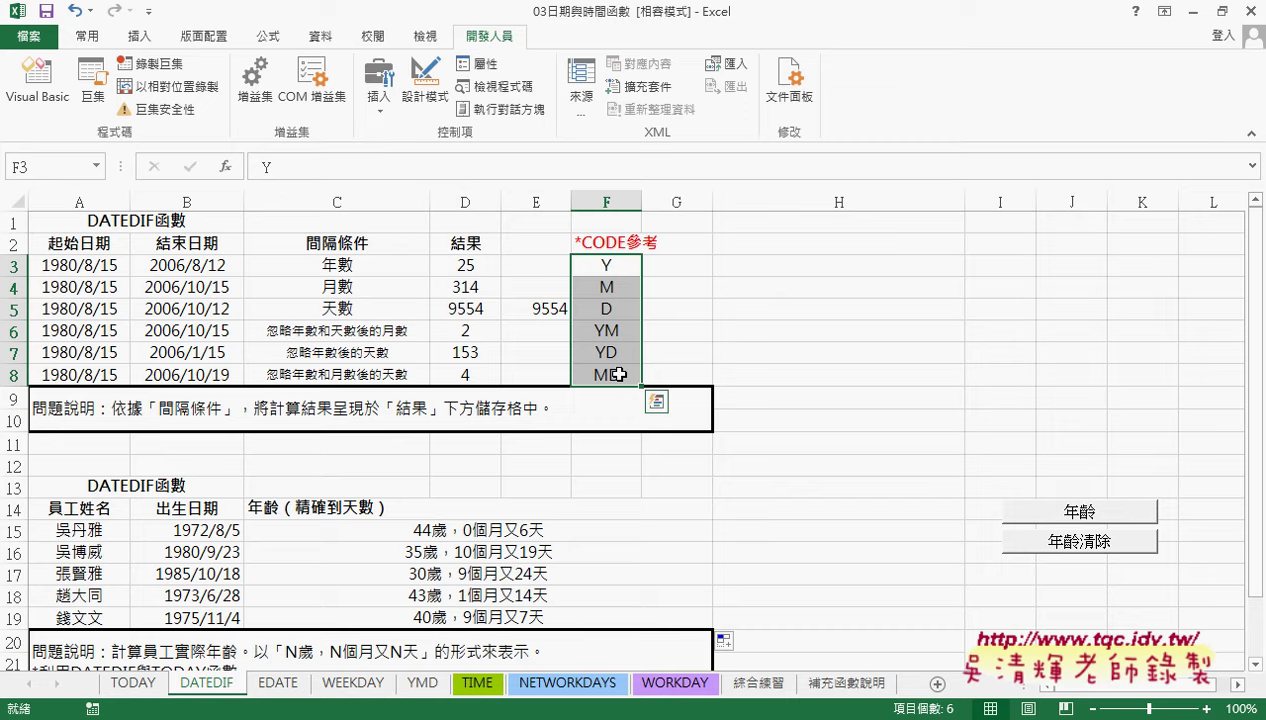
{"action": "left_click", "coordinate": [498, 522]}
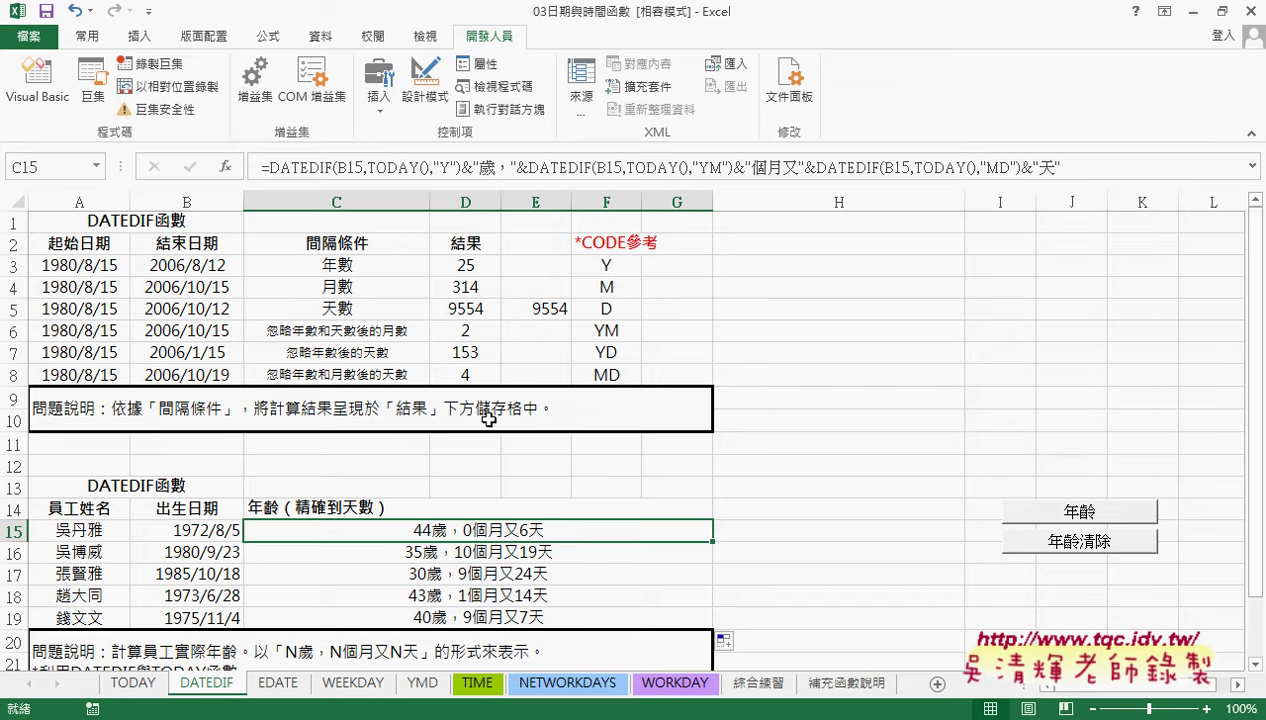
{"action": "left_click", "coordinate": [467, 178]}
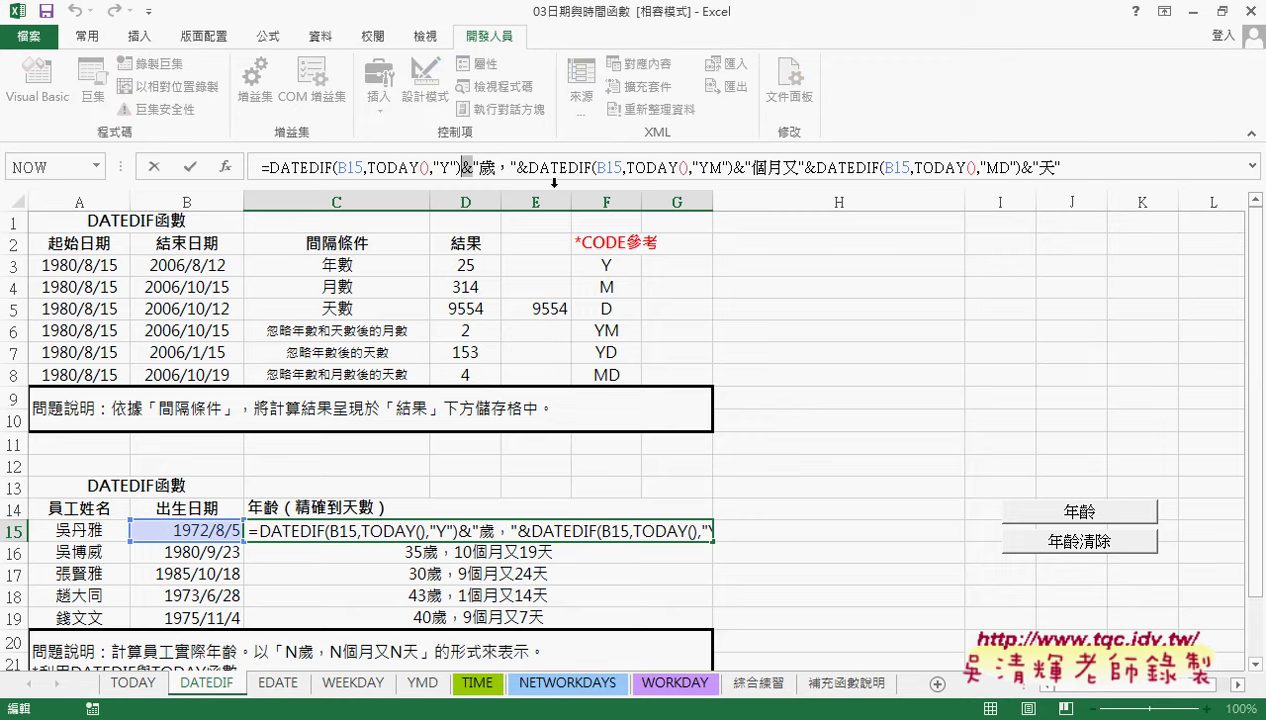
{"action": "key", "text": "Right"}
{"action": "left_click", "coordinate": [1058, 168]}
{"action": "left_click_drag", "start_coordinate": [472, 168], "coordinate": [1058, 160]}
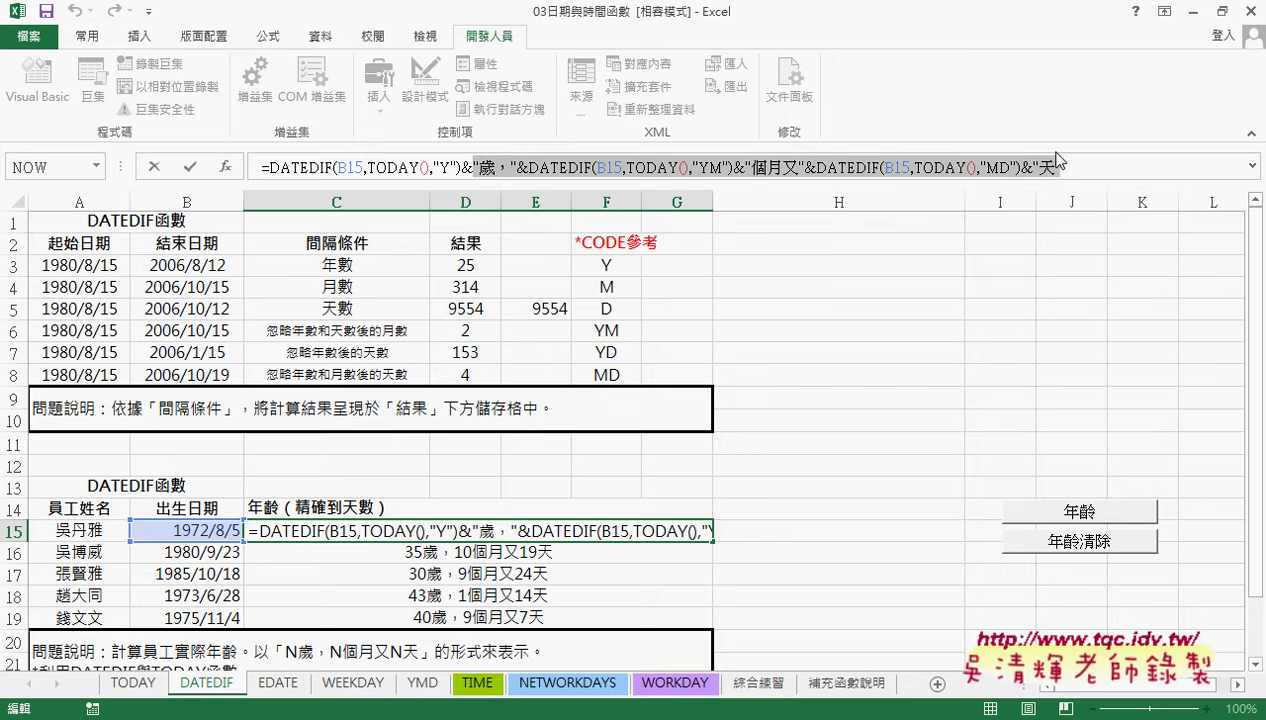